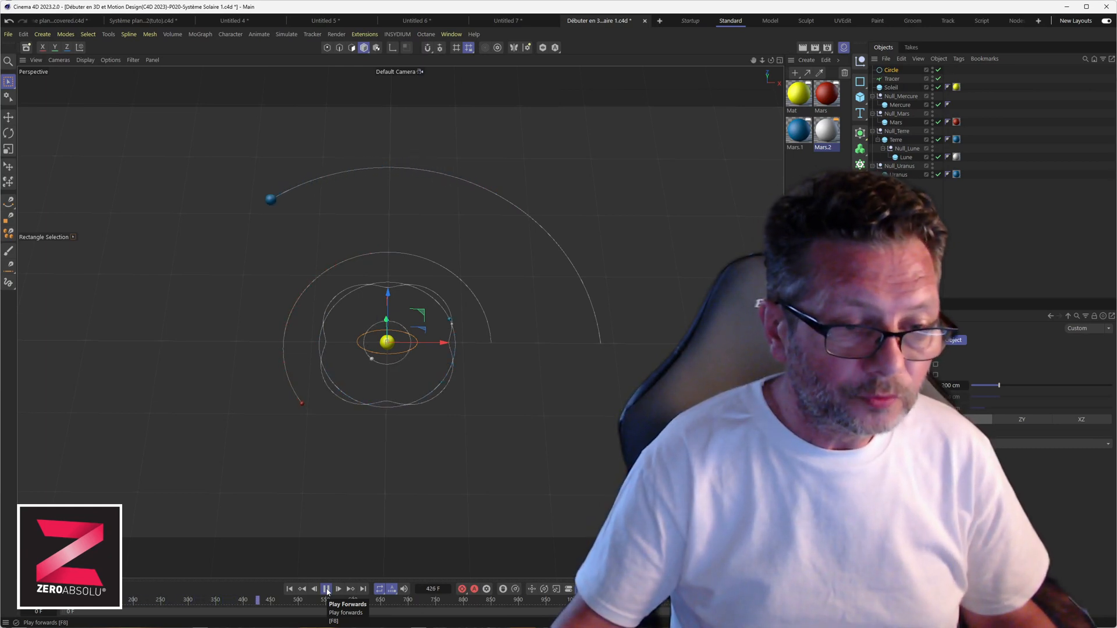
# Pause the solar-system animation and open a new empty document, Untitled 9.
pyautogui.click(327, 590)
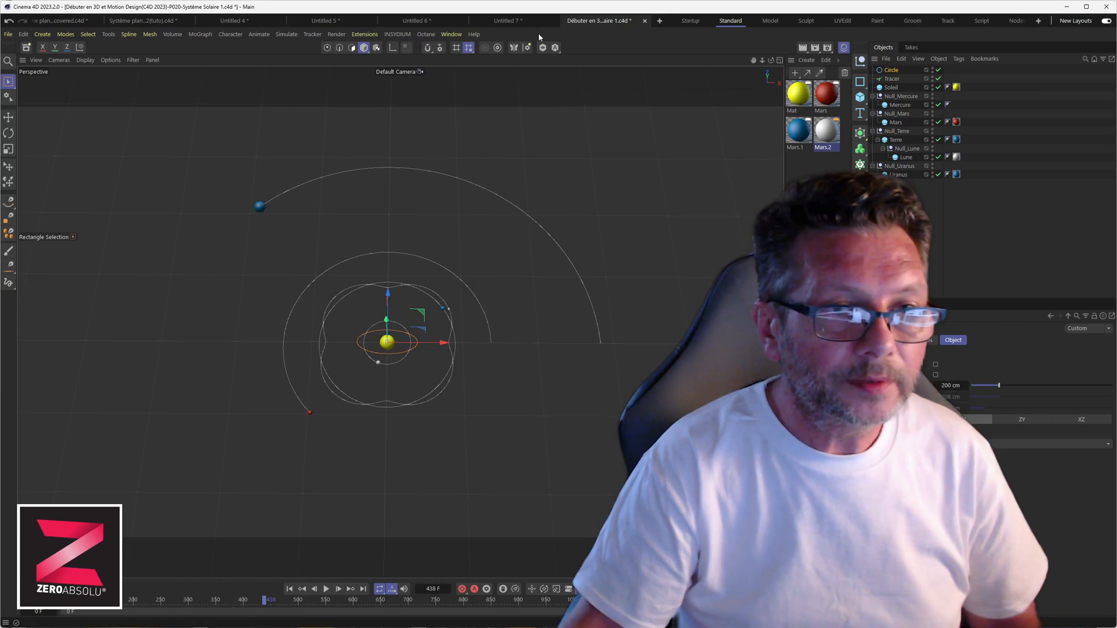
pyautogui.click(660, 21)
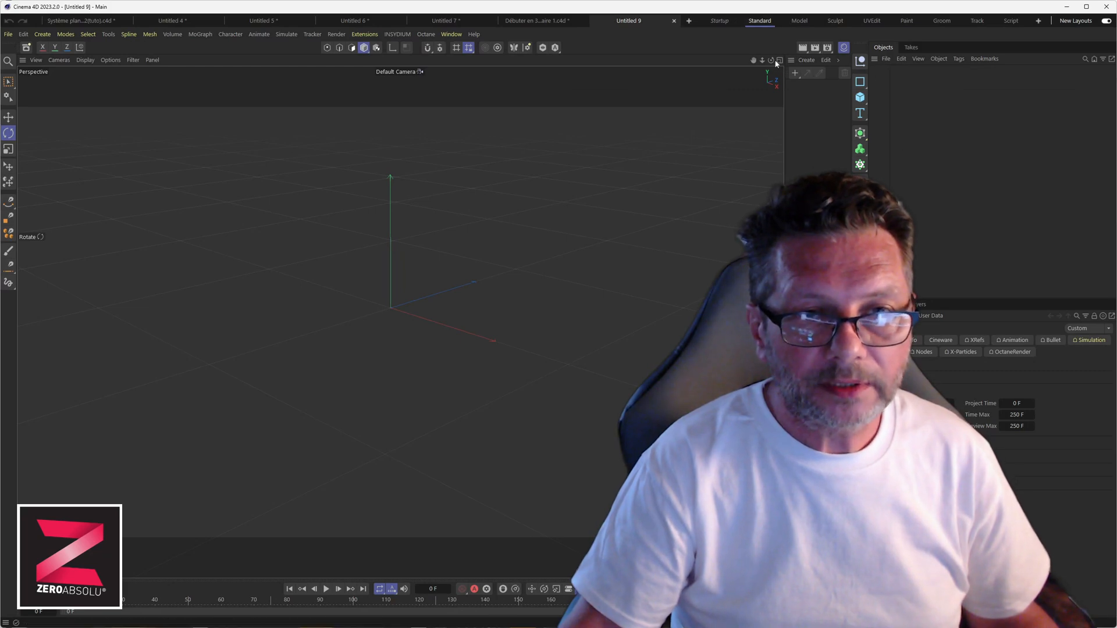
# Switch to the Standard layout, show the Material Manager, and widen the viewport beside it.
pyautogui.click(758, 21)
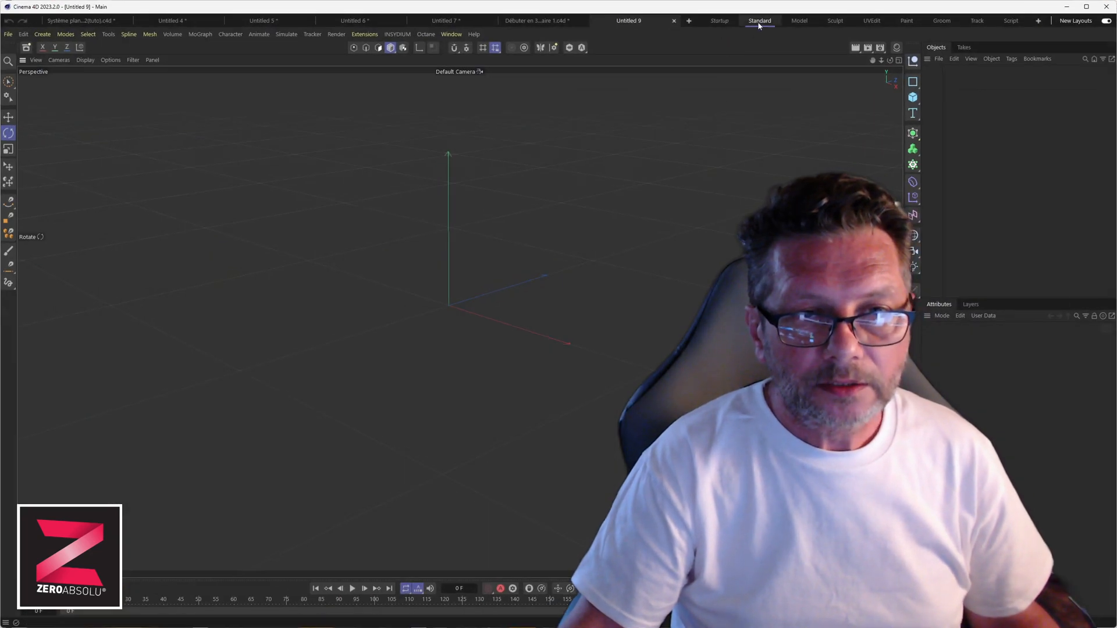
pyautogui.click(451, 34)
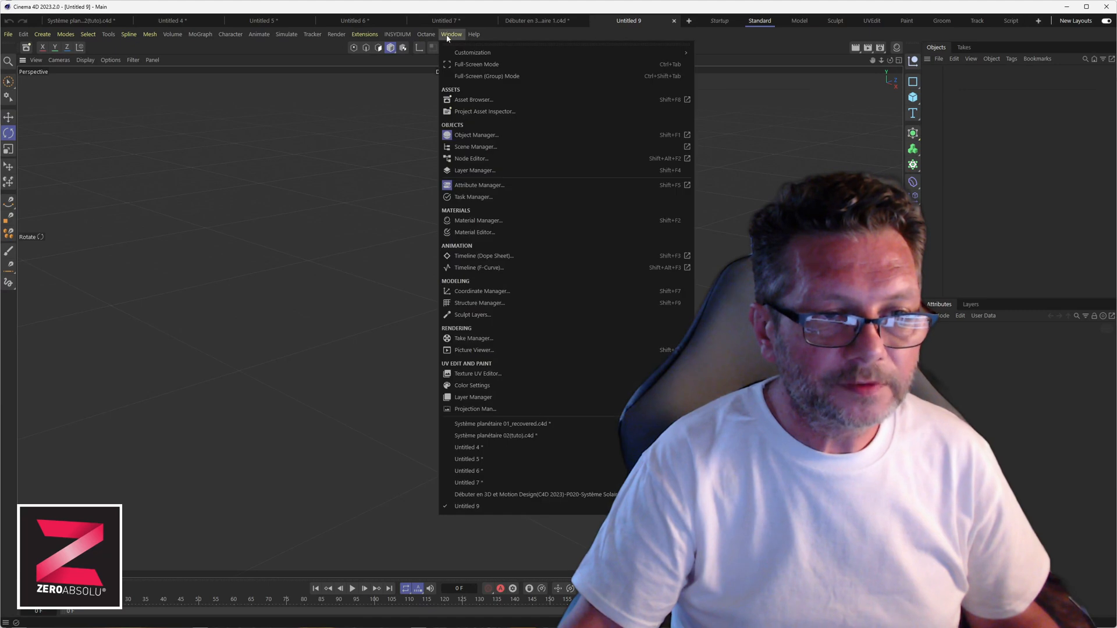
pyautogui.click(483, 226)
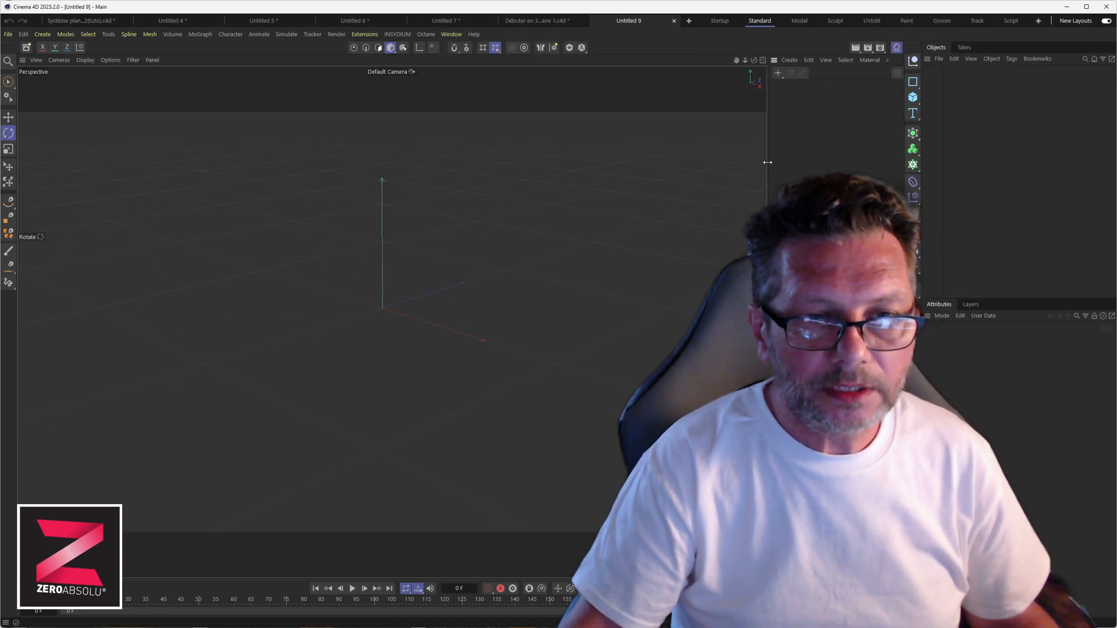
pyautogui.moveTo(765, 165); pyautogui.dragTo(852, 176)
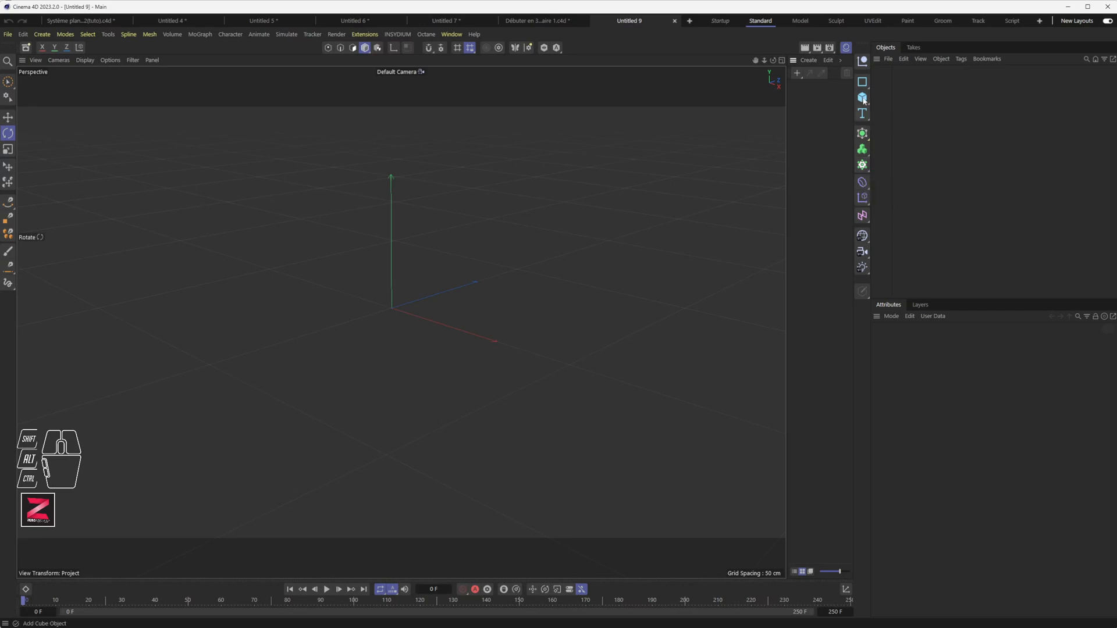
# Add a sphere with a 50 cm radius.
pyautogui.moveTo(863, 97); pyautogui.dragTo(968, 143)
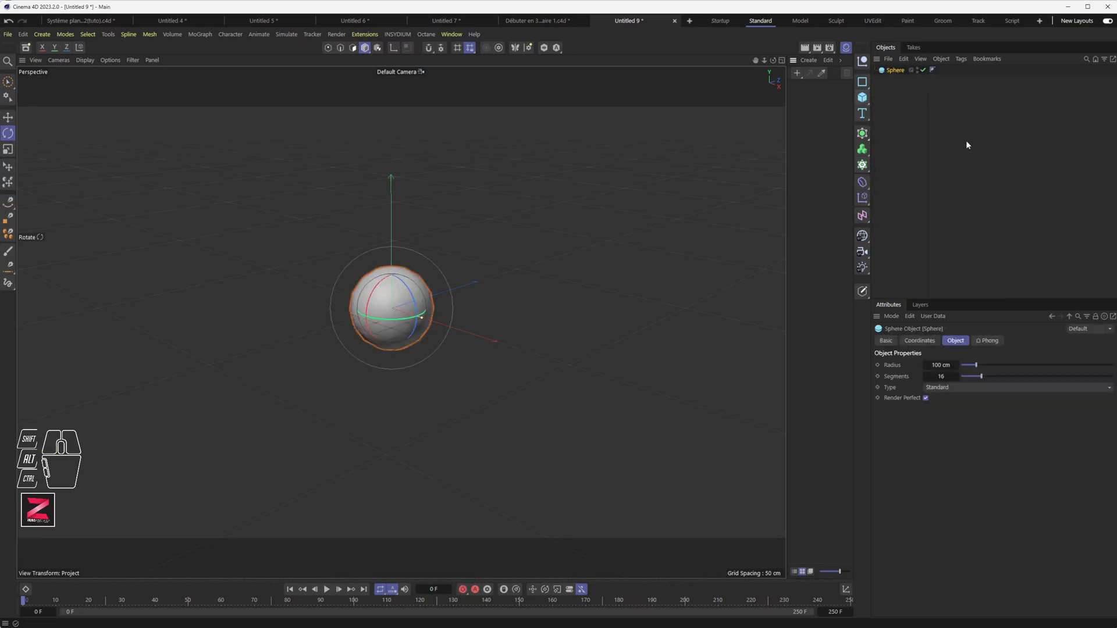
pyautogui.click(943, 365)
pyautogui.write('50')
pyautogui.press('Return')
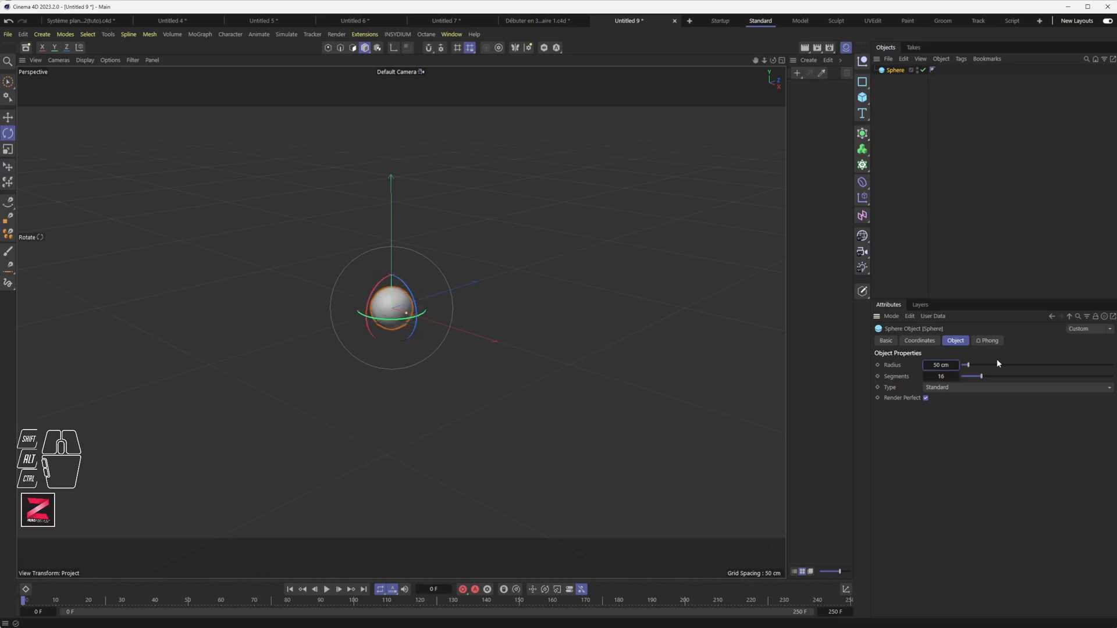
# Apply a new yellow material (hue 58°, saturation 100%) to the sphere and rename it Soleil.
pyautogui.click(798, 73)
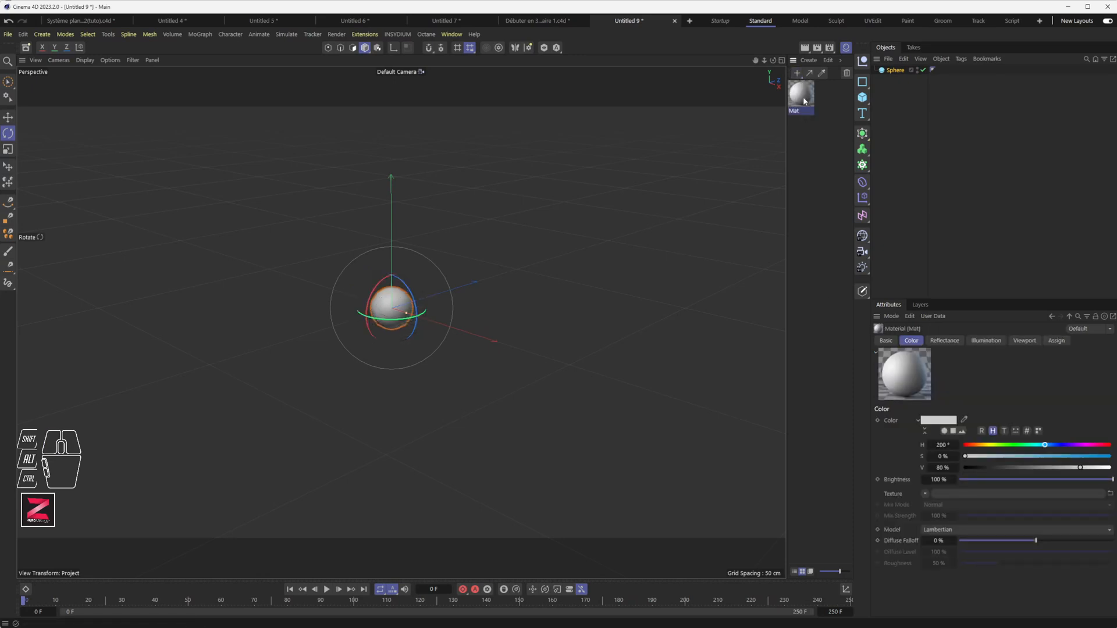
pyautogui.moveTo(984, 447); pyautogui.dragTo(1111, 458)
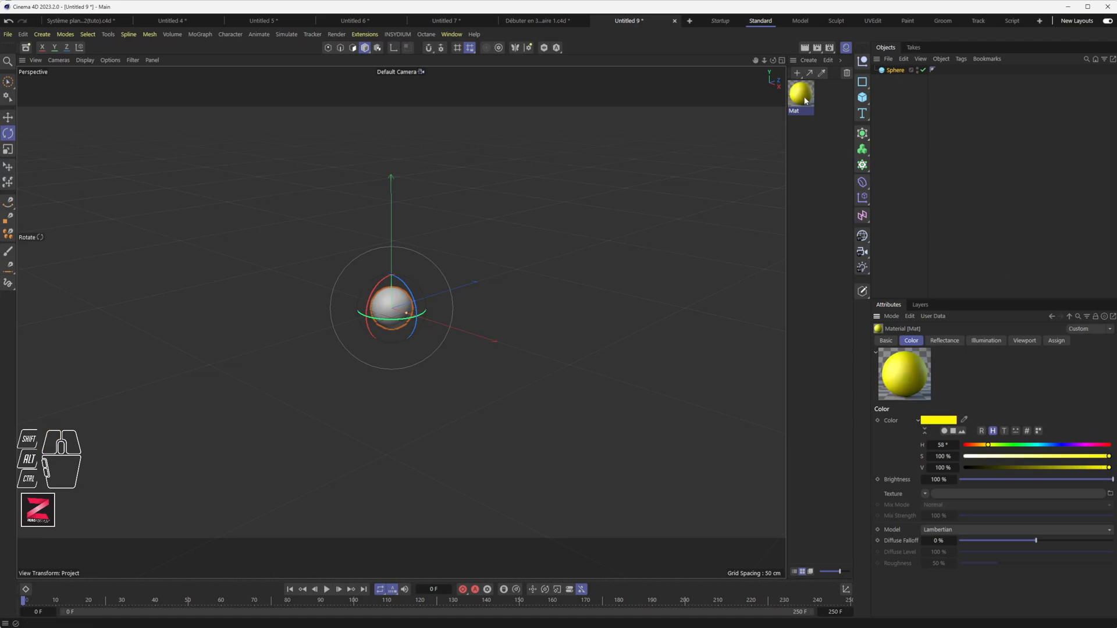
pyautogui.moveTo(800, 93); pyautogui.dragTo(895, 71)
pyautogui.doubleClick(895, 71)
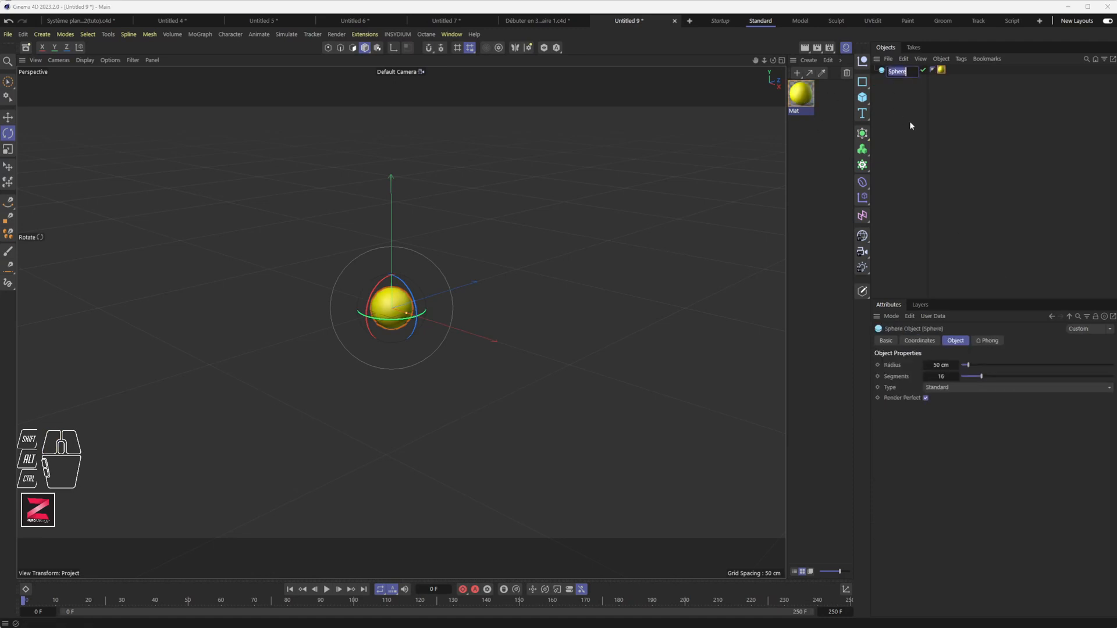
pyautogui.write('Soleil')
pyautogui.press('Return')
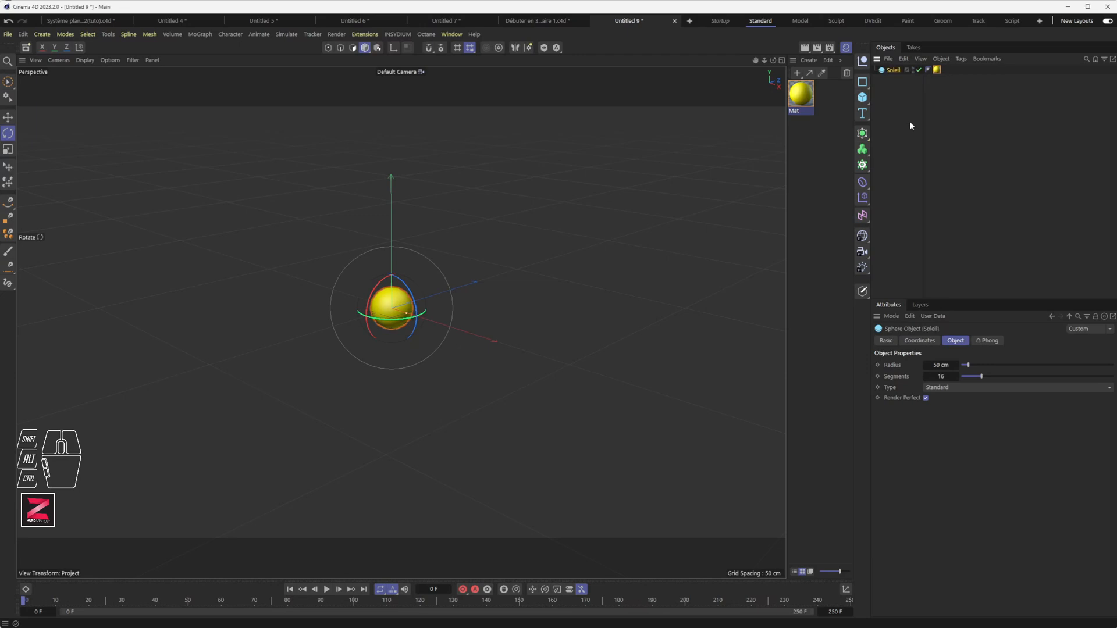
# Add a second sphere, move it right along X, and rename it Terre.
pyautogui.keyDown('alt'); pyautogui.moveTo(325, 362); pyautogui.dragTo(402, 360); pyautogui.keyUp('alt')
pyautogui.moveTo(862, 97); pyautogui.dragTo(963, 128)
pyautogui.press('e')
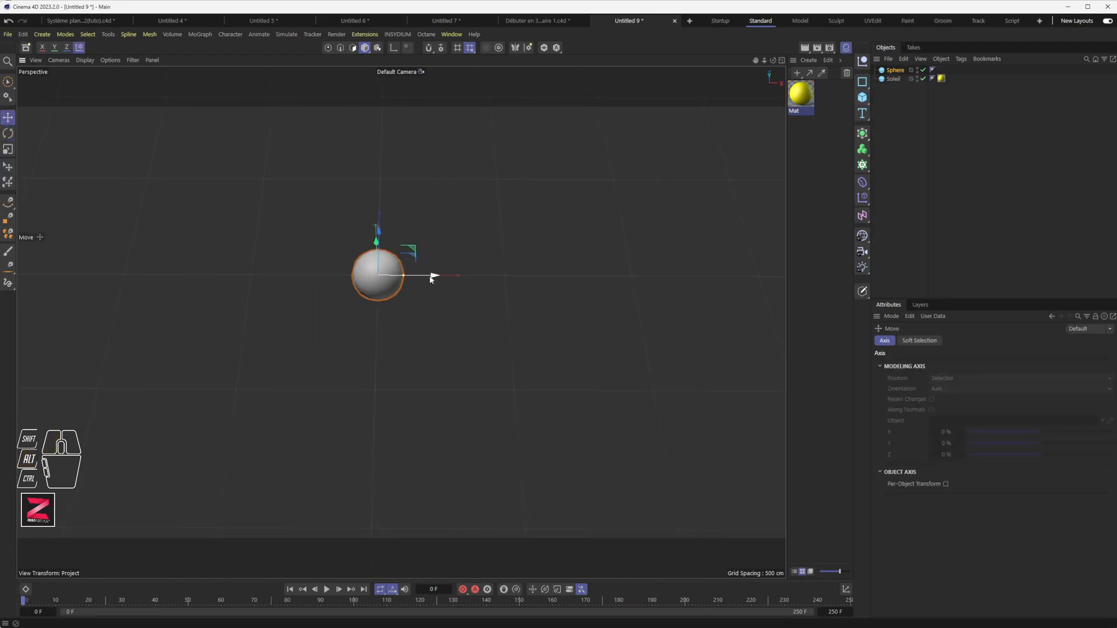
pyautogui.moveTo(412, 278); pyautogui.dragTo(619, 279)
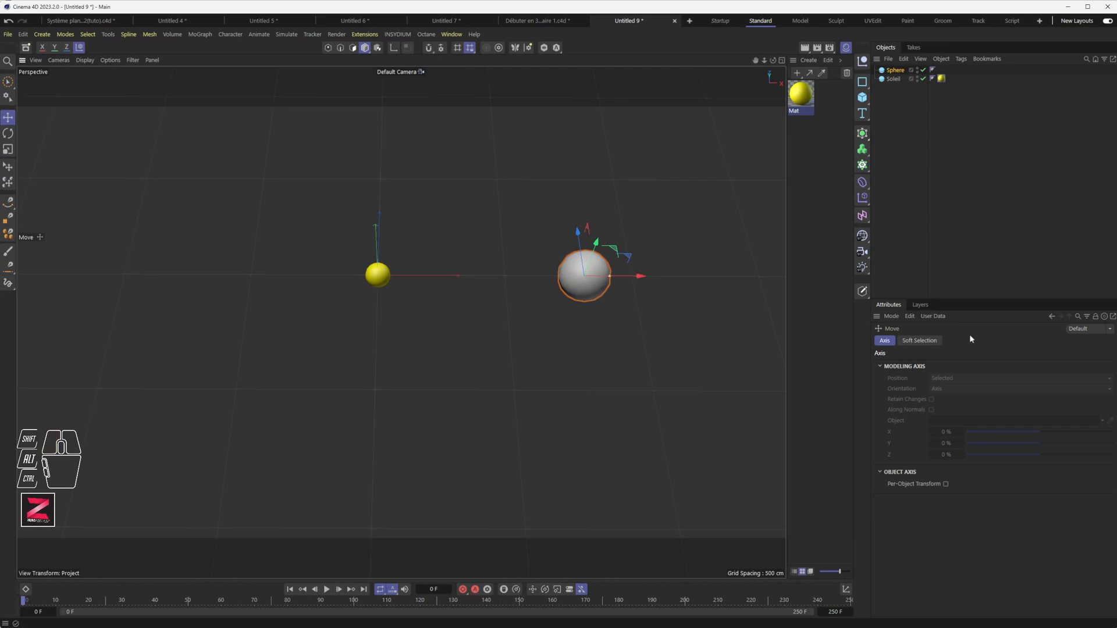
pyautogui.moveTo(896, 70); pyautogui.dragTo(897, 82)
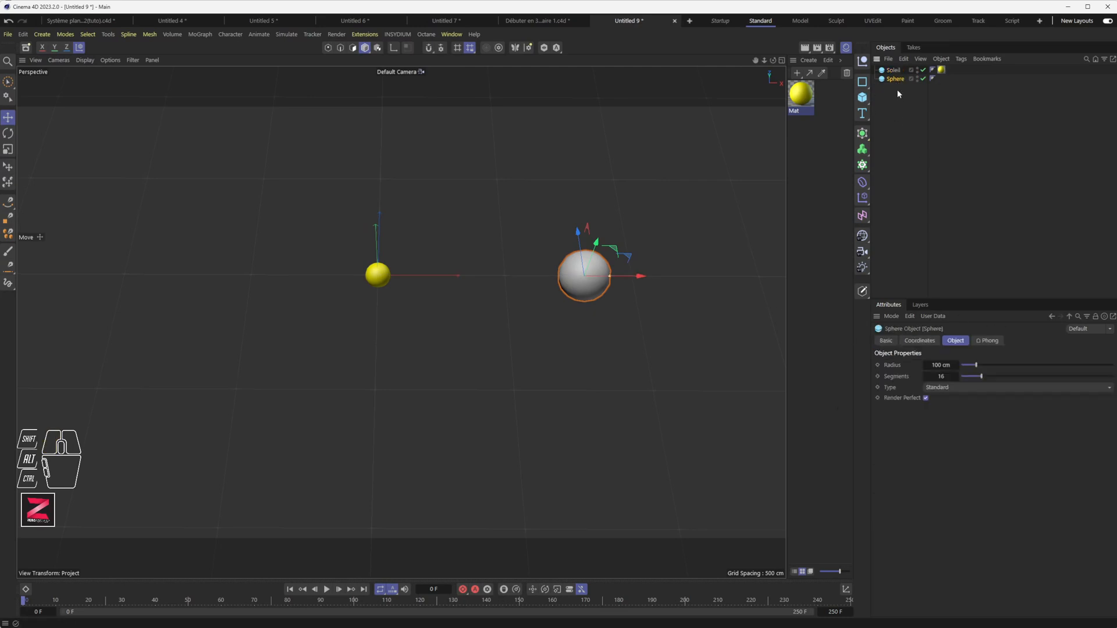
pyautogui.doubleClick(897, 80)
pyautogui.write('Terre')
pyautogui.press('Return')
# Create a blue material (H 204°, S 100%, V 90%) and apply it to Terre.
pyautogui.click(798, 74)
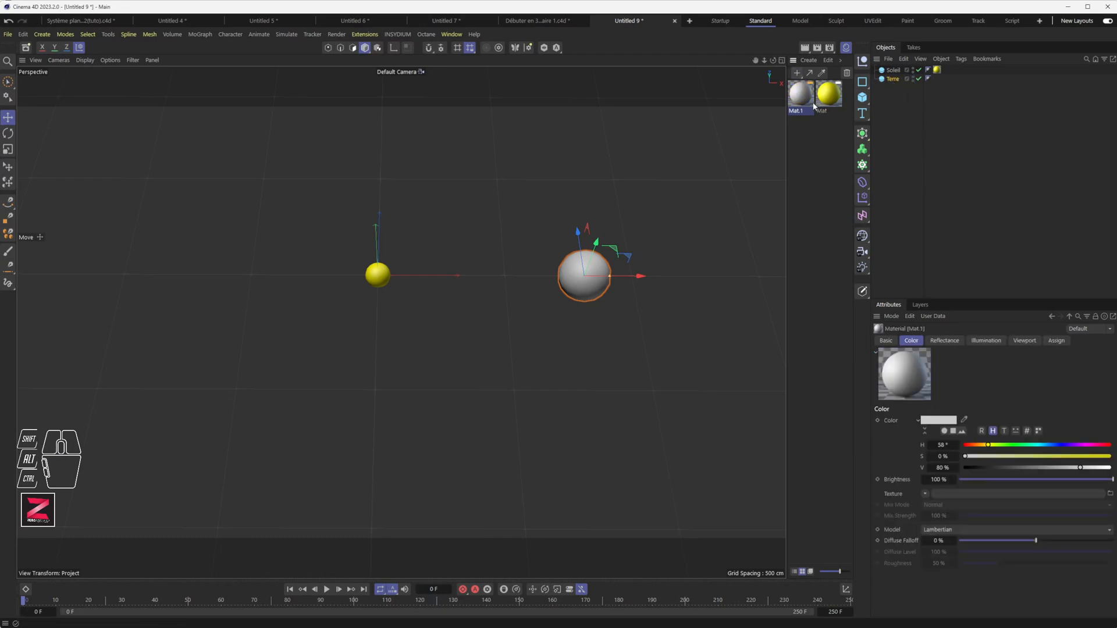
pyautogui.moveTo(1039, 445)
pyautogui.mouseDown()
pyautogui.moveTo(1028, 445)
pyautogui.moveTo(1046, 445)
pyautogui.mouseUp()
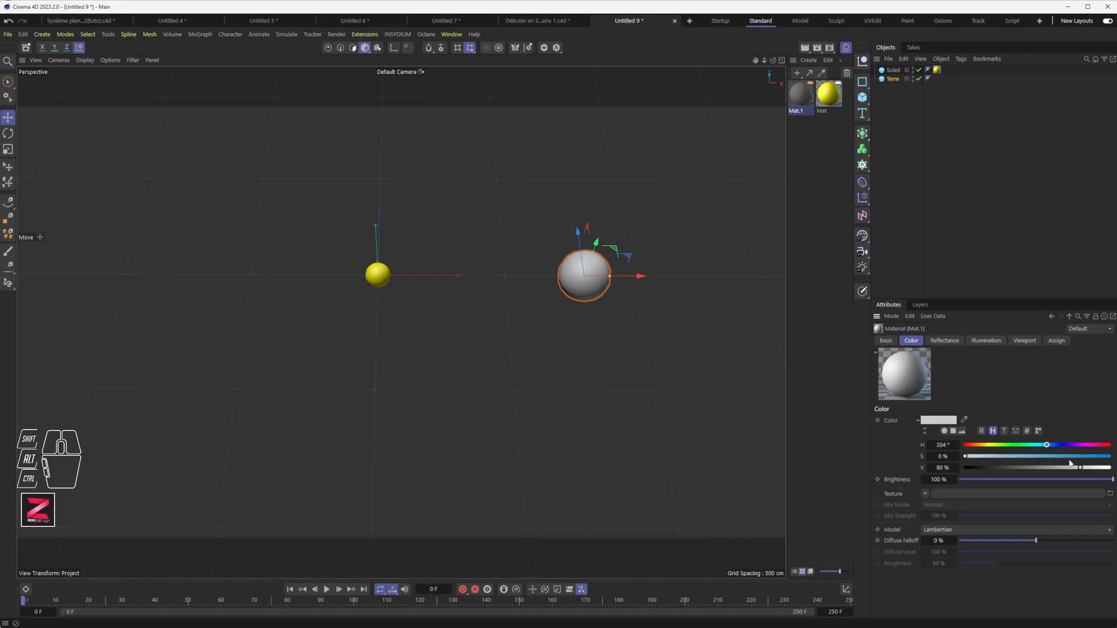
pyautogui.click(1109, 456)
pyautogui.click(1095, 468)
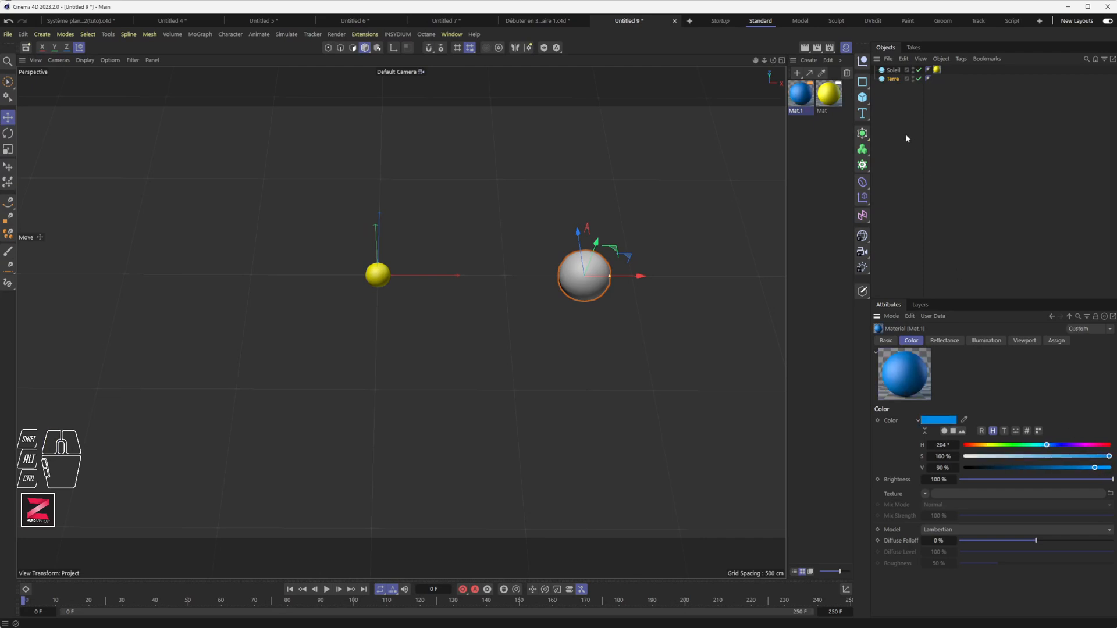
pyautogui.moveTo(800, 95); pyautogui.dragTo(938, 78)
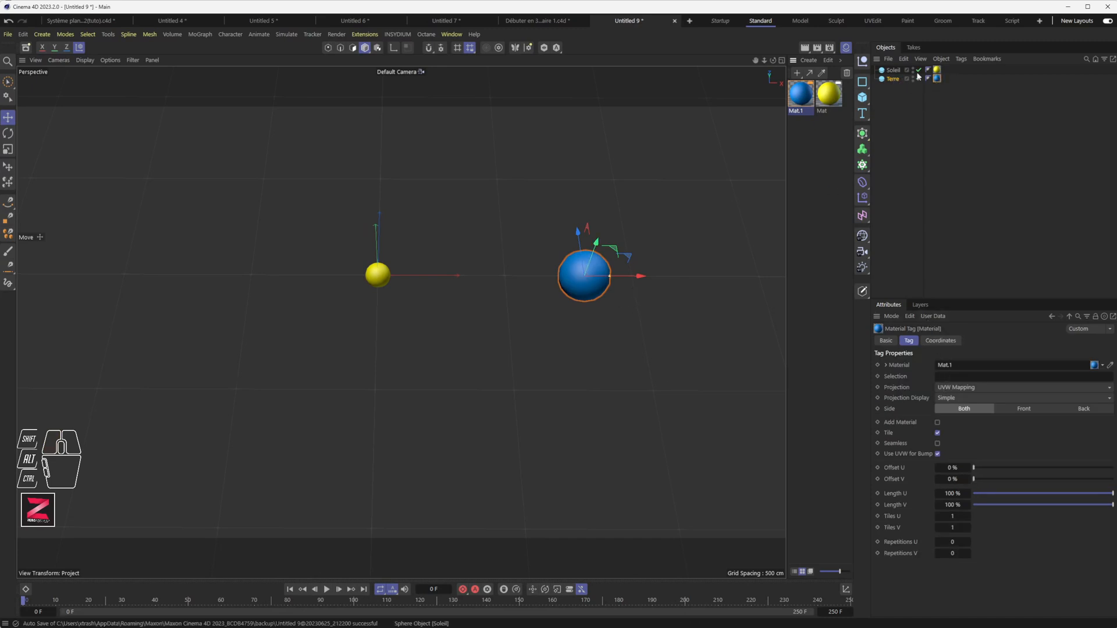
# Set Terre's sphere radius to 20 cm.
pyautogui.click(895, 79)
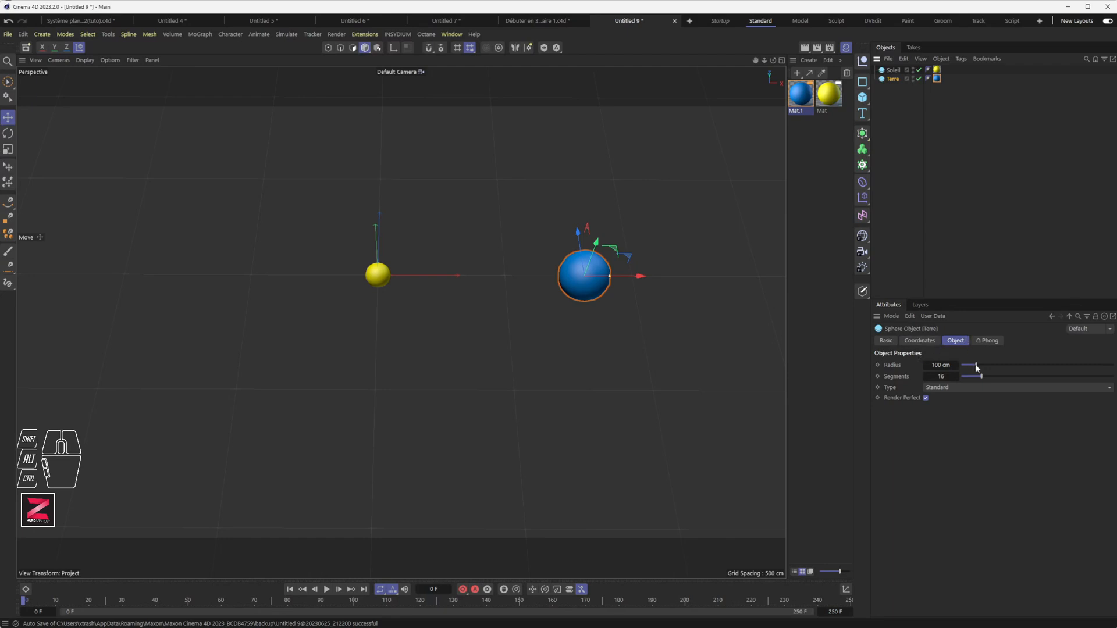
pyautogui.moveTo(976, 367); pyautogui.dragTo(967, 372)
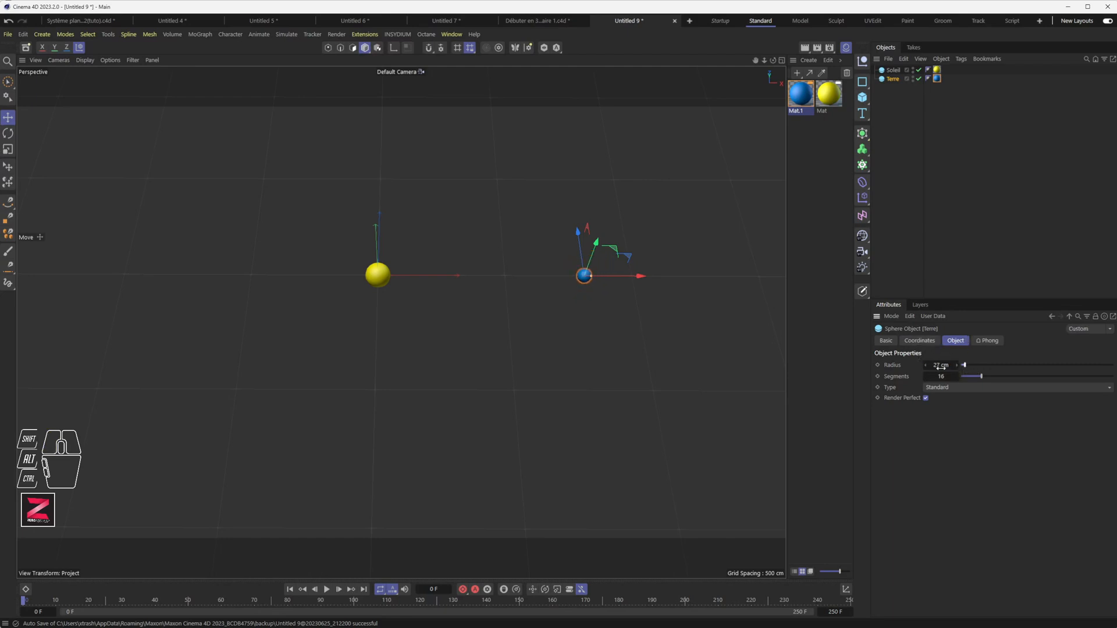
pyautogui.doubleClick(947, 368)
pyautogui.write('20')
pyautogui.press('Return')
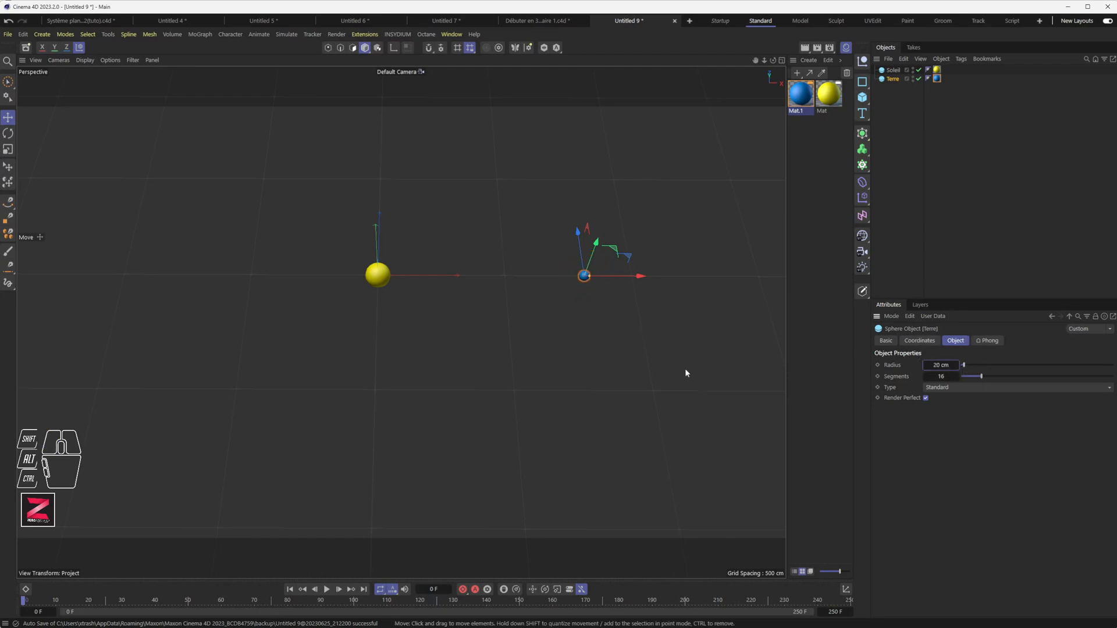
pyautogui.keyDown('alt'); pyautogui.moveTo(544, 337); pyautogui.dragTo(517, 371, button='middle'); pyautogui.keyUp('alt')
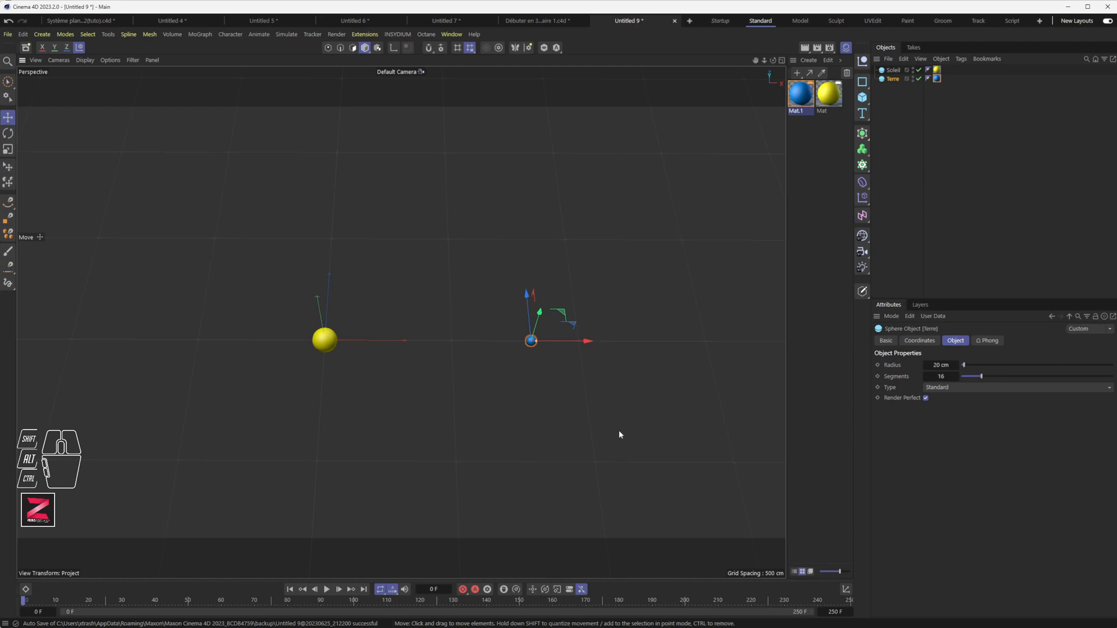
pyautogui.click(864, 82)
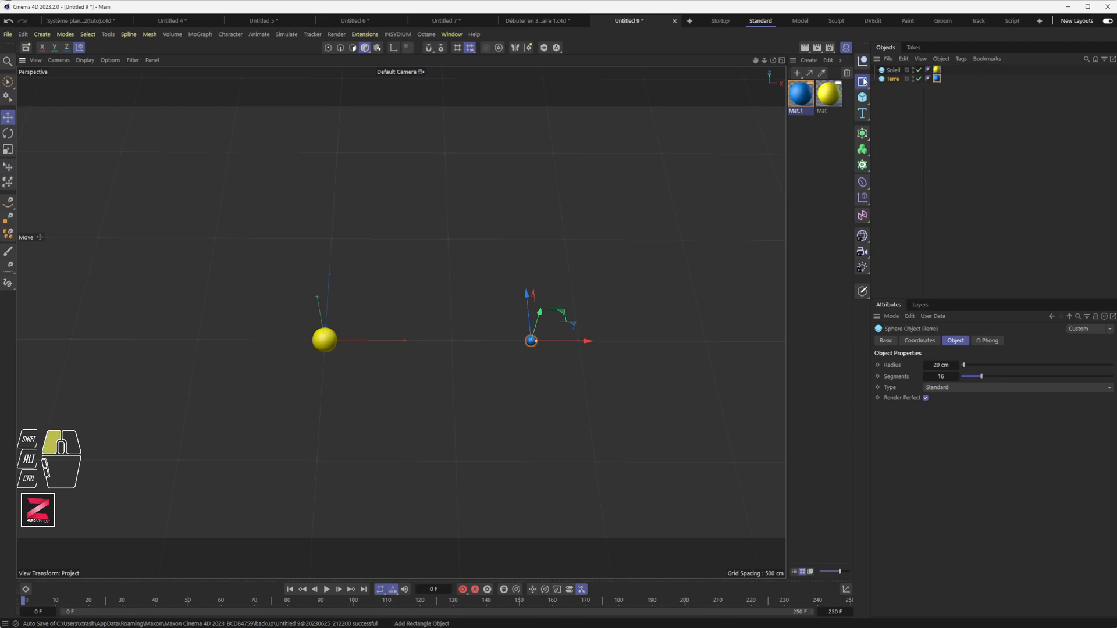
# Add a Circle spline around the sun, laid flat on the XZ plane.
pyautogui.moveTo(865, 82)
pyautogui.mouseDown()
pyautogui.moveTo(974, 99)
pyautogui.moveTo(864, 79)
pyautogui.mouseUp()
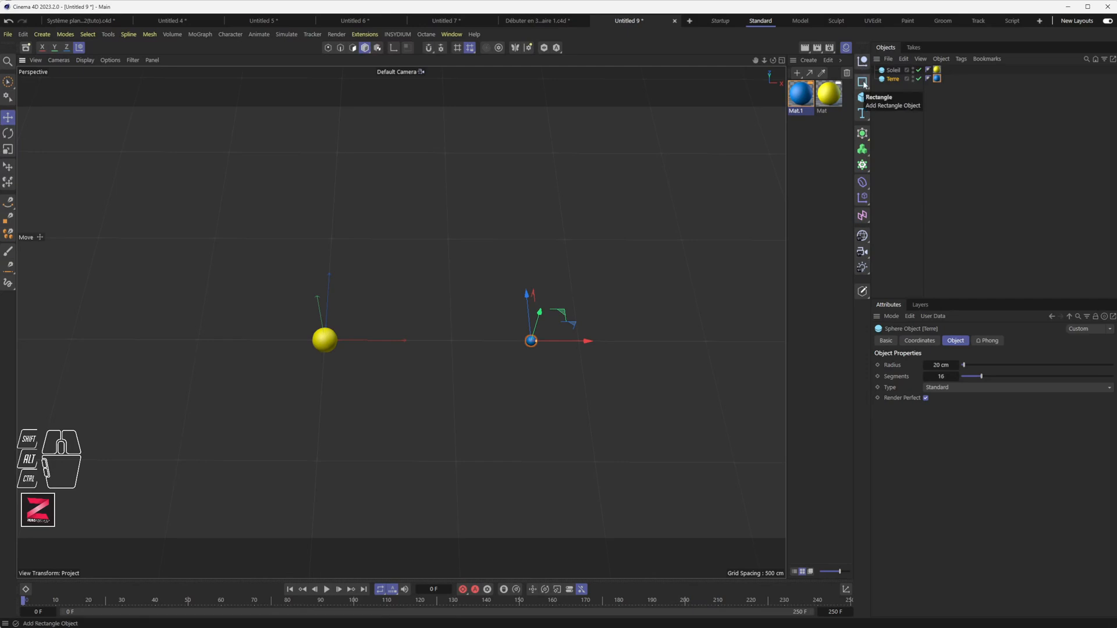
pyautogui.click(864, 80)
pyautogui.moveTo(863, 81); pyautogui.dragTo(963, 96)
pyautogui.keyDown('alt'); pyautogui.moveTo(422, 342); pyautogui.dragTo(412, 267); pyautogui.keyUp('alt')
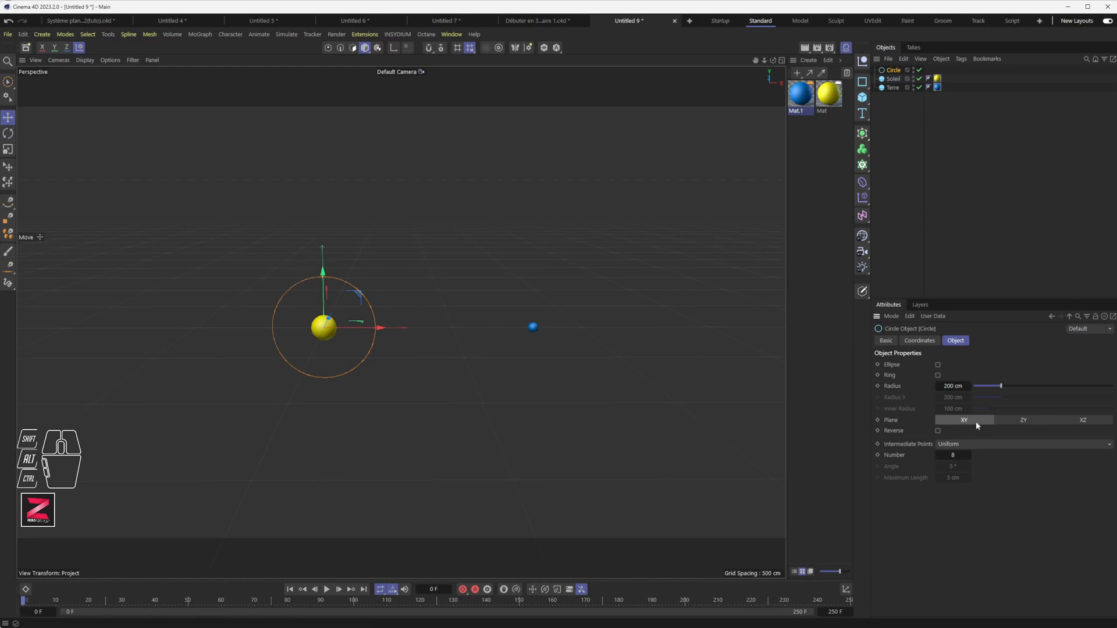
pyautogui.keyDown('alt'); pyautogui.moveTo(416, 349); pyautogui.dragTo(355, 340); pyautogui.keyUp('alt')
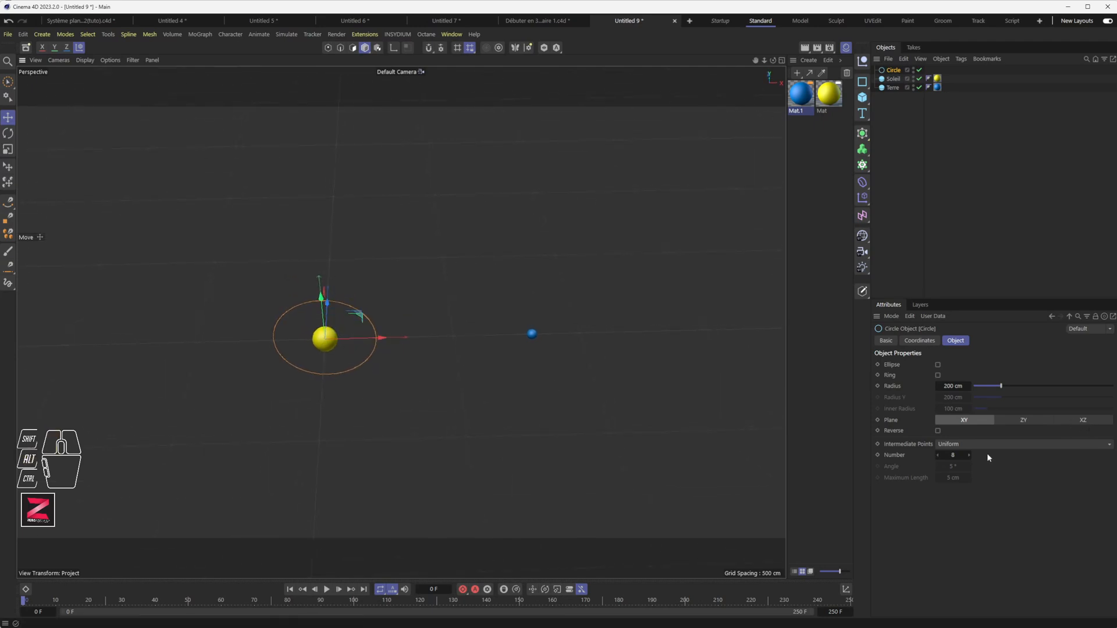
pyautogui.click(1085, 420)
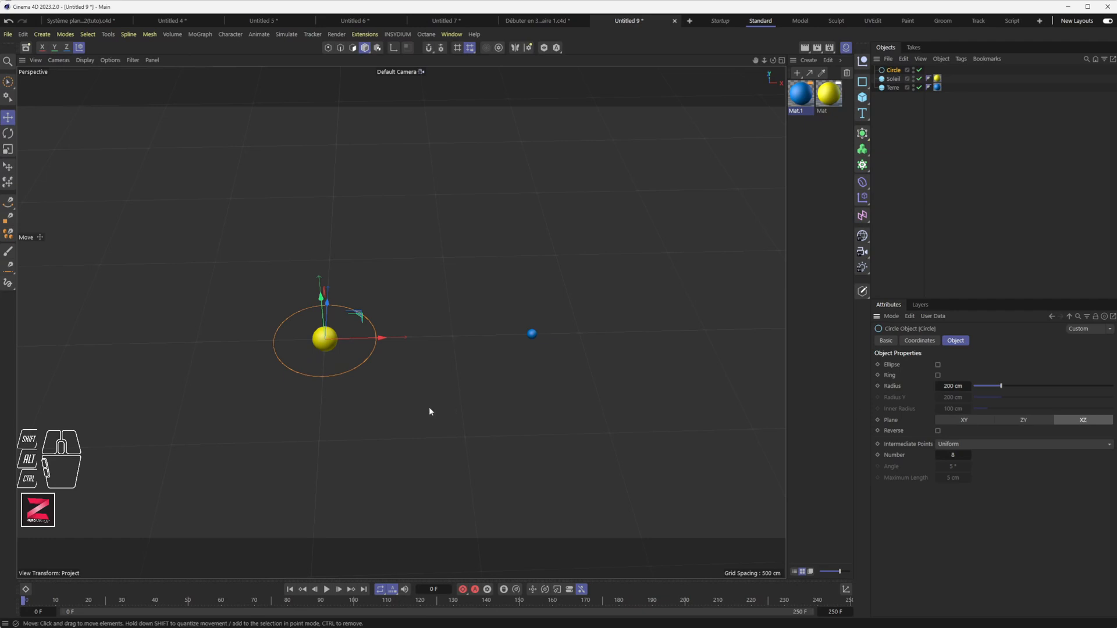
# Enlarge the circle to an 818 cm radius and set its intermediate points to 0.
pyautogui.moveTo(428, 407)
pyautogui.keyDown('alt'); pyautogui.mouseDown()
pyautogui.moveTo(426, 336)
pyautogui.moveTo(423, 389)
pyautogui.mouseUp(); pyautogui.keyUp('alt')
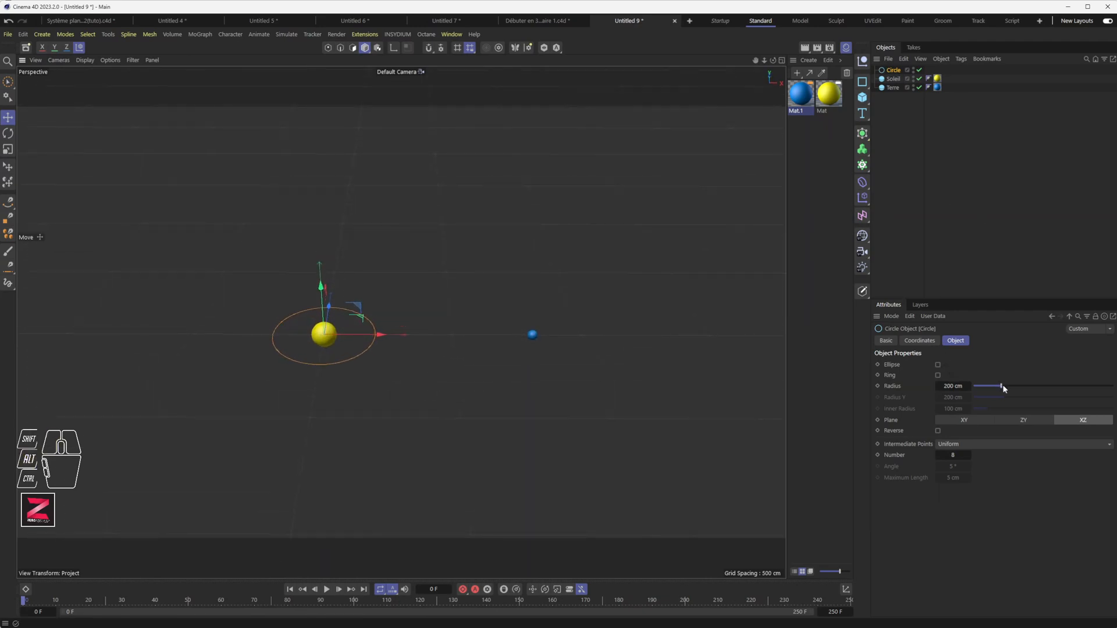
pyautogui.moveTo(1003, 386); pyautogui.dragTo(1089, 389)
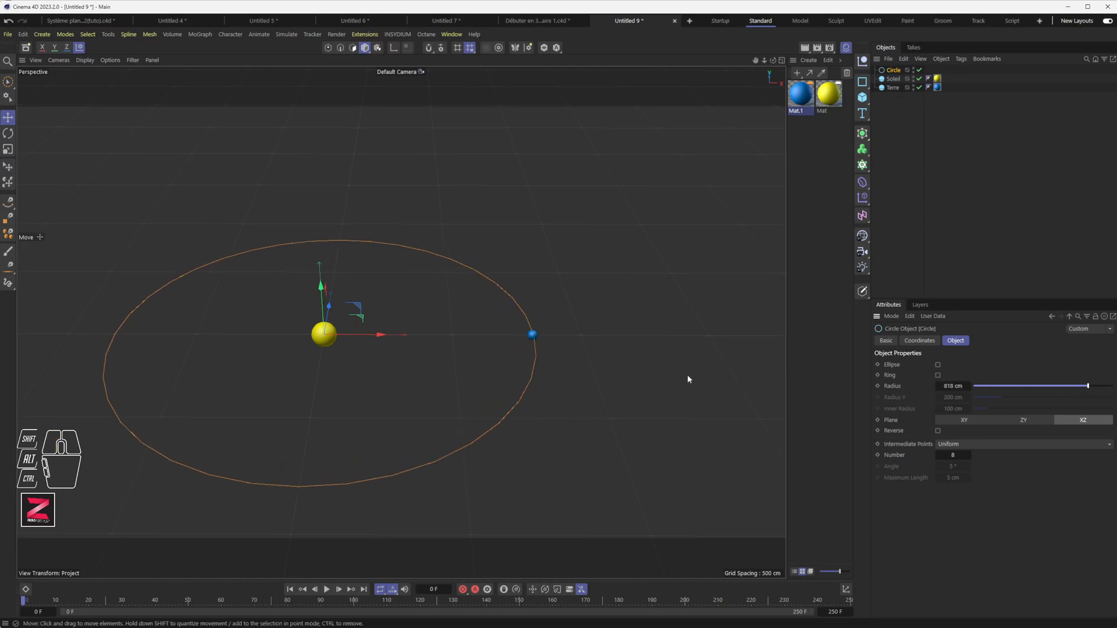
pyautogui.moveTo(954, 455)
pyautogui.mouseDown()
pyautogui.moveTo(925, 455)
pyautogui.moveTo(958, 455)
pyautogui.mouseUp()
# Switch the circle's intermediate points to Adaptive with a 3° angle.
pyautogui.click(964, 445)
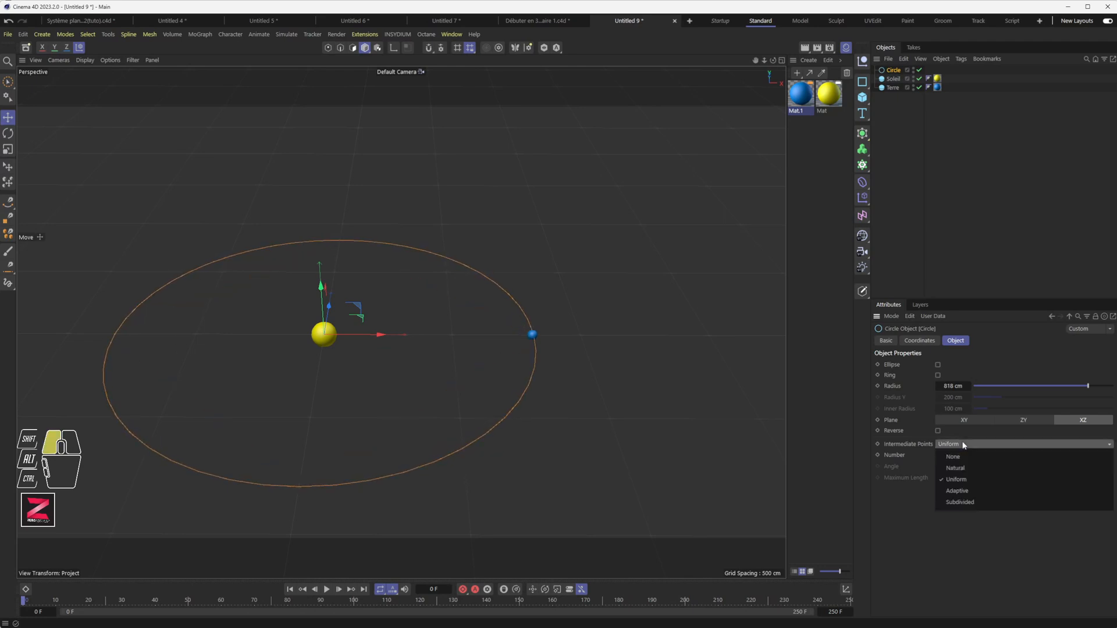
pyautogui.click(965, 492)
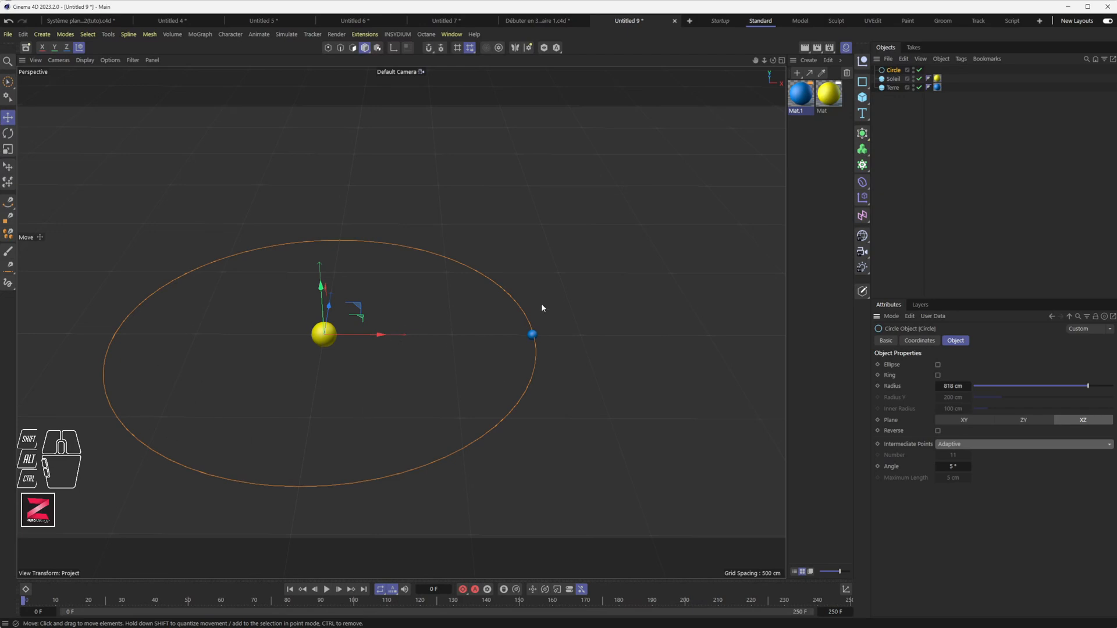
pyautogui.moveTo(367, 382)
pyautogui.keyDown('alt'); pyautogui.mouseDown()
pyautogui.moveTo(375, 316)
pyautogui.moveTo(370, 378)
pyautogui.mouseUp(); pyautogui.keyUp('alt')
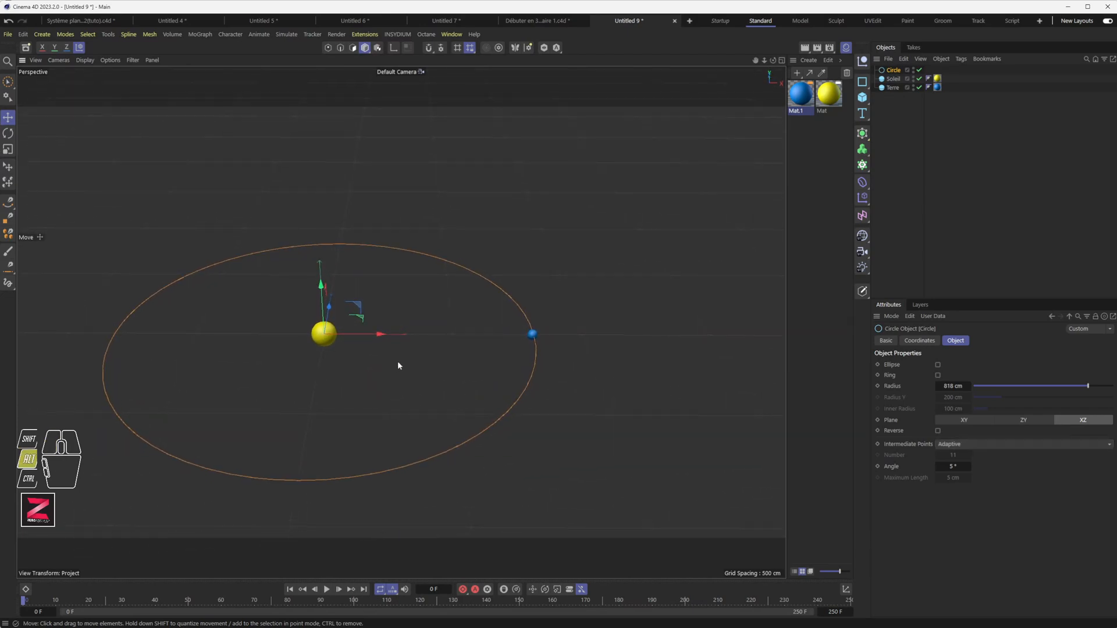
pyautogui.click(953, 467)
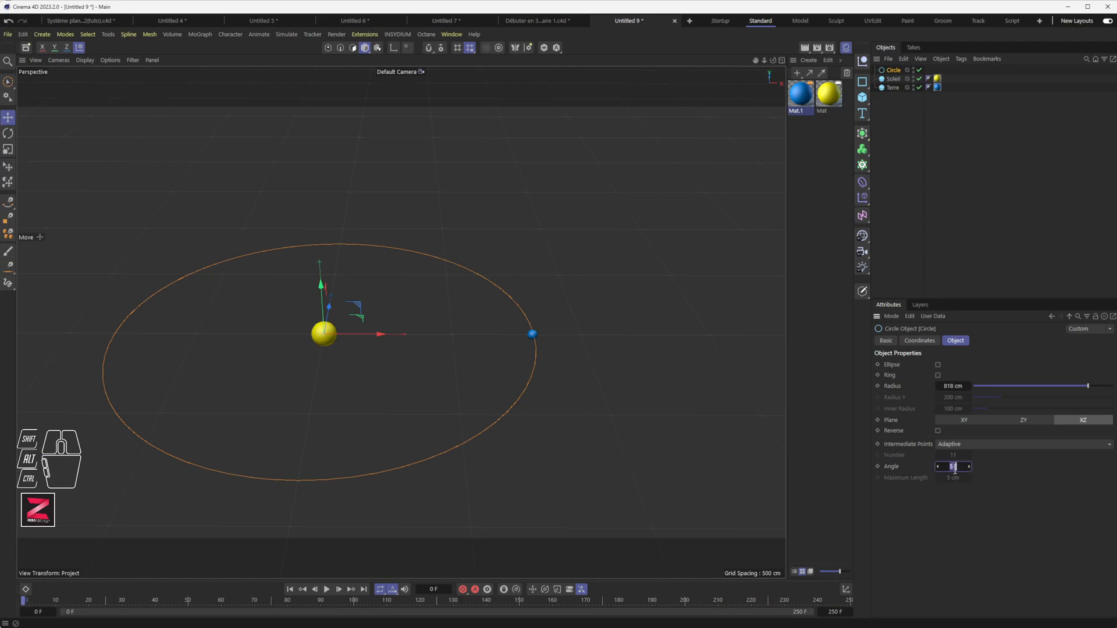
pyautogui.click(961, 466)
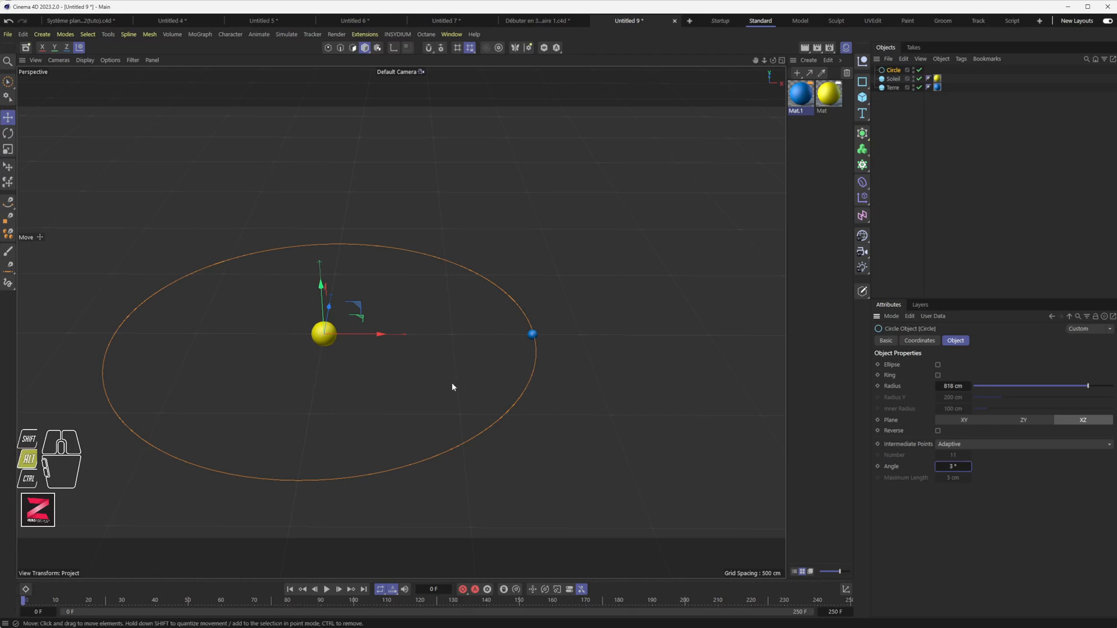
pyautogui.keyDown('alt'); pyautogui.moveTo(451, 386); pyautogui.dragTo(513, 341, button='middle'); pyautogui.keyUp('alt')
# Nudge Earth slightly toward the sun onto the orbit, then select Terre.
pyautogui.click(595, 290)
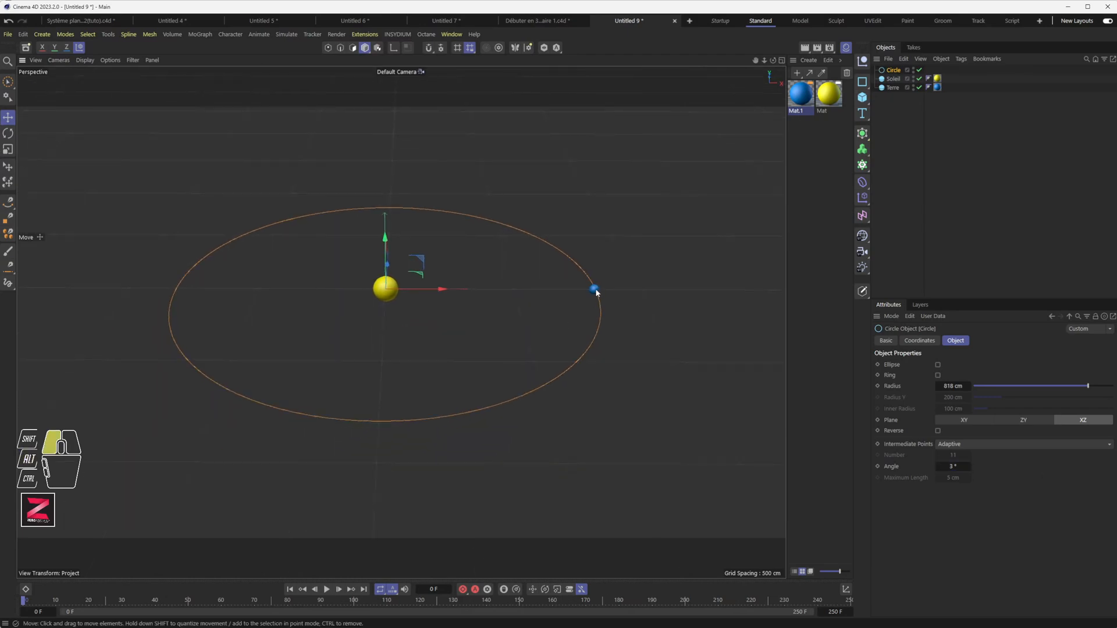
pyautogui.moveTo(613, 291); pyautogui.dragTo(598, 291)
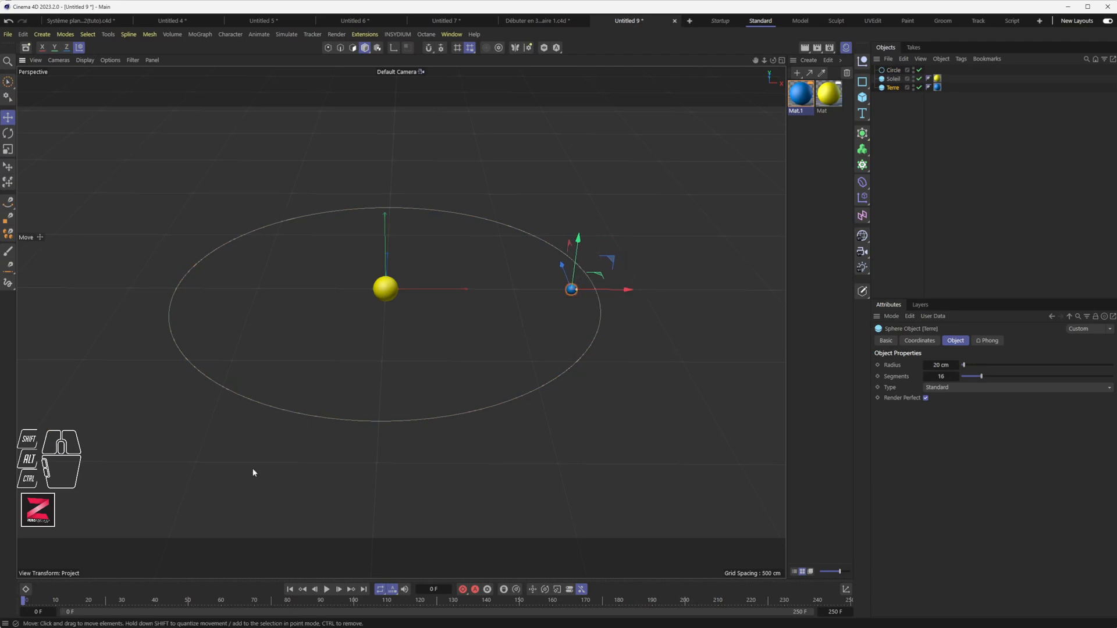
pyautogui.click(544, 388)
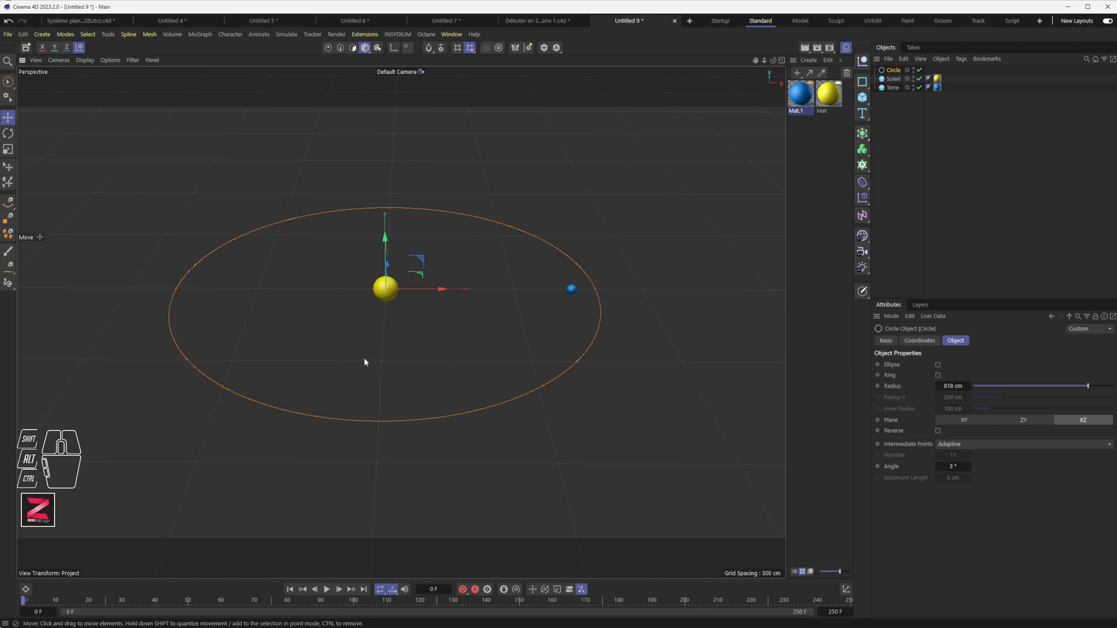
pyautogui.click(892, 88)
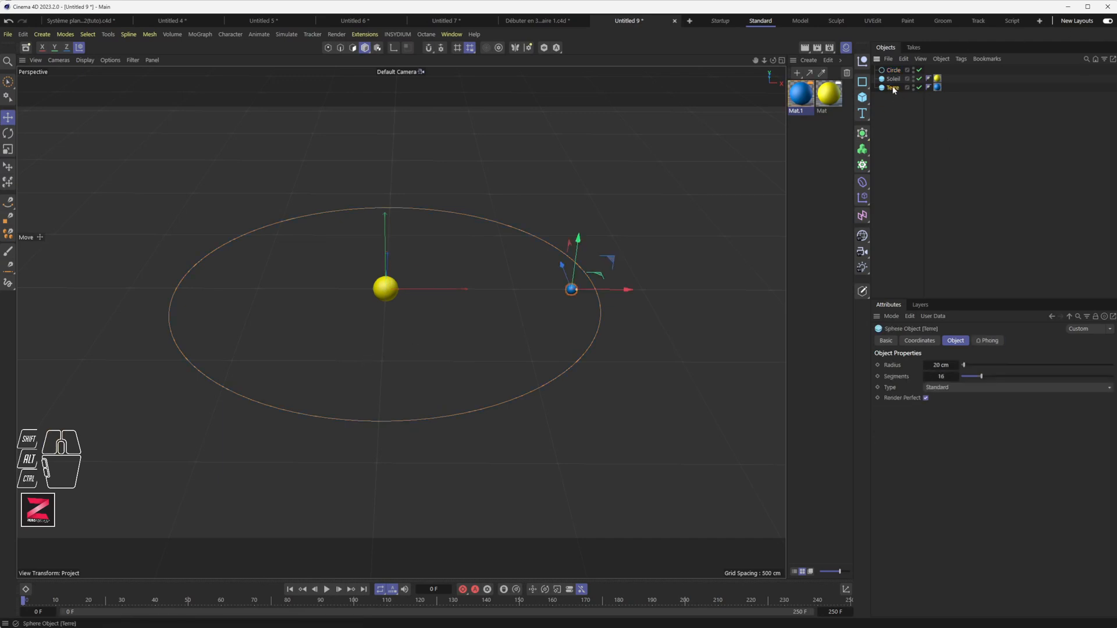
# Give Terre an Align to Spline tag with Circle as its spline path.
pyautogui.rightClick(893, 88)
pyautogui.moveTo(939, 110)
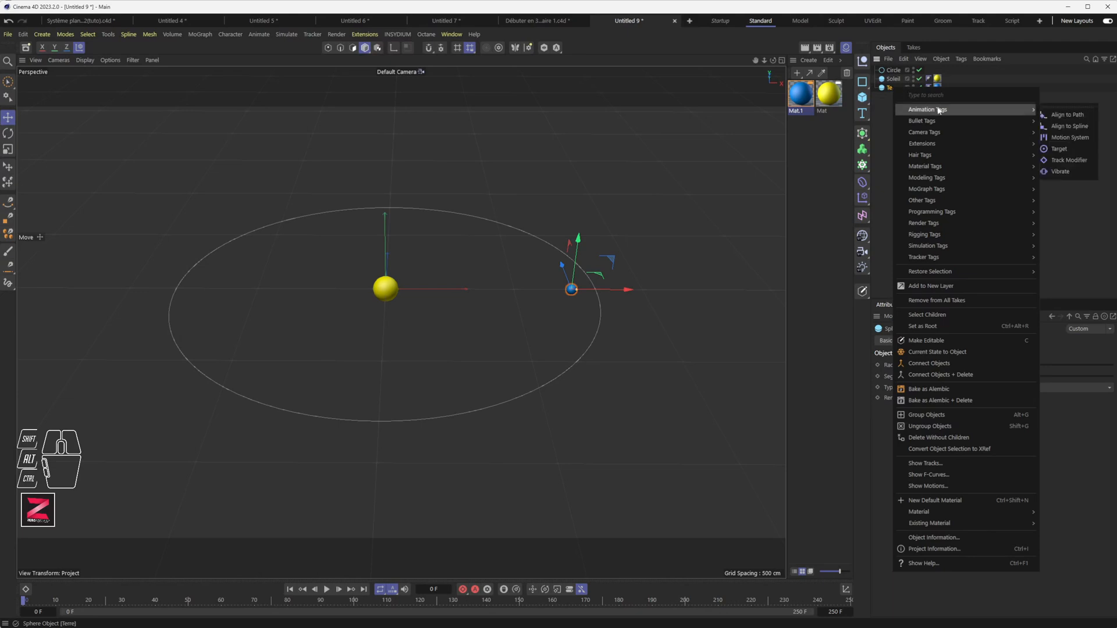
pyautogui.click(1067, 126)
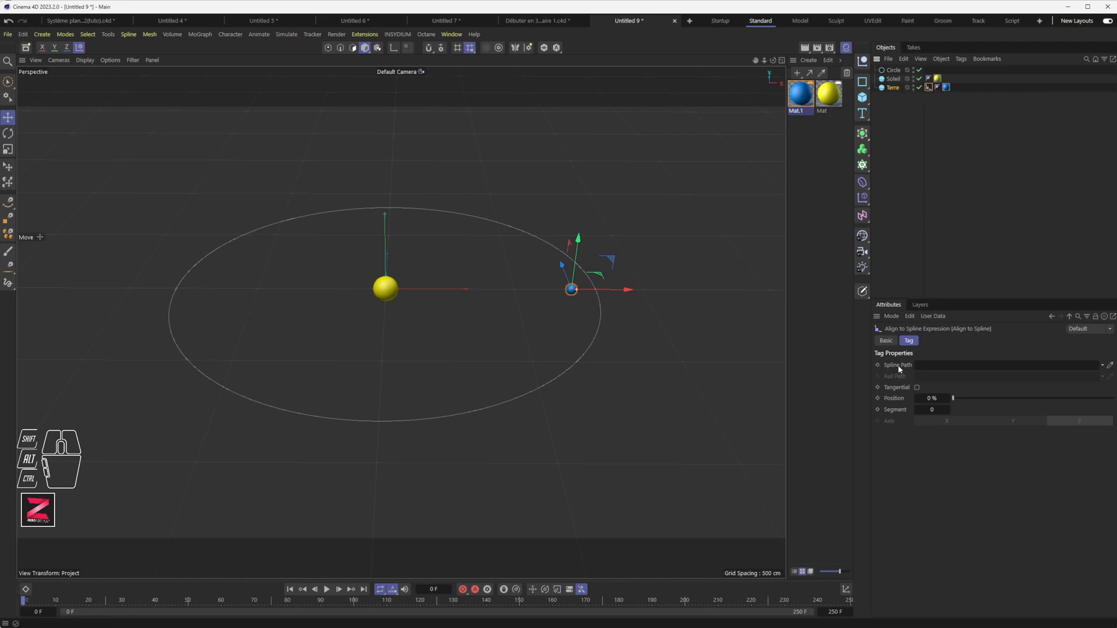
pyautogui.click(920, 364)
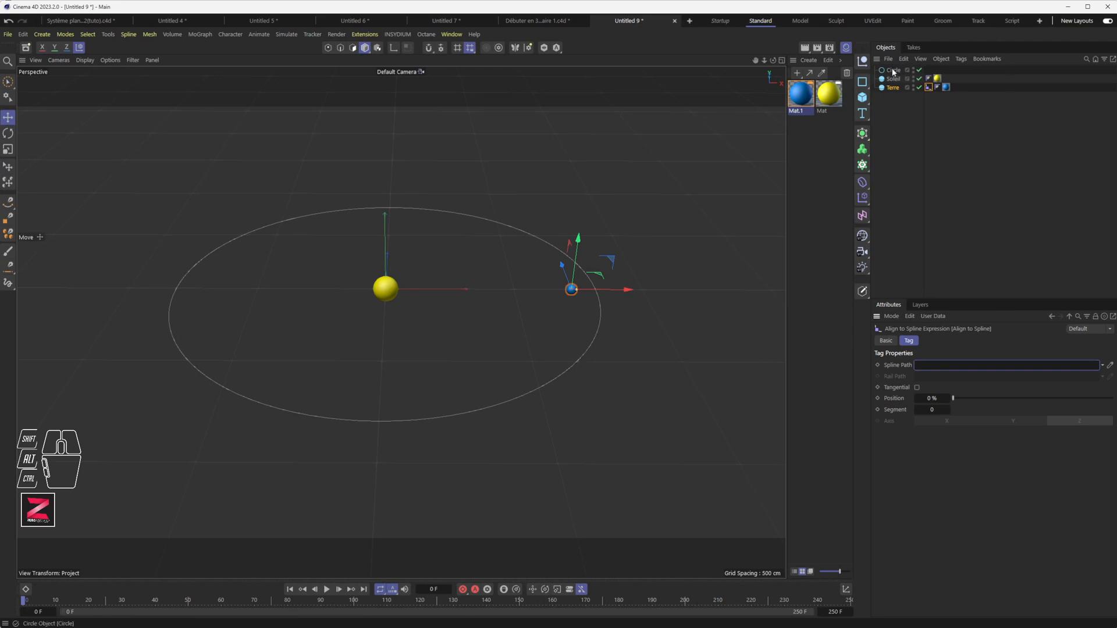
pyautogui.moveTo(894, 71); pyautogui.dragTo(894, 72)
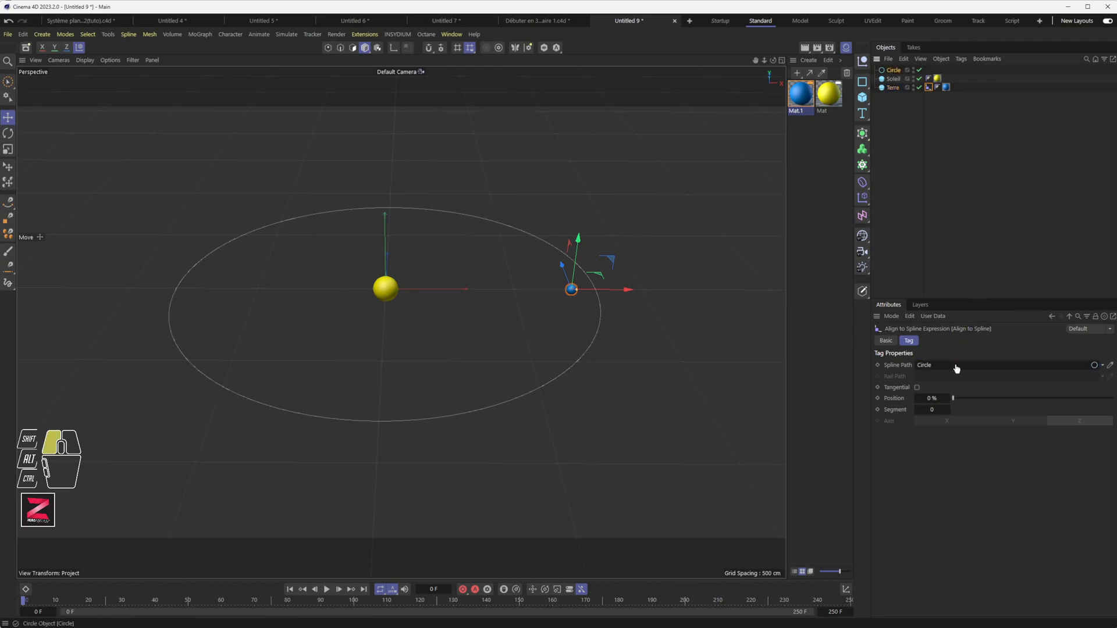
pyautogui.moveTo(956, 368); pyautogui.dragTo(956, 368)
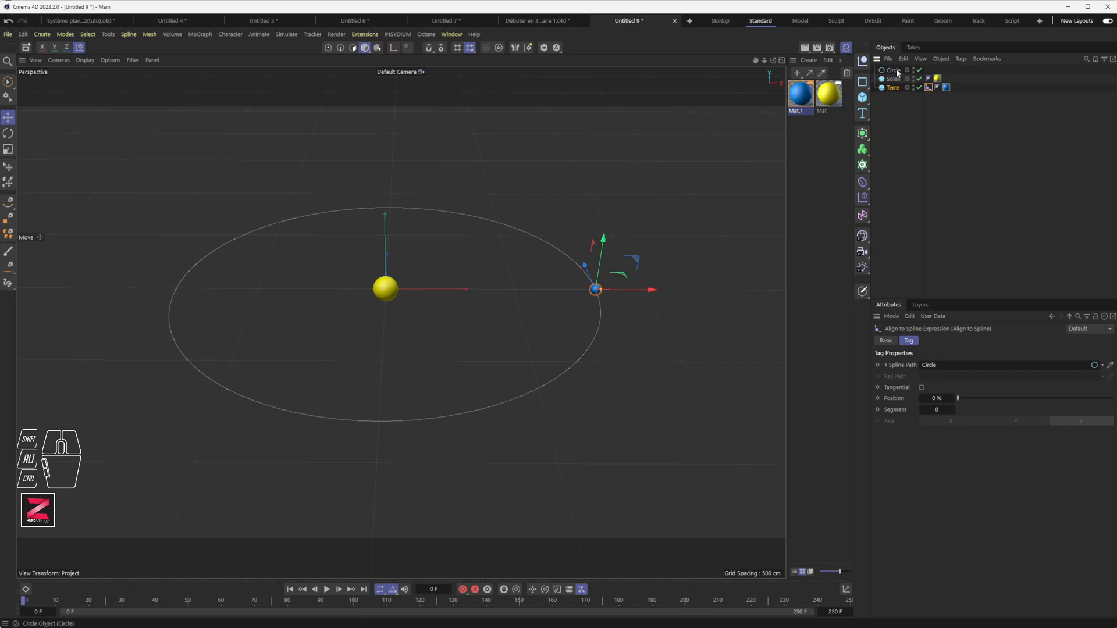
# Move Circle between Soleil and Terre in the object list and start renaming it.
pyautogui.moveTo(897, 71); pyautogui.dragTo(899, 82)
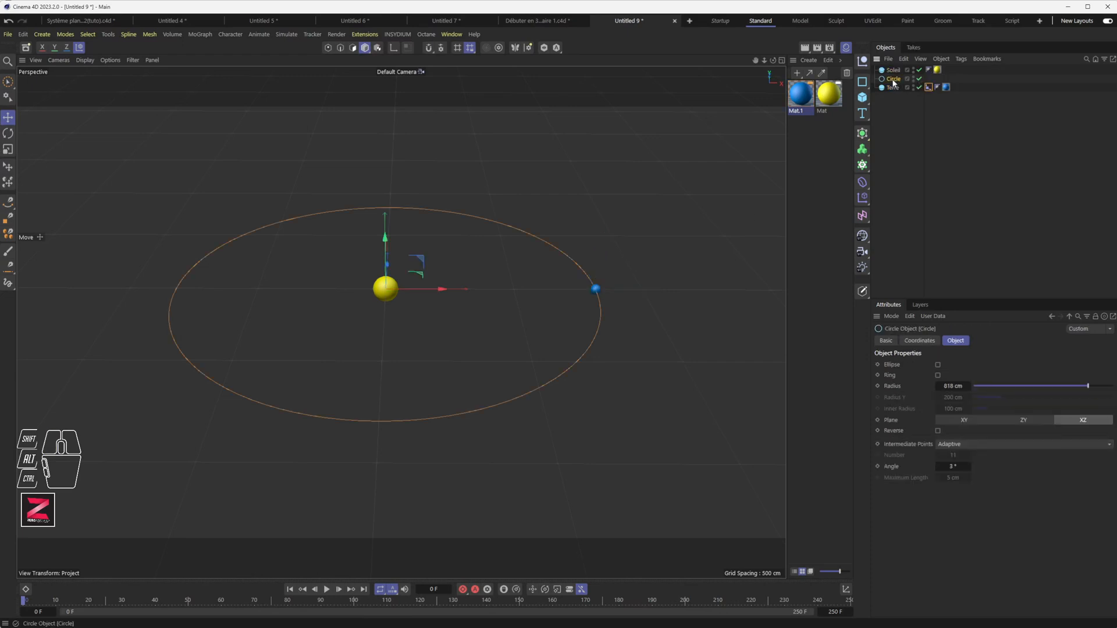
pyautogui.doubleClick(895, 80)
pyautogui.press('Right')
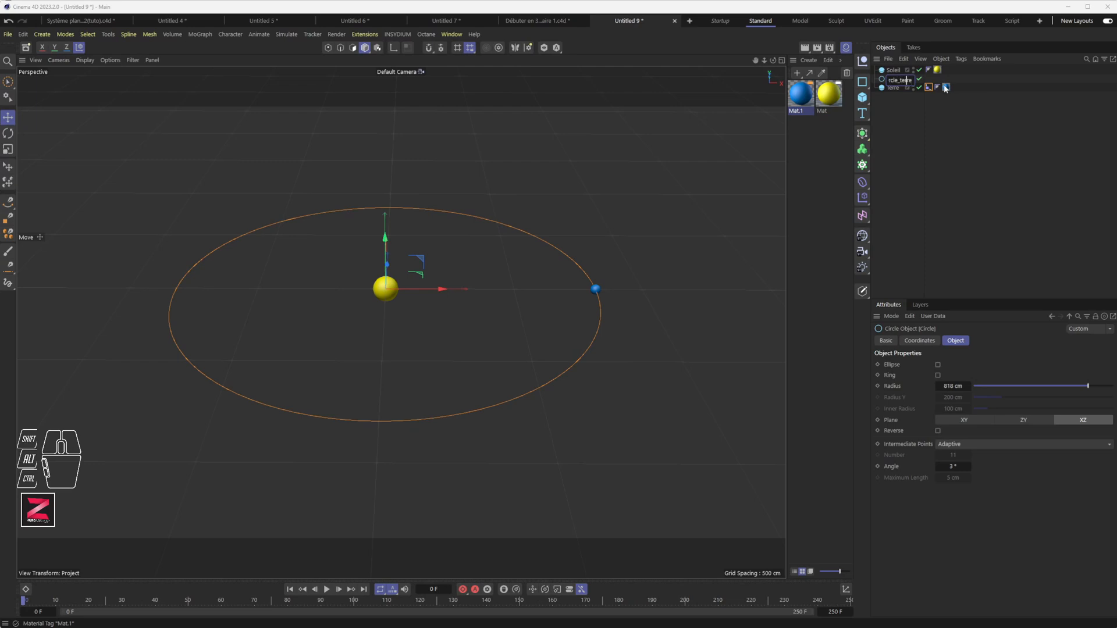
# Confirm the name Circle_Terre and shrink its radius to 653 cm.
pyautogui.press('Return')
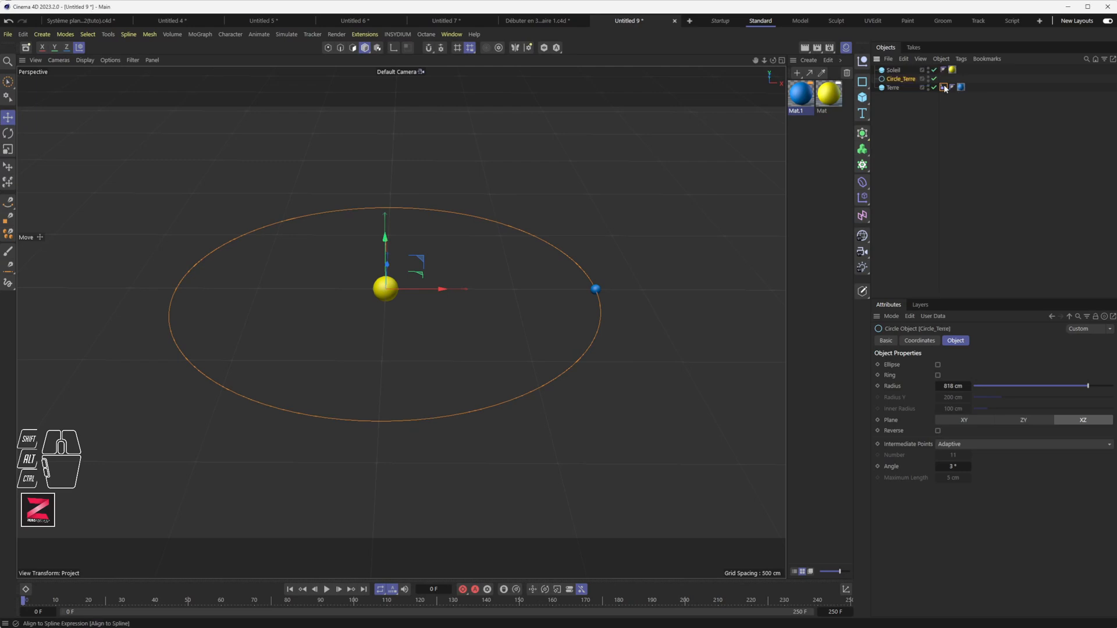
pyautogui.moveTo(940, 100); pyautogui.dragTo(946, 100)
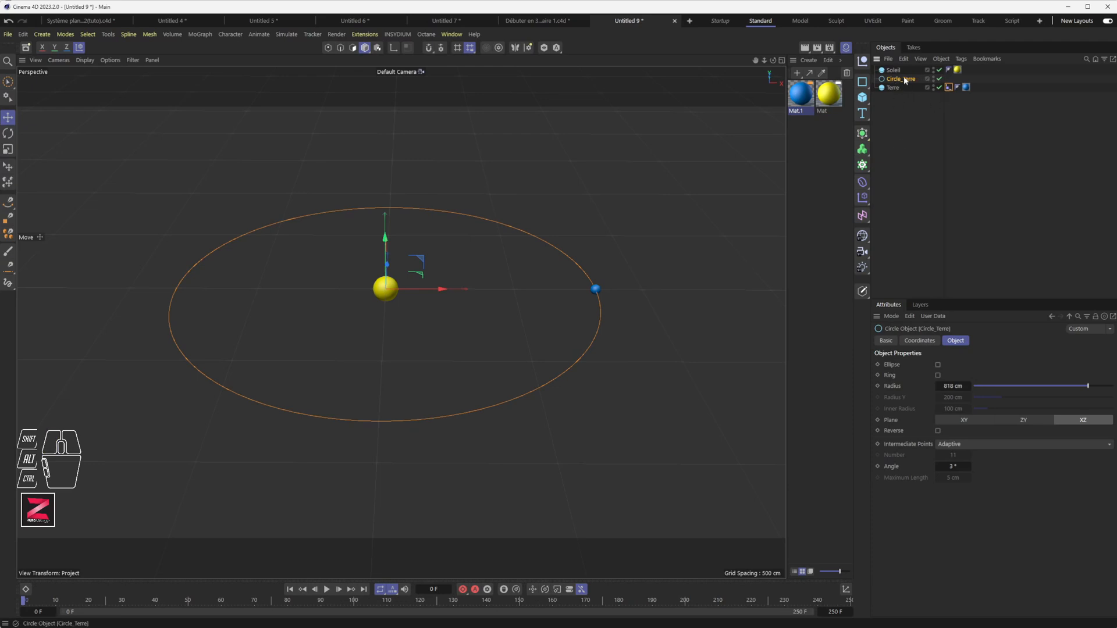
pyautogui.moveTo(1096, 391); pyautogui.dragTo(1065, 388)
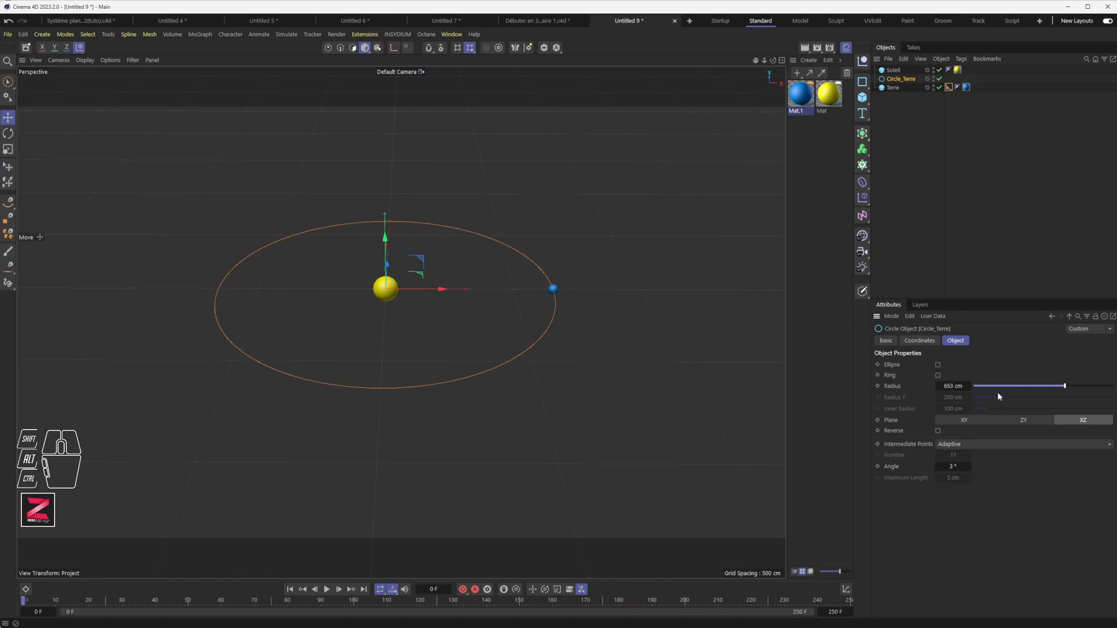
# Preview the animation, then set the timeline end frame to 500.
pyautogui.click(327, 591)
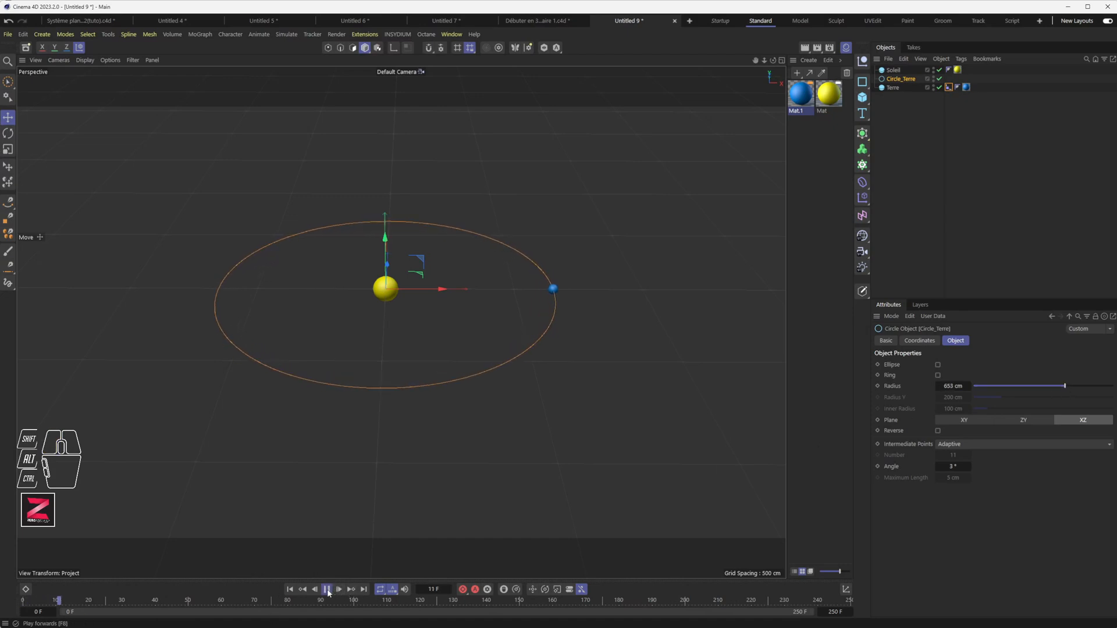
pyautogui.click(328, 591)
pyautogui.click(290, 589)
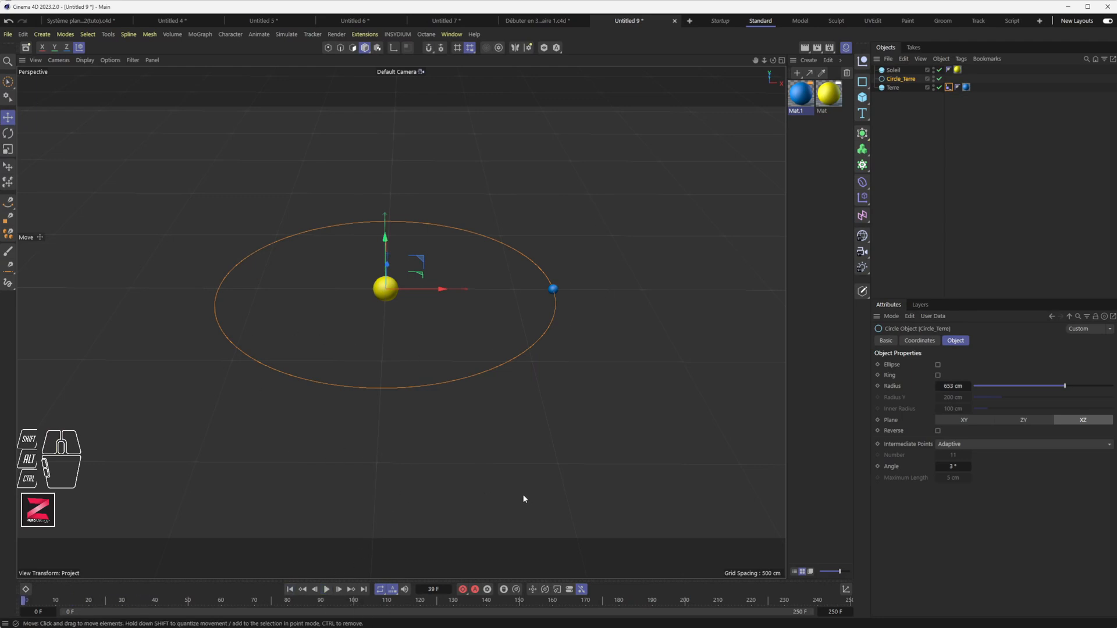
pyautogui.click(837, 612)
pyautogui.write('500')
pyautogui.press('Return')
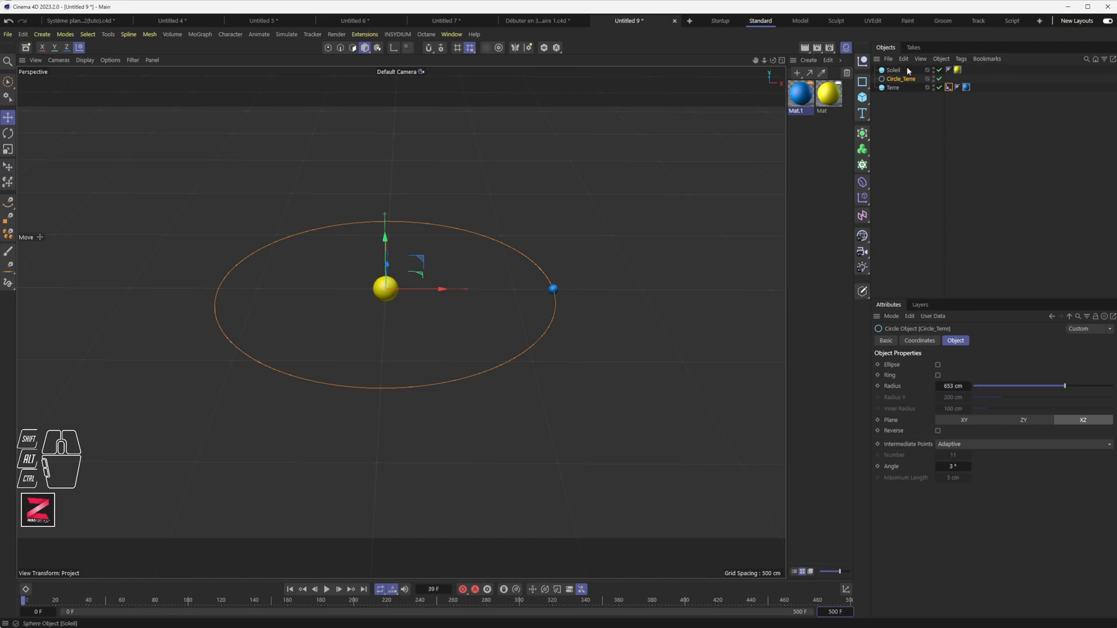
# Keyframe Terre's Align to Spline Position at frame 0 and at 100% on frame 250.
pyautogui.click(949, 87)
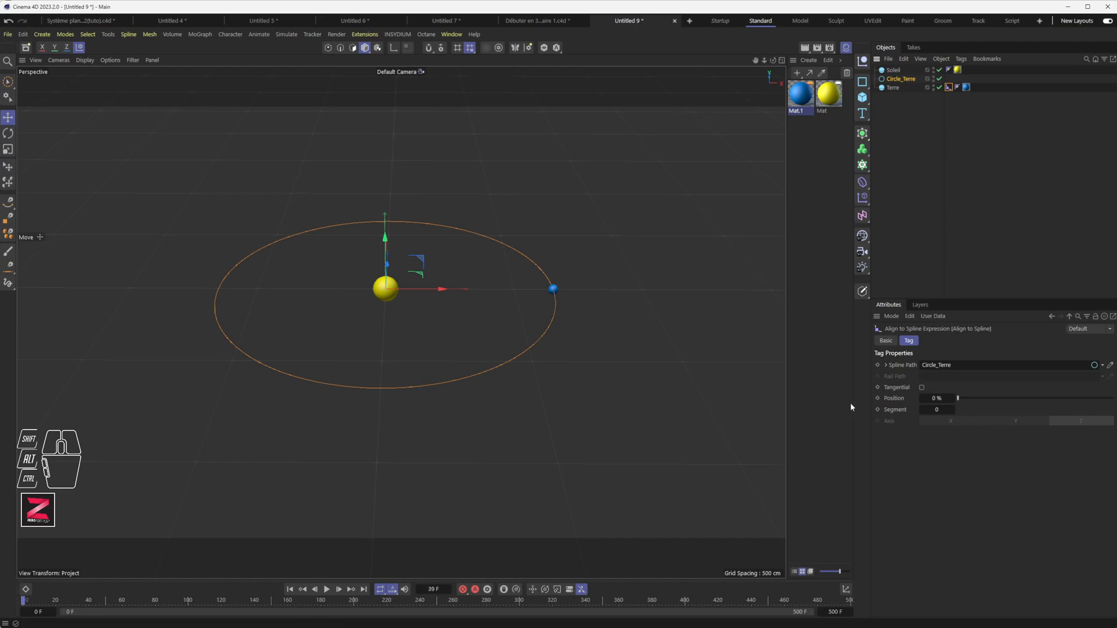
pyautogui.moveTo(959, 402); pyautogui.dragTo(937, 406)
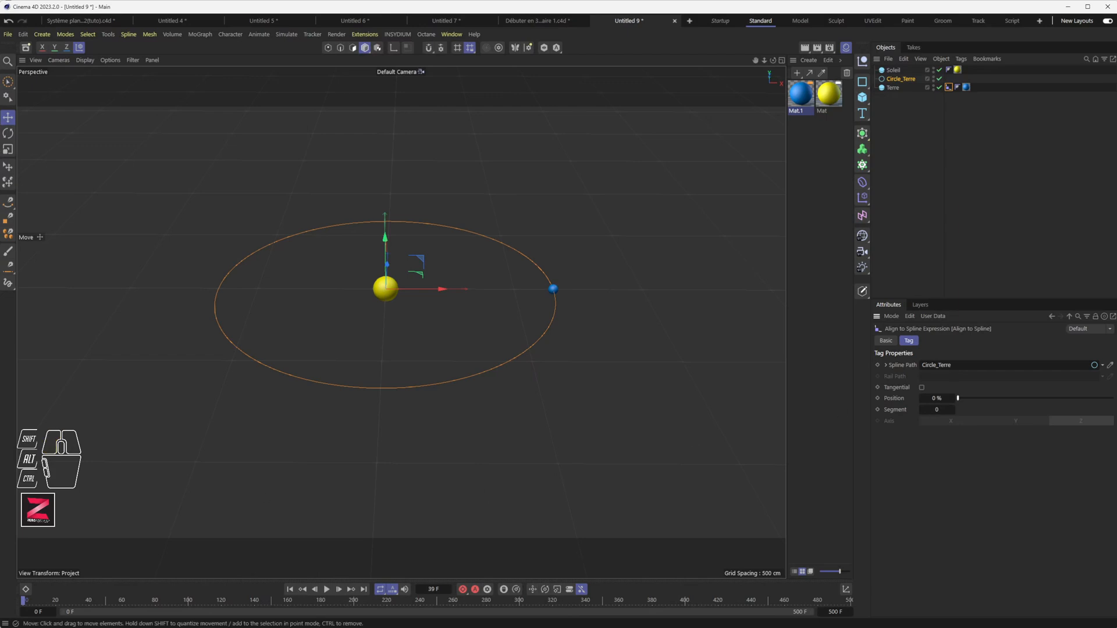
pyautogui.moveTo(23, 603)
pyautogui.mouseDown()
pyautogui.moveTo(36, 606)
pyautogui.moveTo(23, 605)
pyautogui.mouseUp()
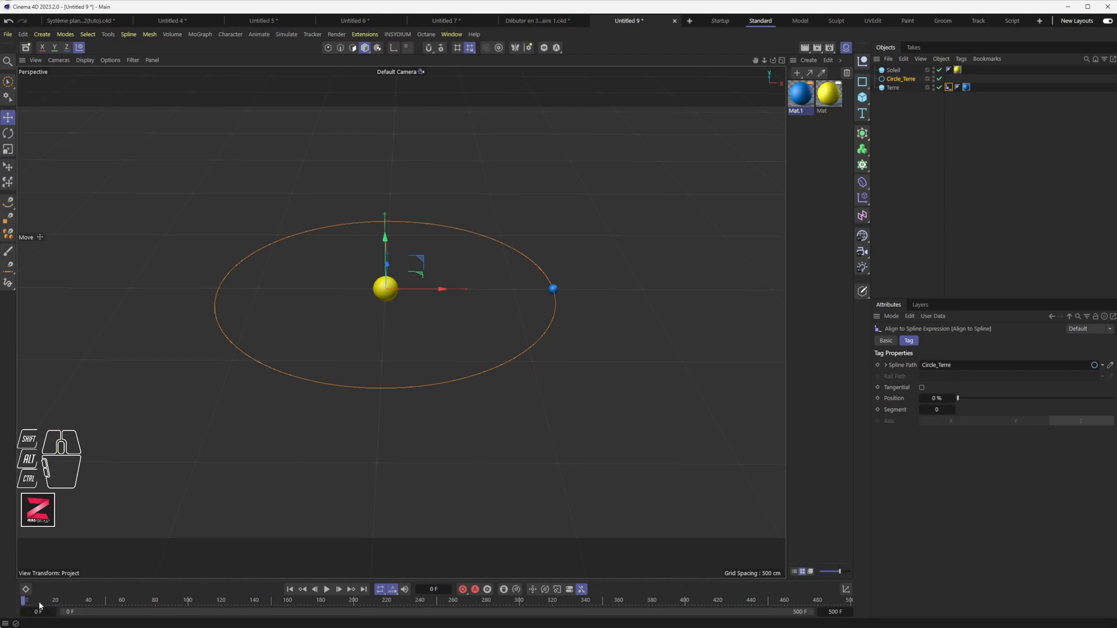
pyautogui.click(878, 398)
pyautogui.moveTo(355, 603); pyautogui.dragTo(362, 603)
pyautogui.moveTo(439, 609); pyautogui.dragTo(437, 600)
pyautogui.moveTo(959, 401); pyautogui.dragTo(1113, 400)
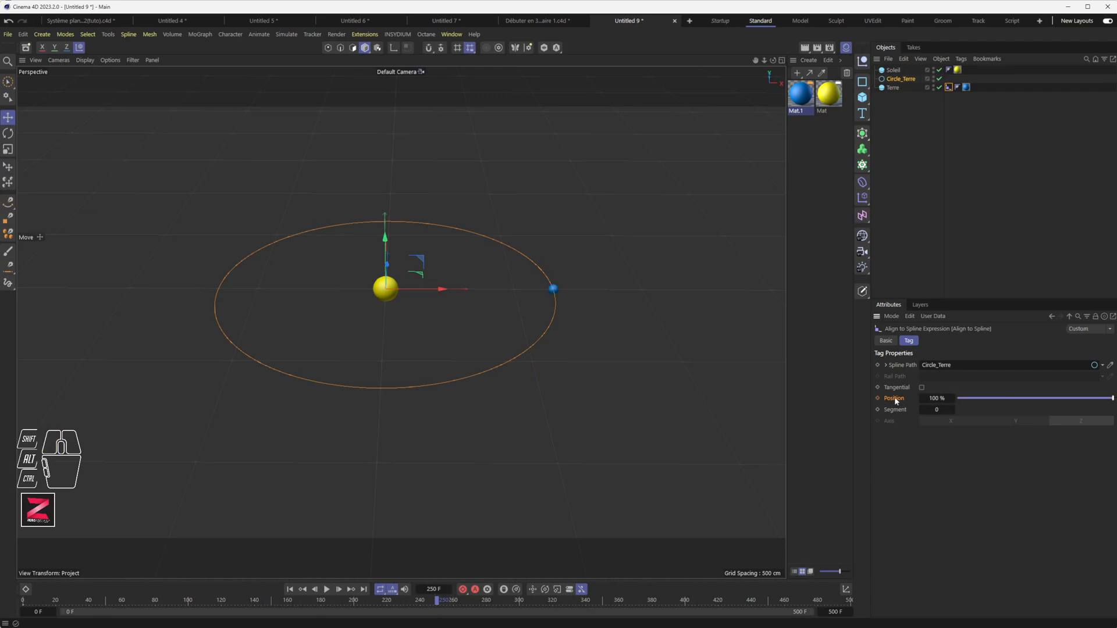
pyautogui.click(877, 398)
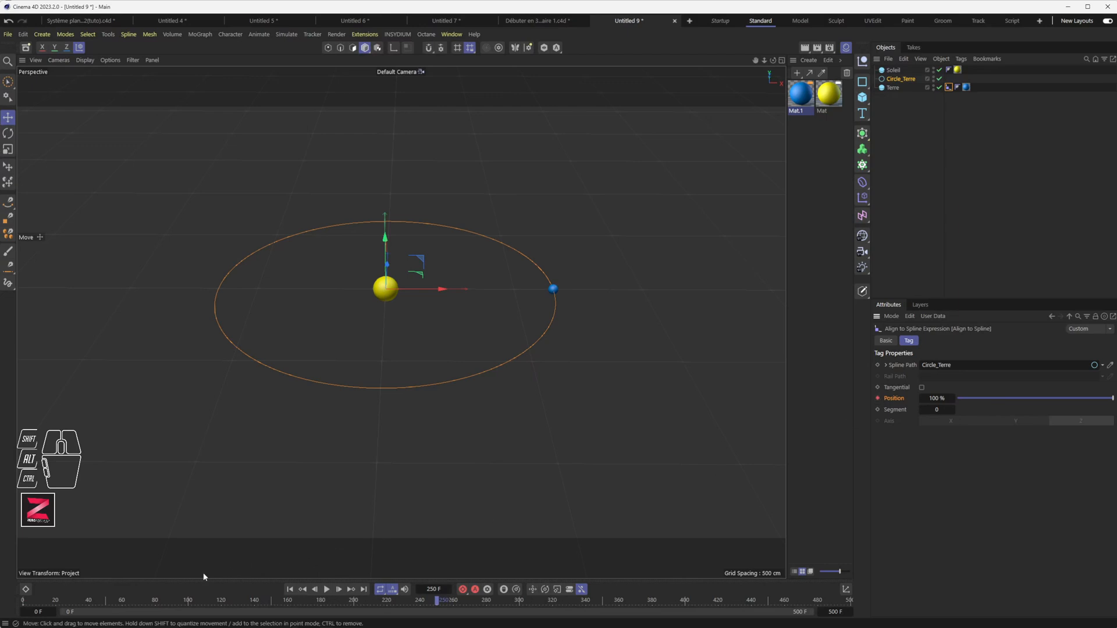
# Play back the orbit, then open and enlarge the F-Curve timeline window.
pyautogui.moveTo(104, 601); pyautogui.dragTo(24, 602)
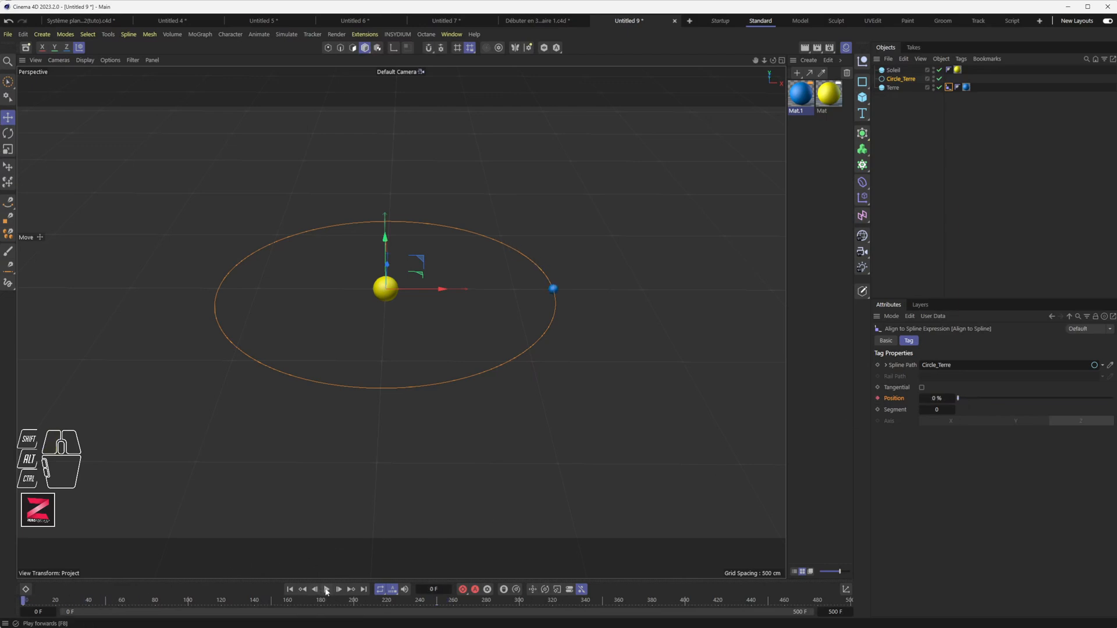
pyautogui.click(326, 590)
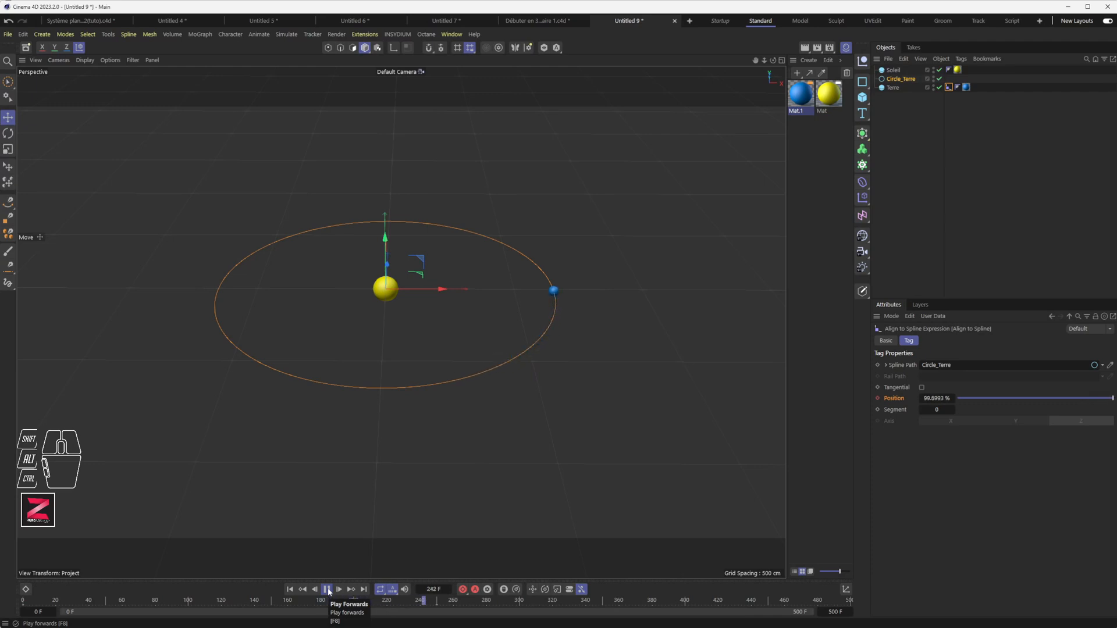
pyautogui.click(327, 590)
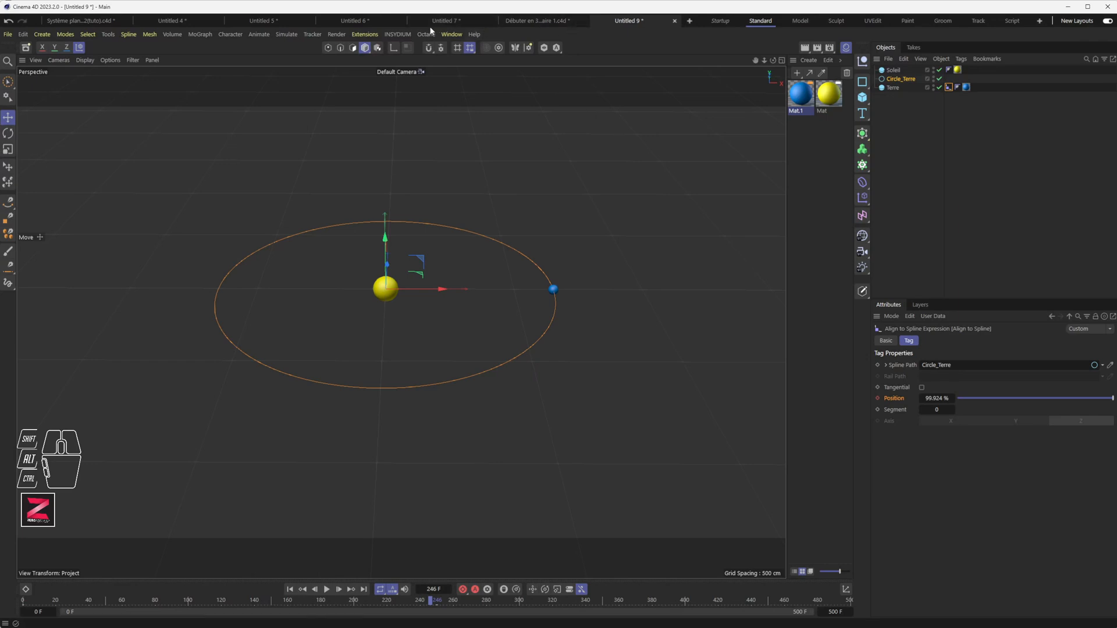
pyautogui.moveTo(452, 34); pyautogui.dragTo(220, 166)
pyautogui.moveTo(472, 278); pyautogui.dragTo(604, 464)
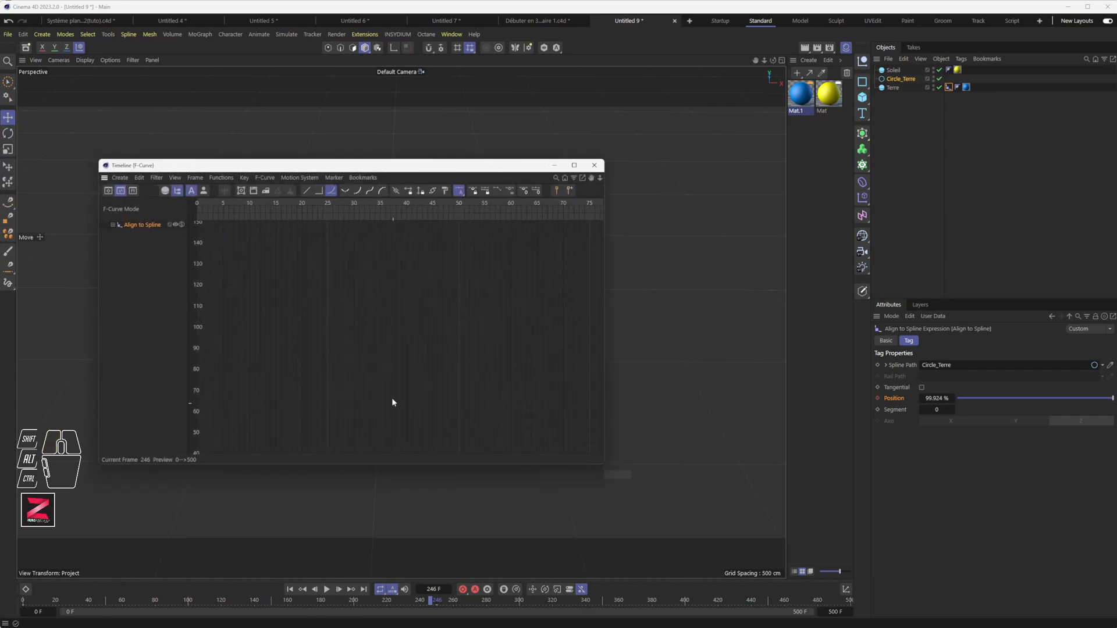
# Expand the Align to Spline track and select its Position sub-track.
pyautogui.click(111, 224)
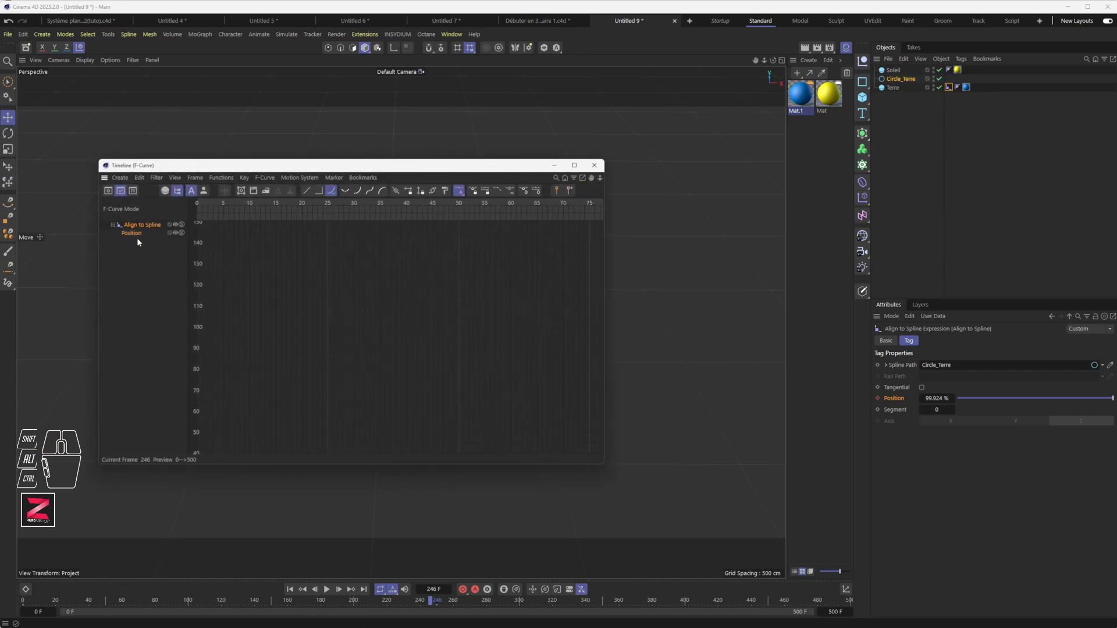
pyautogui.click(898, 81)
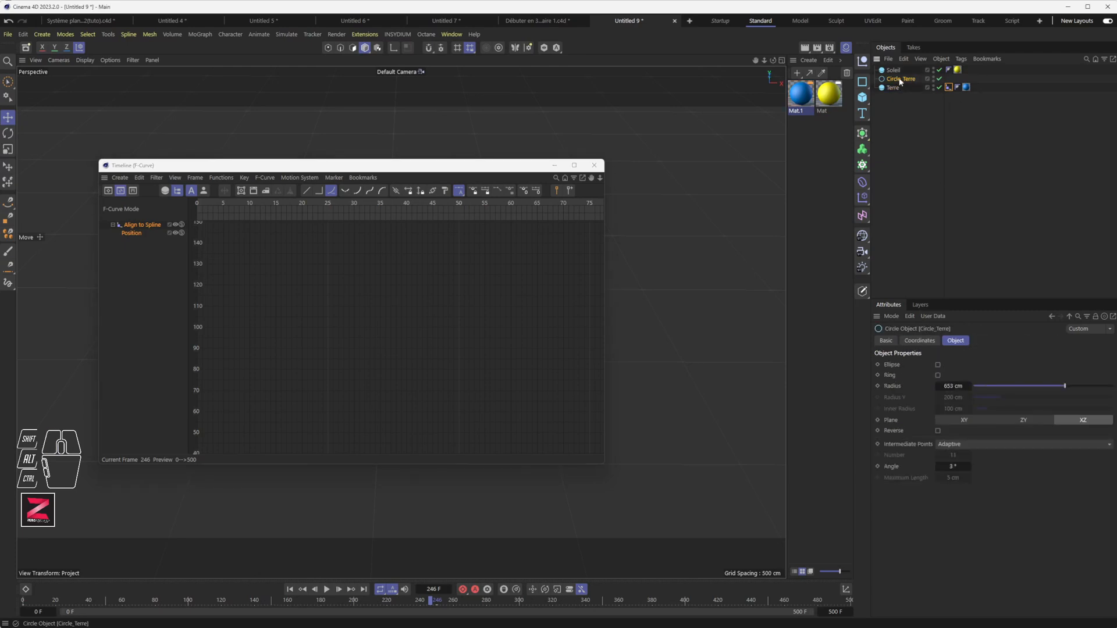
pyautogui.click(894, 87)
pyautogui.click(949, 88)
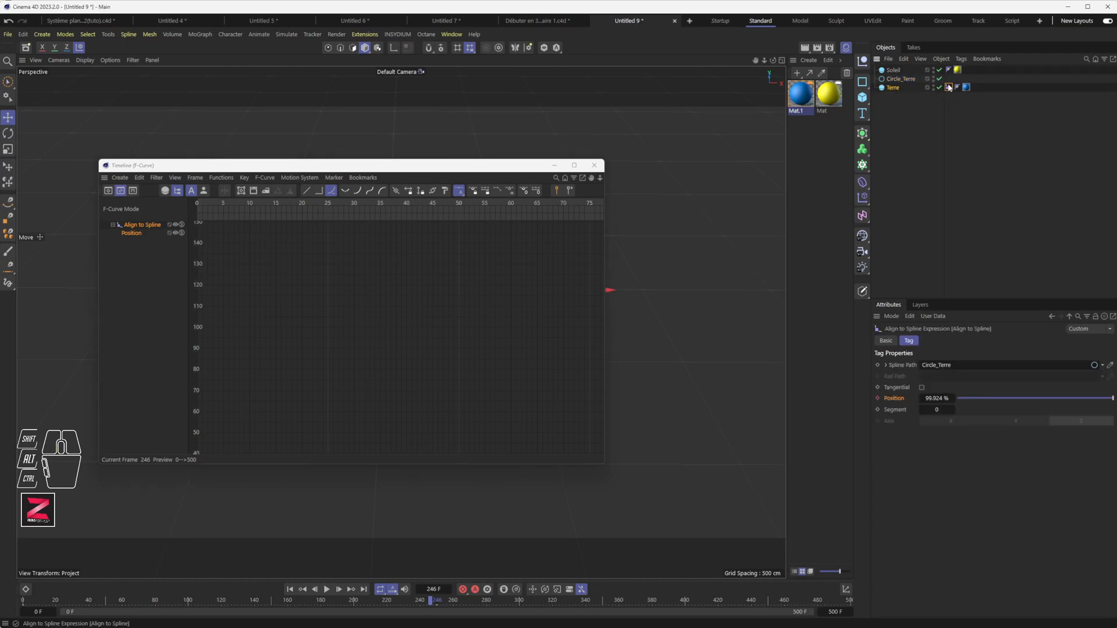
pyautogui.click(131, 233)
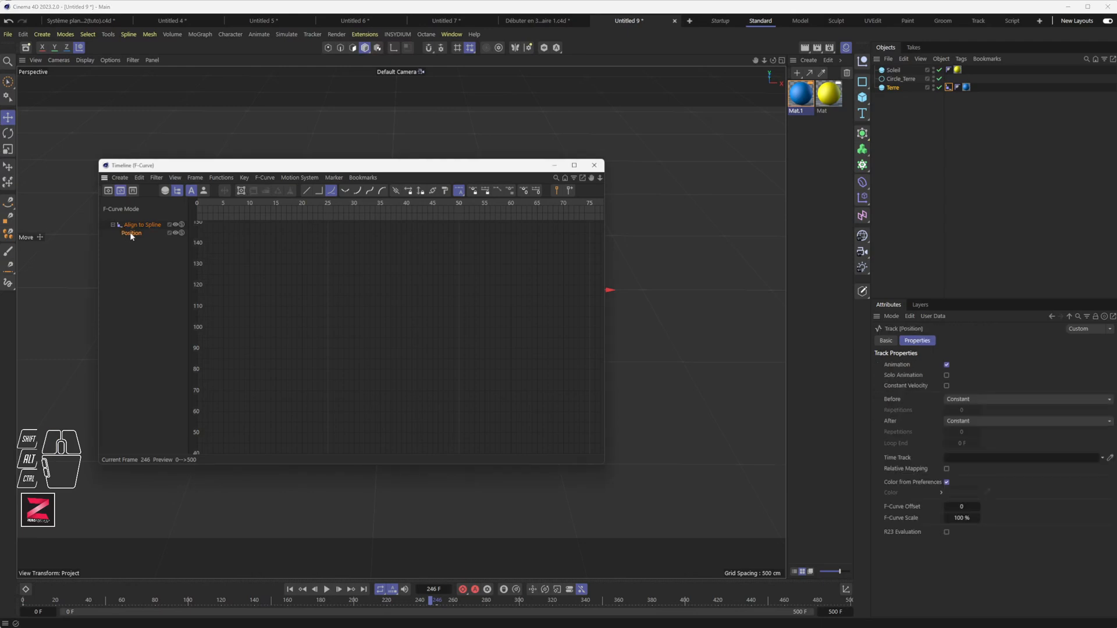
# Pan and zoom the F-curve graph to frame the Position curve.
pyautogui.keyDown('shift'); pyautogui.scroll(-10, 317, 296); pyautogui.keyUp('shift')
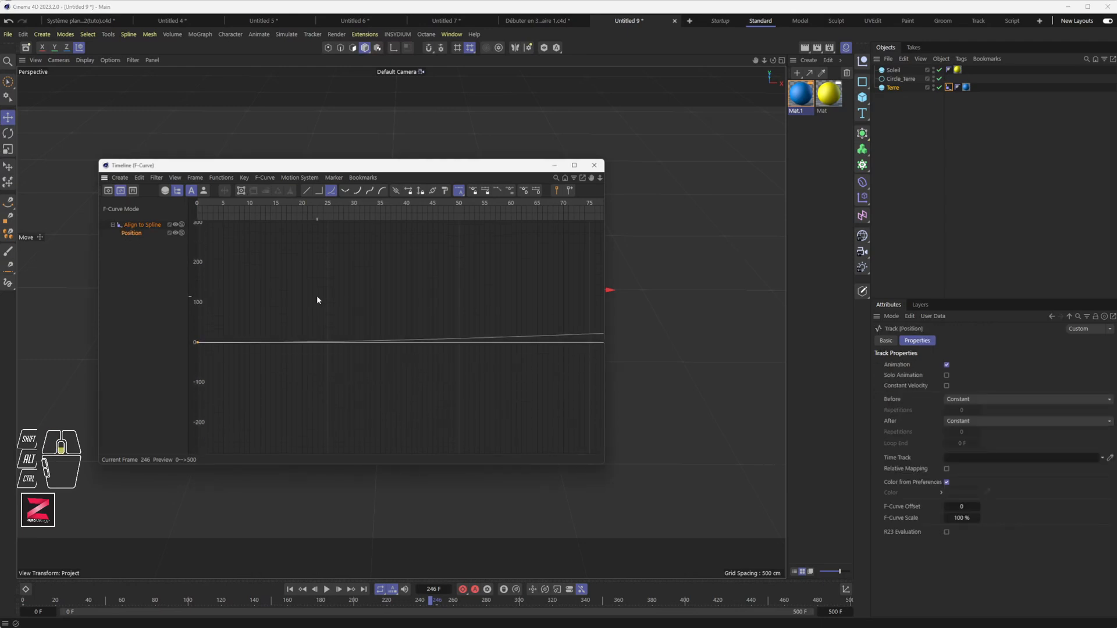
pyautogui.keyDown('shift'); pyautogui.scroll(3, 318, 295); pyautogui.keyUp('shift')
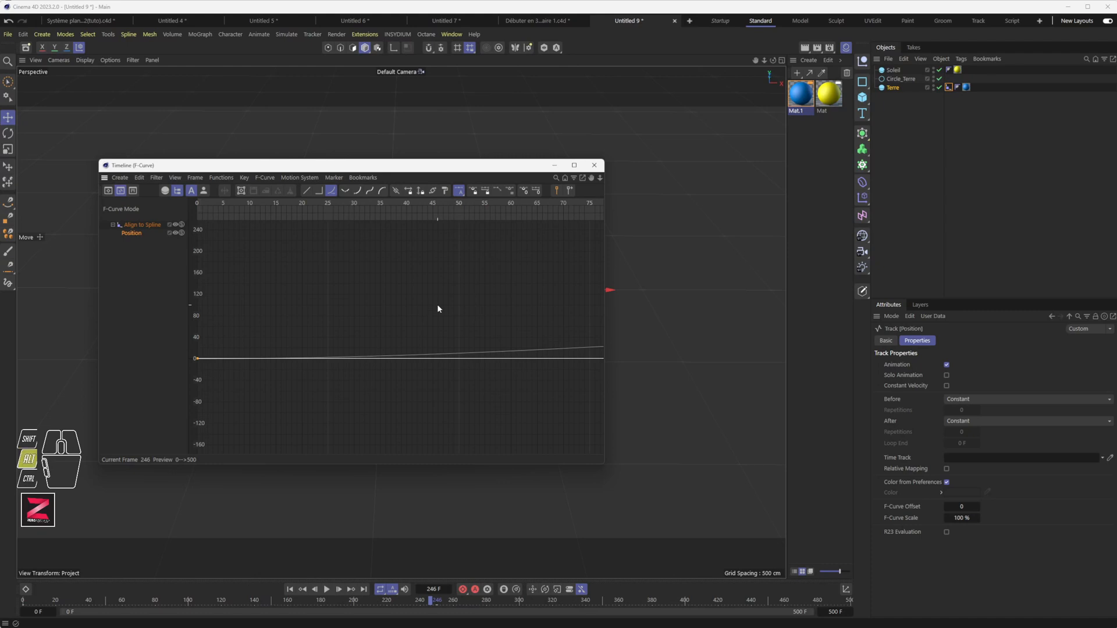
pyautogui.keyDown('alt'); pyautogui.moveTo(437, 309); pyautogui.dragTo(303, 310, button='right'); pyautogui.keyUp('alt')
pyautogui.keyDown('alt'); pyautogui.moveTo(498, 317); pyautogui.dragTo(390, 315, button='middle'); pyautogui.keyUp('alt')
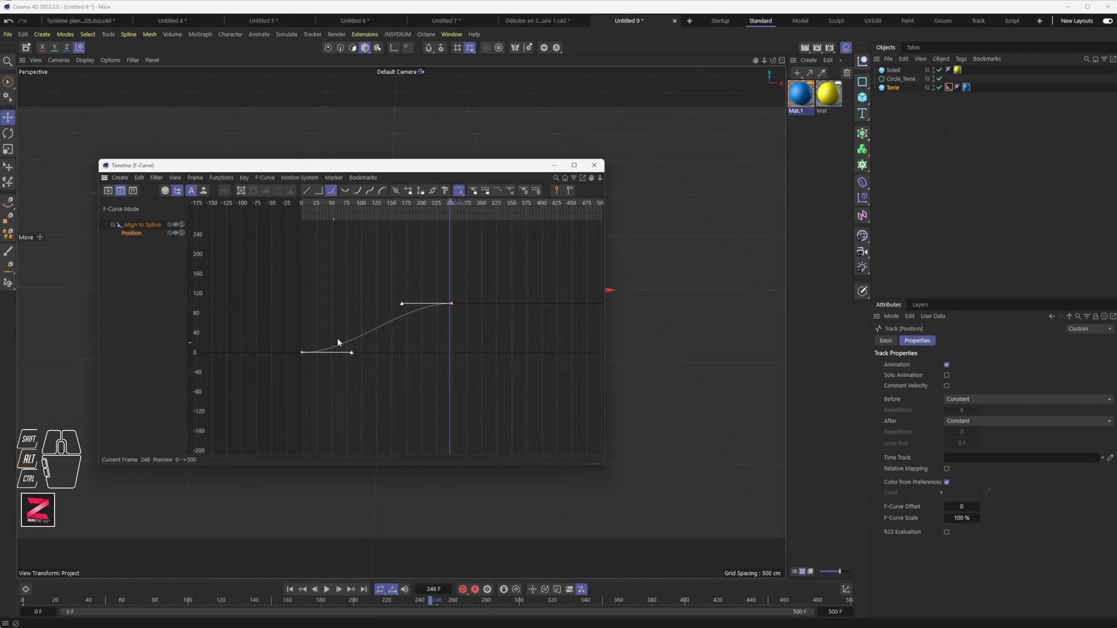
pyautogui.keyDown('alt'); pyautogui.moveTo(359, 278); pyautogui.dragTo(390, 224, button='right'); pyautogui.keyUp('alt')
pyautogui.keyDown('alt'); pyautogui.moveTo(328, 343); pyautogui.dragTo(345, 313, button='middle'); pyautogui.keyUp('alt')
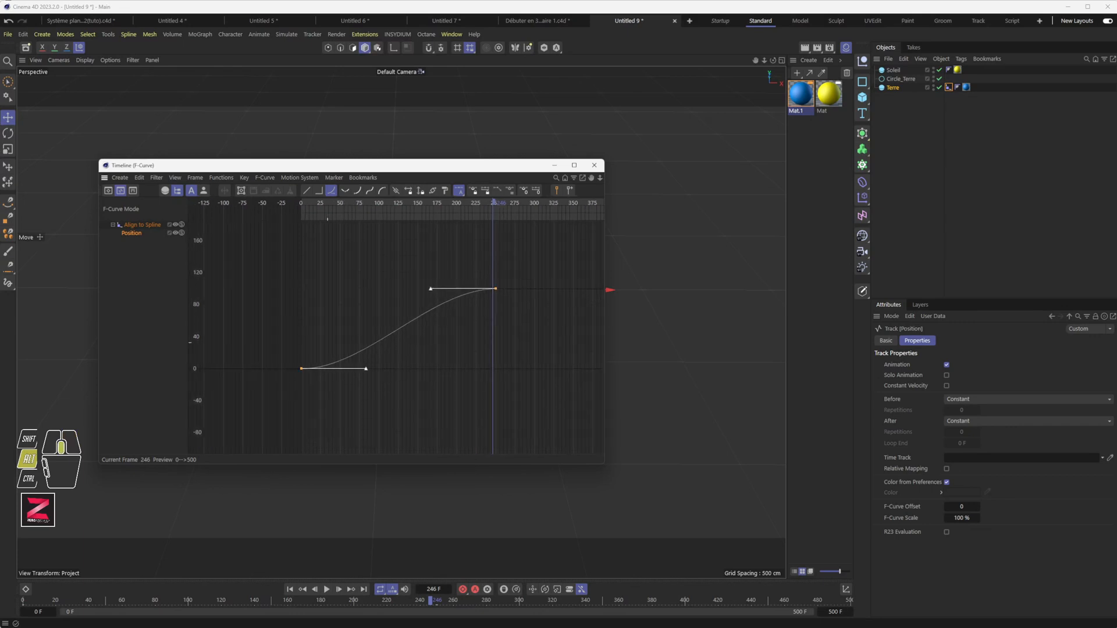
pyautogui.keyDown('alt'); pyautogui.moveTo(378, 352); pyautogui.dragTo(391, 309, button='right'); pyautogui.keyUp('alt')
pyautogui.moveTo(382, 382)
pyautogui.keyDown('alt'); pyautogui.mouseDown(button='middle')
pyautogui.moveTo(36, 394)
pyautogui.moveTo(416, 317)
pyautogui.moveTo(433, 375)
pyautogui.moveTo(401, 384)
pyautogui.mouseUp(button='middle'); pyautogui.keyUp('alt')
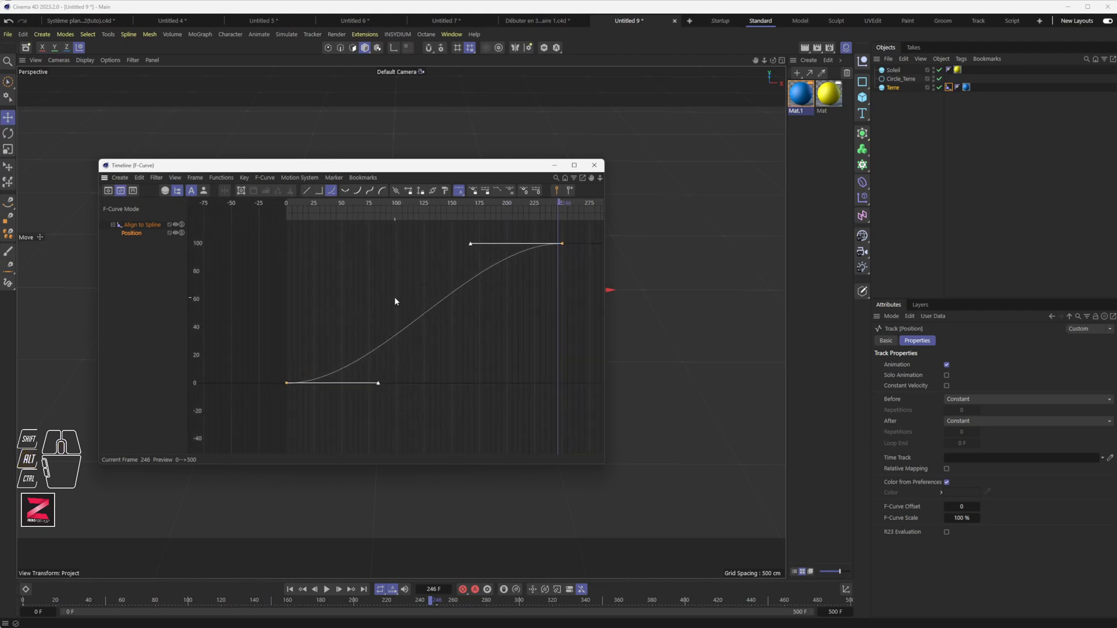
# Fit the value axis to the curve and box-select both Position keys.
pyautogui.press('alt')
pyautogui.keyDown('alt'); pyautogui.moveTo(395, 296); pyautogui.dragTo(355, 288, button='right'); pyautogui.keyUp('alt')
pyautogui.moveTo(559, 244); pyautogui.dragTo(134, 434)
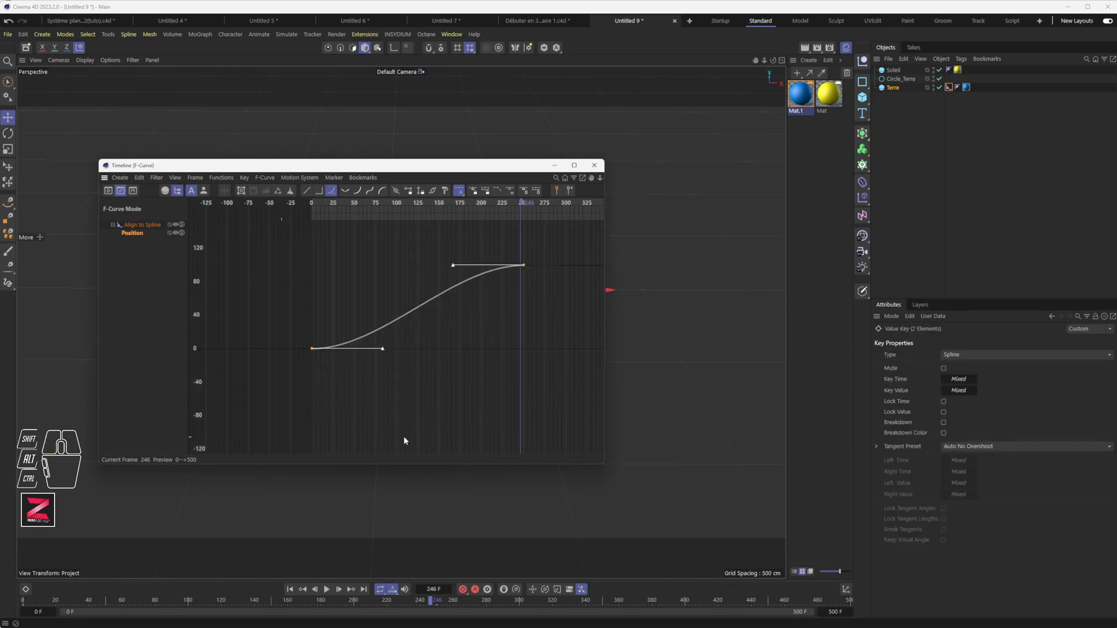
# Make Terre's position keys linear with Track After set to Repeat After, then close the F-Curve window.
pyautogui.click(308, 190)
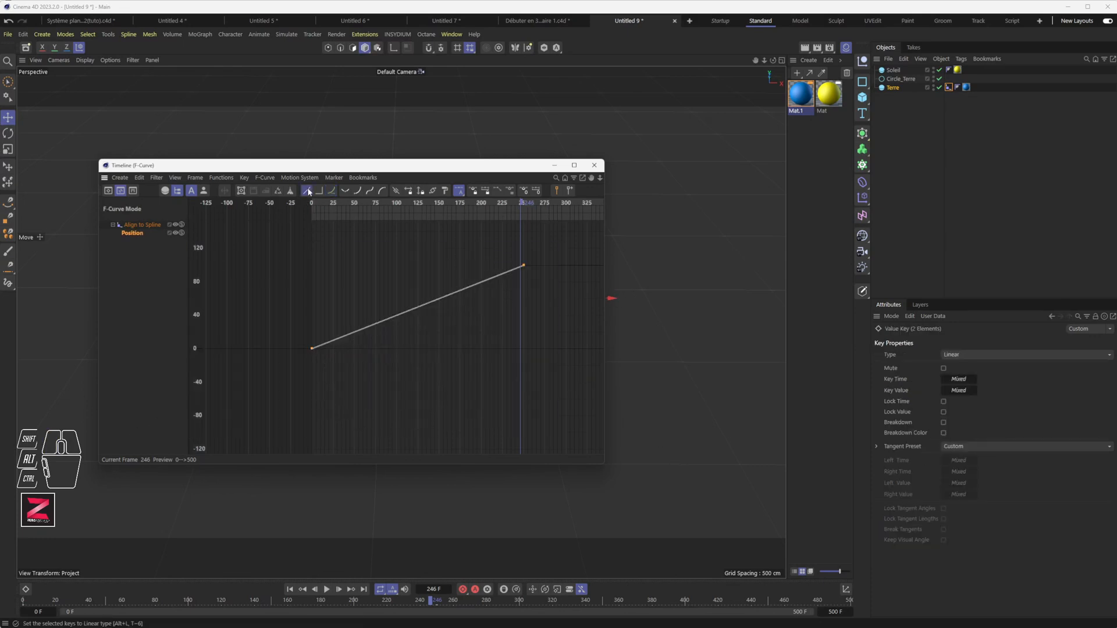
pyautogui.click(221, 177)
pyautogui.moveTo(229, 210)
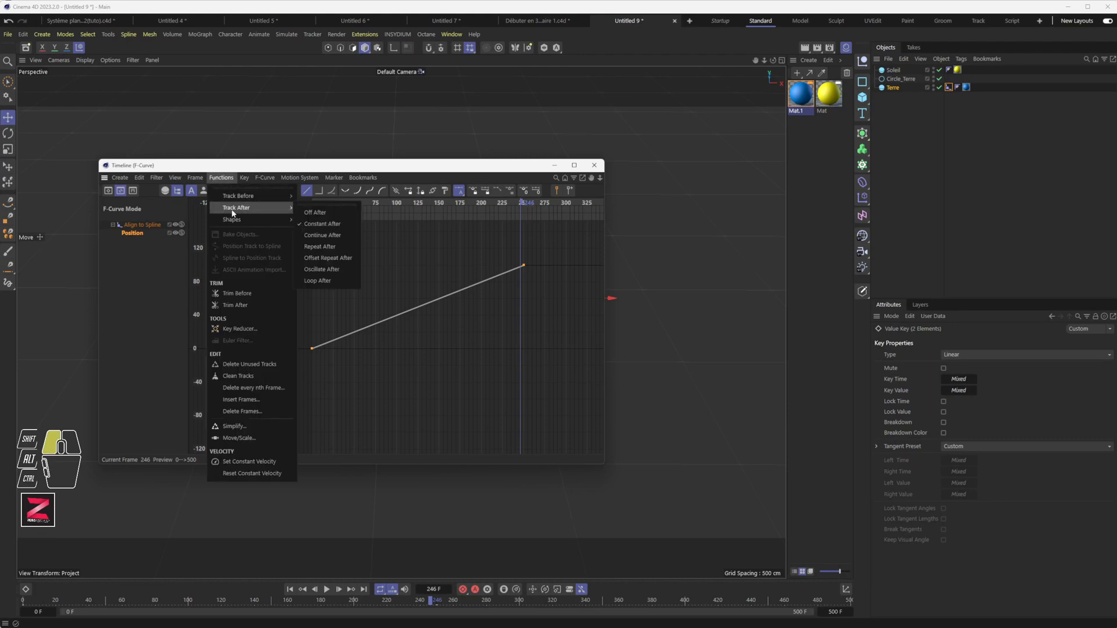
pyautogui.click(320, 247)
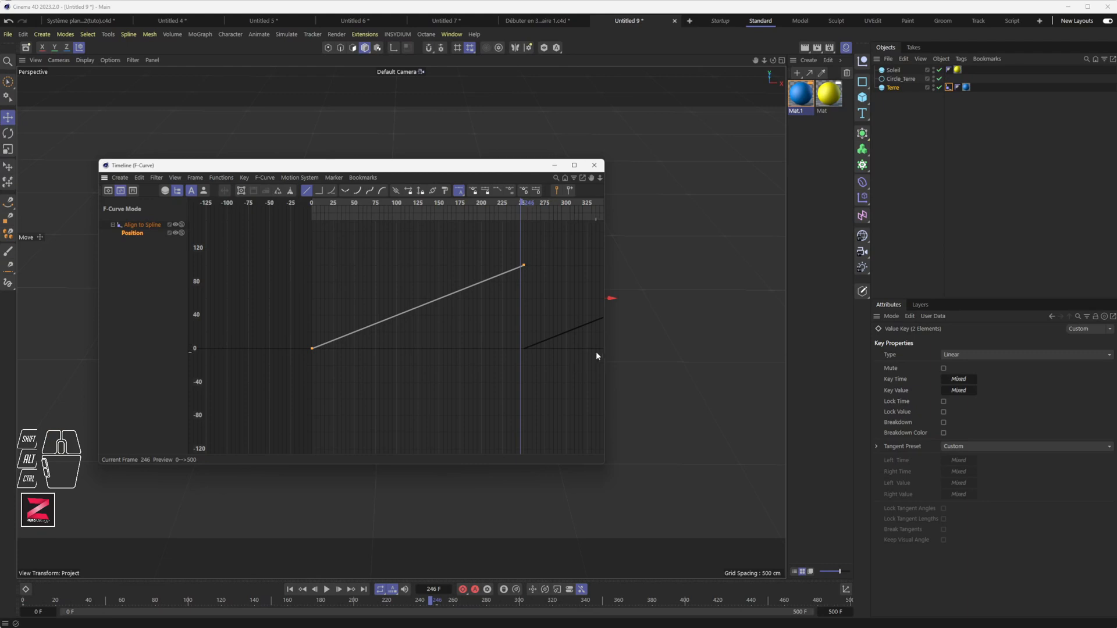
pyautogui.keyDown('alt'); pyautogui.moveTo(505, 324); pyautogui.dragTo(497, 325, button='right'); pyautogui.keyUp('alt')
pyautogui.keyDown('alt'); pyautogui.moveTo(496, 325); pyautogui.dragTo(202, 347, button='middle'); pyautogui.keyUp('alt')
pyautogui.keyDown('alt'); pyautogui.moveTo(613, 323); pyautogui.dragTo(348, 198, button='right'); pyautogui.keyUp('alt')
pyautogui.click(594, 166)
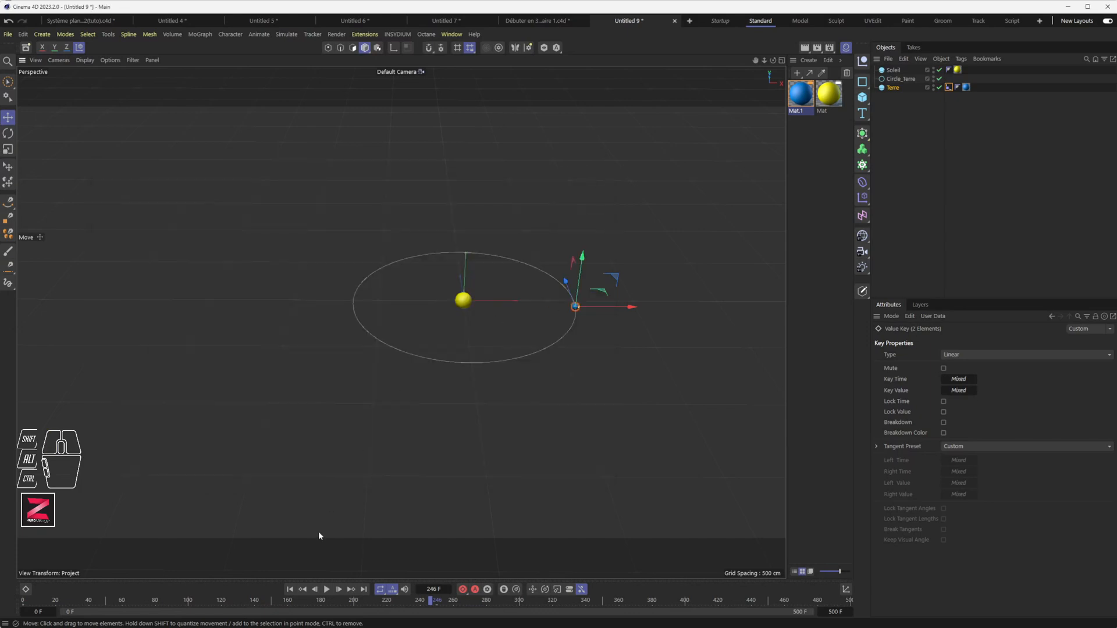
# Drag Terre's last orbit key to frame 100, replay the orbit, and select Terre.
pyautogui.click(327, 589)
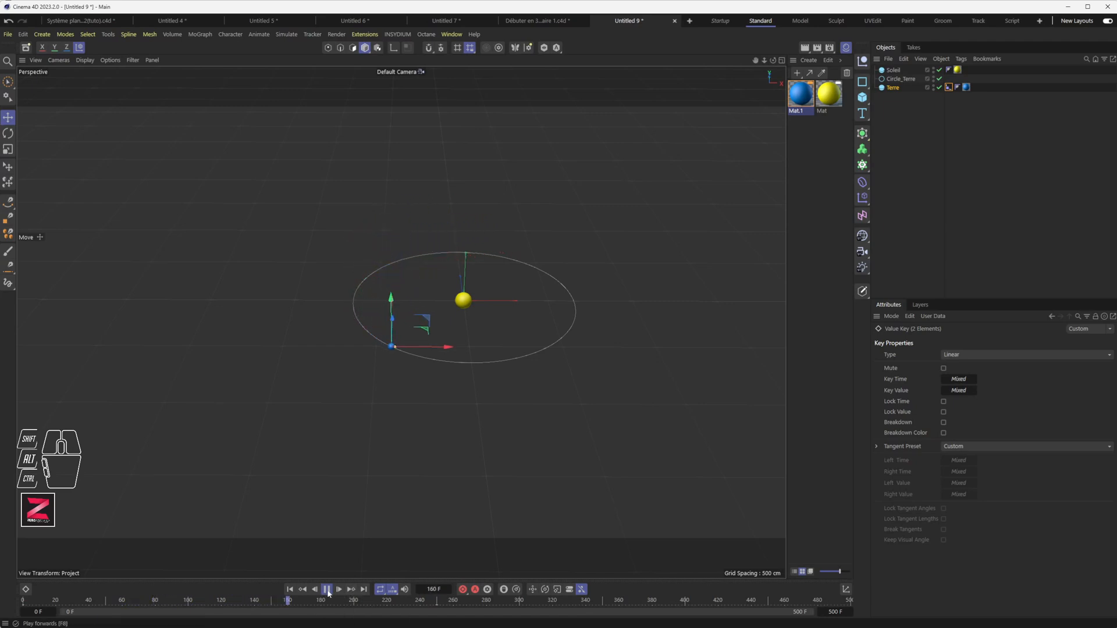
pyautogui.click(327, 591)
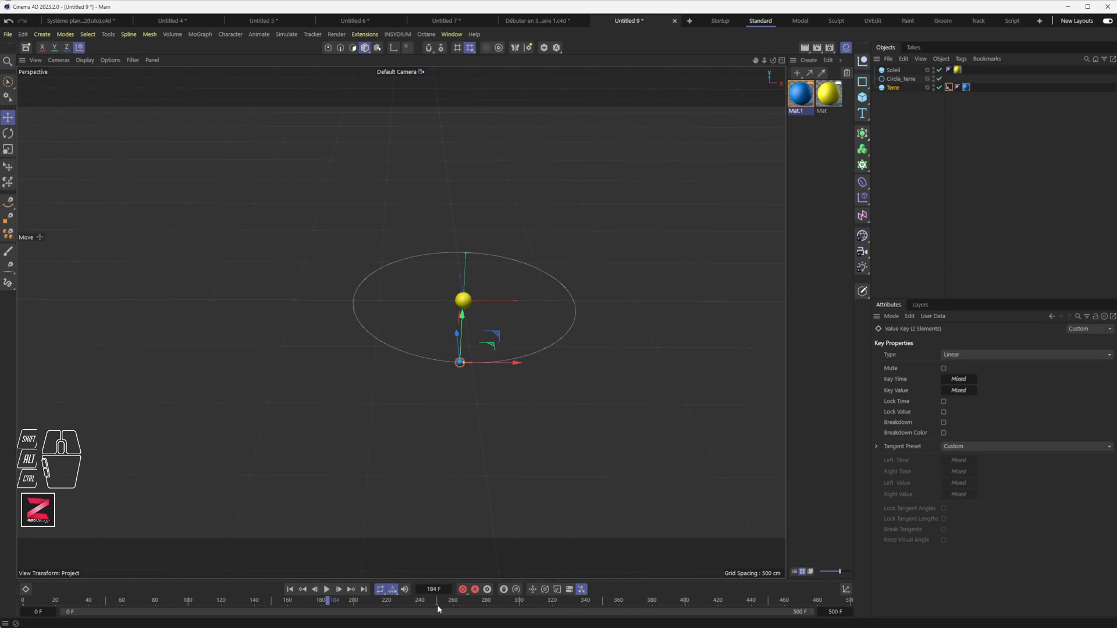
pyautogui.moveTo(438, 607); pyautogui.dragTo(188, 607)
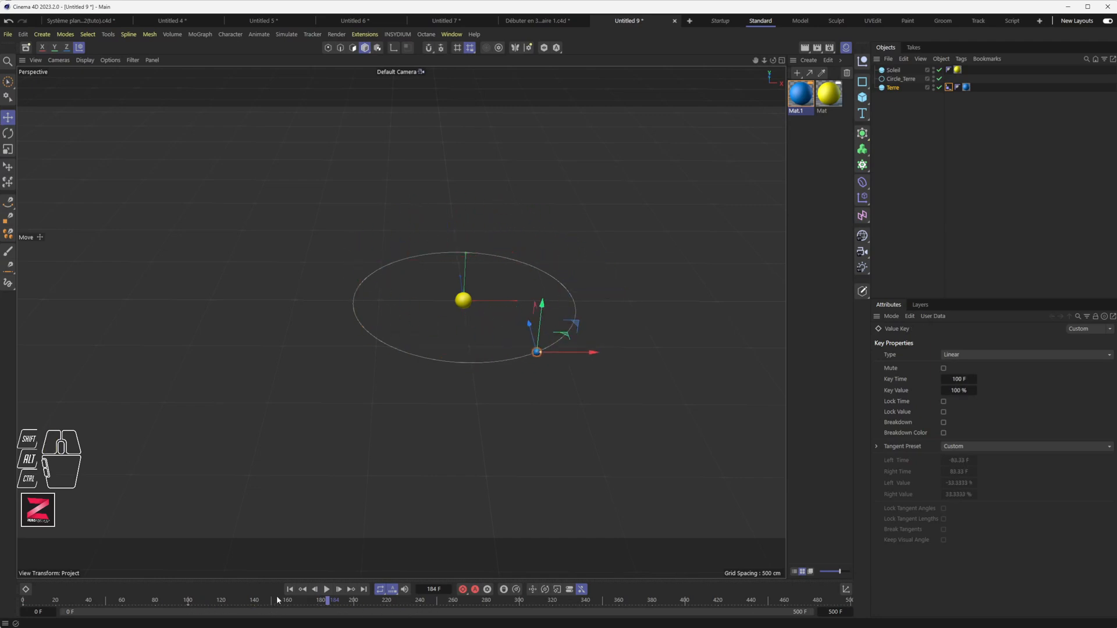
pyautogui.click(289, 589)
pyautogui.click(327, 590)
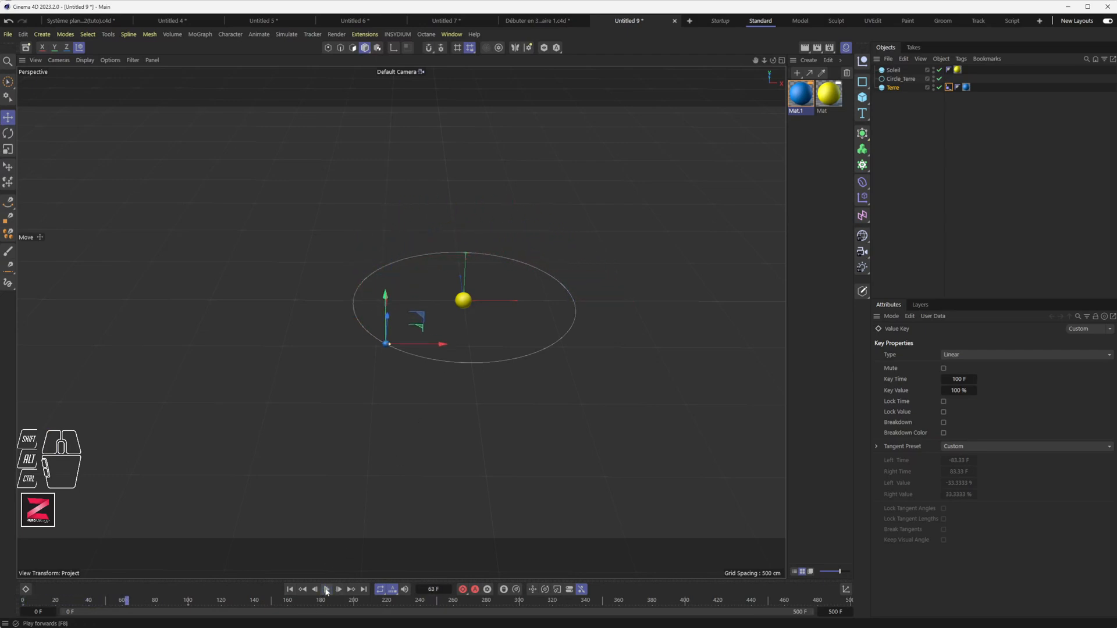
pyautogui.click(327, 590)
pyautogui.click(895, 88)
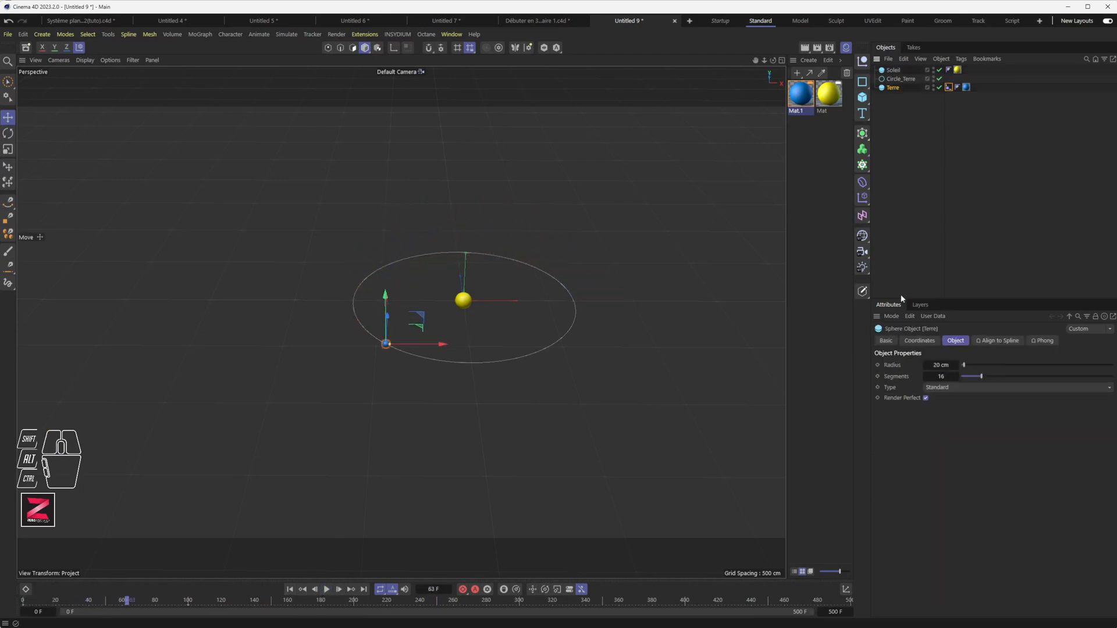
# Set Terre's sphere radius to 28 cm.
pyautogui.click(942, 365)
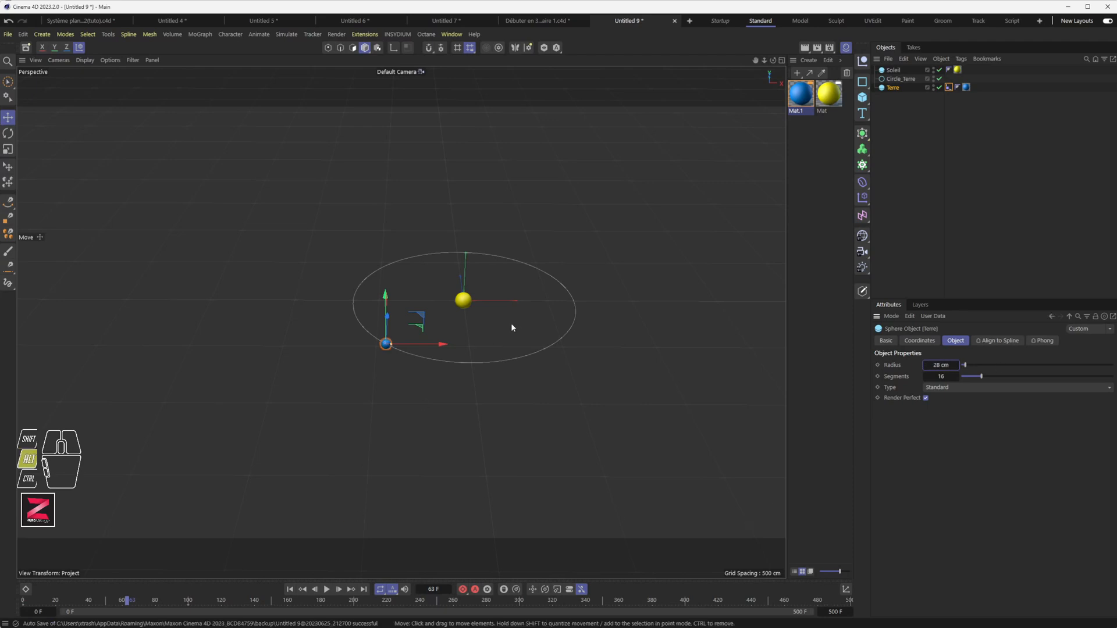
pyautogui.keyDown('alt'); pyautogui.moveTo(511, 324); pyautogui.dragTo(392, 364, button='middle'); pyautogui.keyUp('alt')
pyautogui.keyDown('alt'); pyautogui.scroll(5, 392, 361); pyautogui.keyUp('alt')
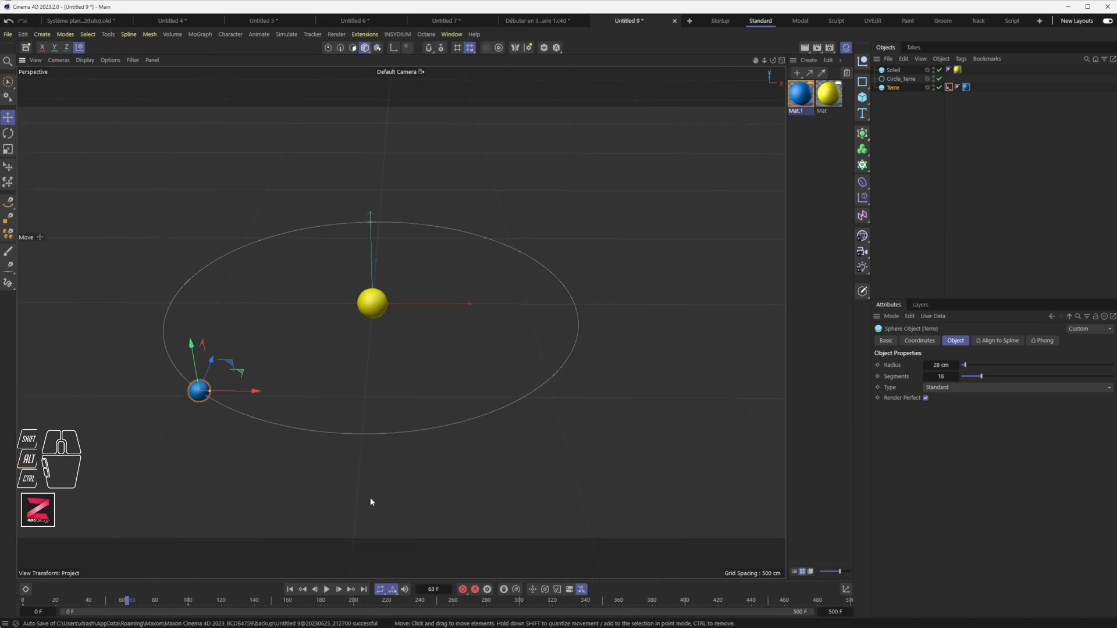
# Play the animation to watch the larger Earth orbit, then rewind to the start.
pyautogui.click(336, 590)
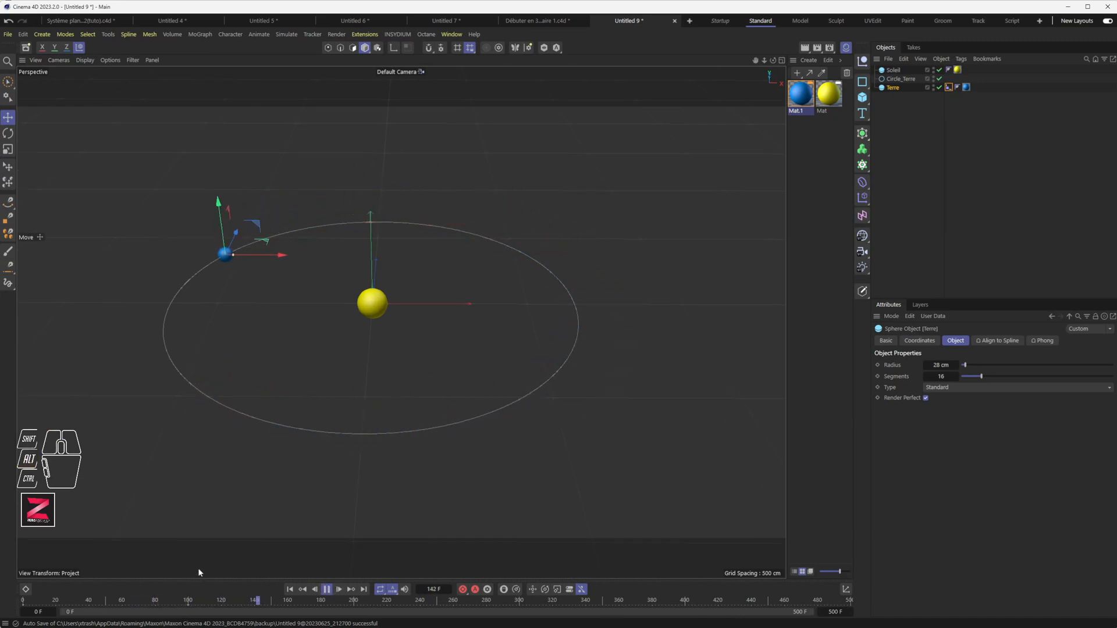
pyautogui.click(327, 589)
pyautogui.keyDown('alt'); pyautogui.moveTo(391, 477); pyautogui.dragTo(425, 372); pyautogui.keyUp('alt')
pyautogui.keyDown('alt'); pyautogui.moveTo(428, 441); pyautogui.dragTo(456, 280, button='middle'); pyautogui.keyUp('alt')
pyautogui.keyDown('alt'); pyautogui.moveTo(439, 397); pyautogui.dragTo(441, 444); pyautogui.keyUp('alt')
pyautogui.keyDown('alt'); pyautogui.moveTo(443, 318); pyautogui.dragTo(445, 366, button='middle'); pyautogui.keyUp('alt')
pyautogui.click(290, 596)
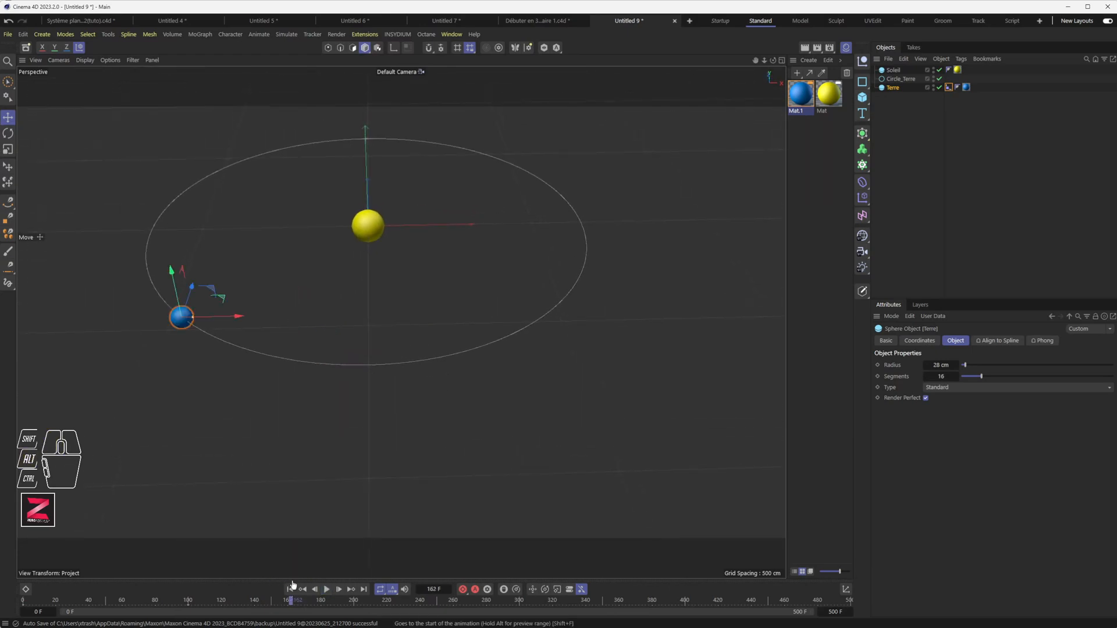
pyautogui.click(288, 590)
pyautogui.keyDown('alt'); pyautogui.moveTo(452, 449); pyautogui.dragTo(478, 274); pyautogui.keyUp('alt')
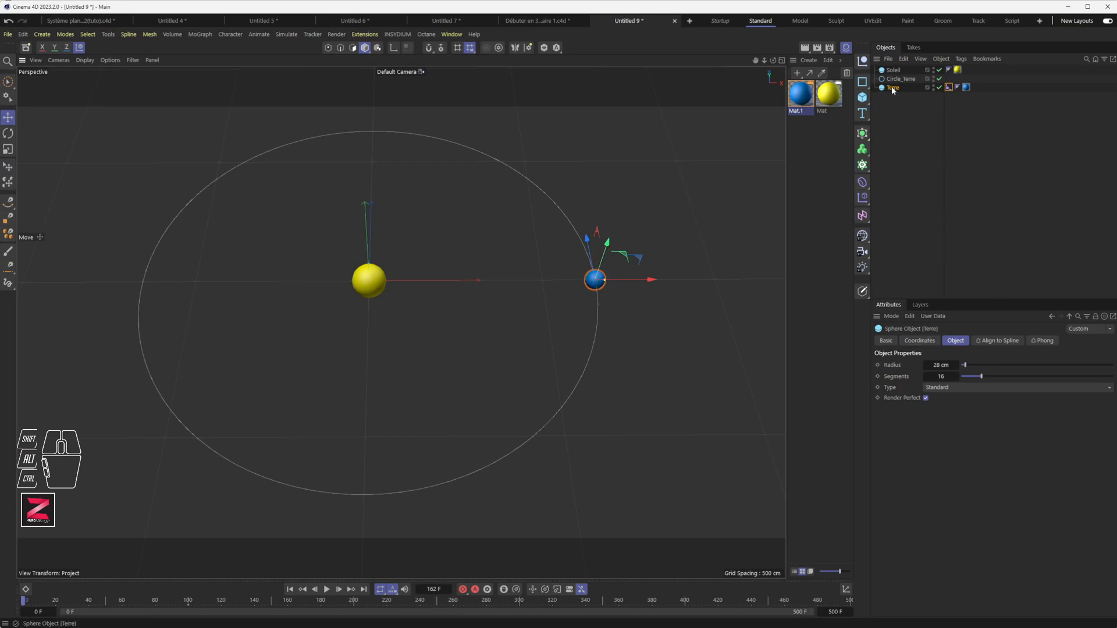
# Check Terre's X position, then set Circle_Terre's radius to 650 cm and deselect it.
pyautogui.click(917, 342)
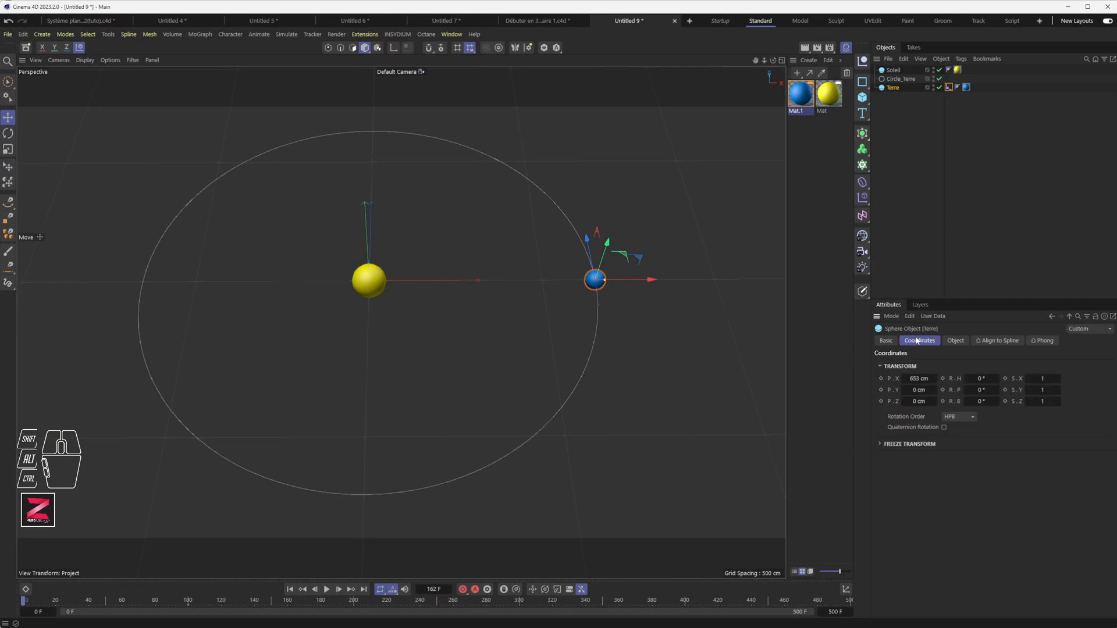
pyautogui.click(918, 379)
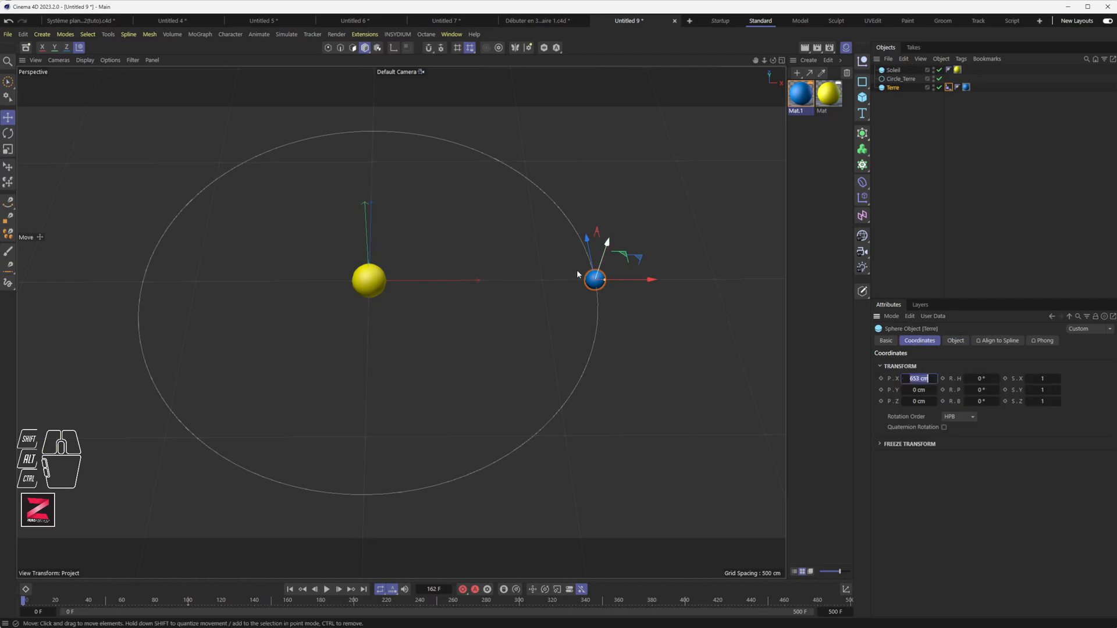
pyautogui.click(901, 79)
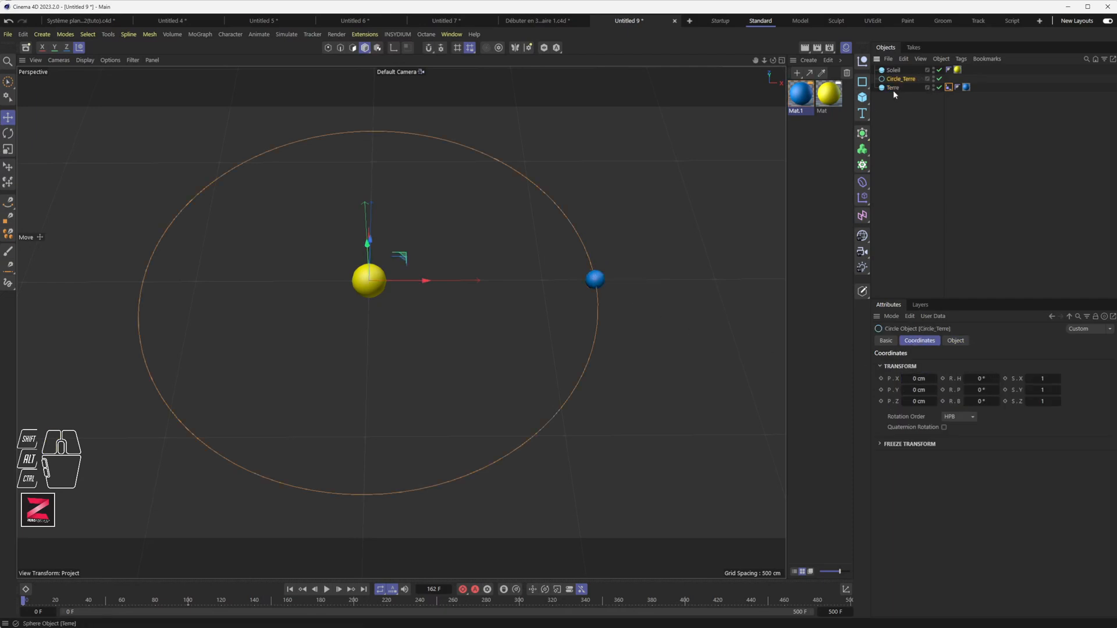
pyautogui.click(955, 341)
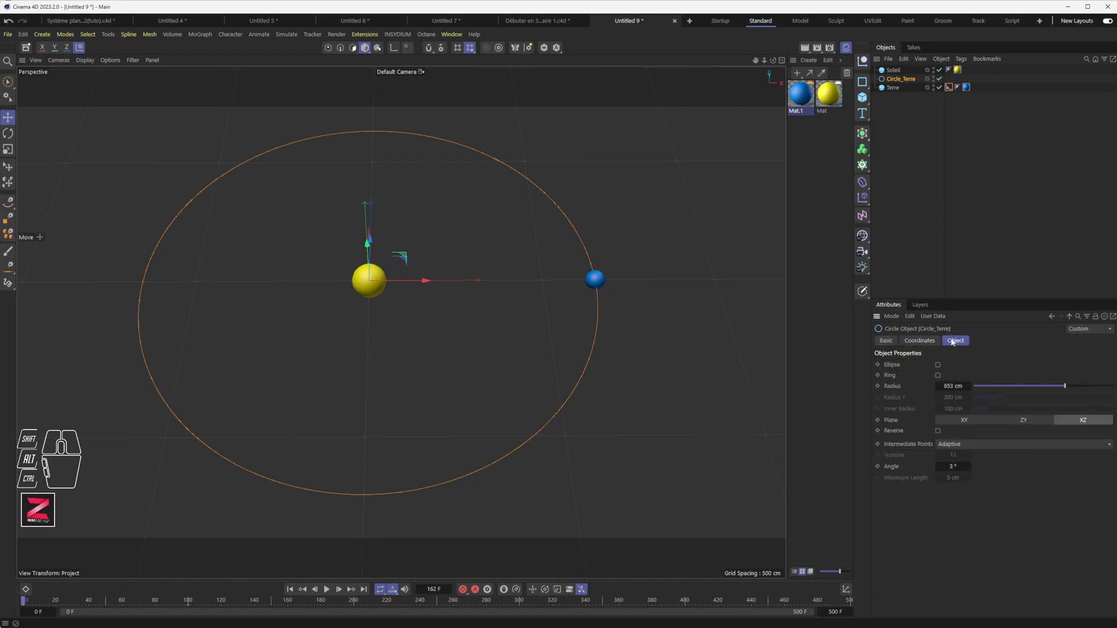
pyautogui.click(953, 386)
pyautogui.write('650')
pyautogui.press('Return')
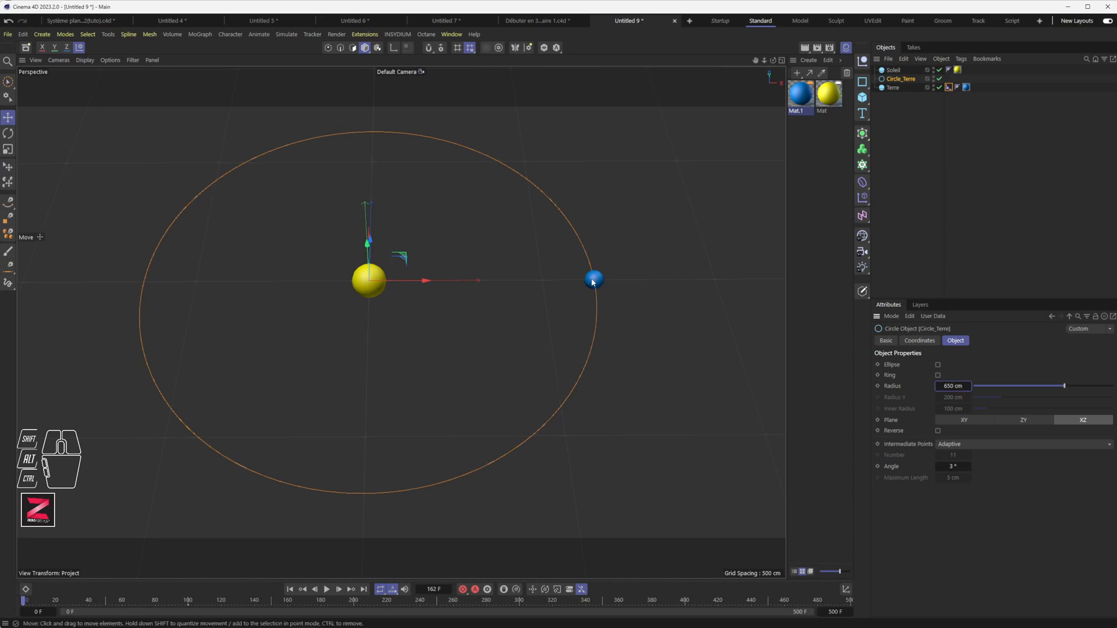
pyautogui.click(913, 114)
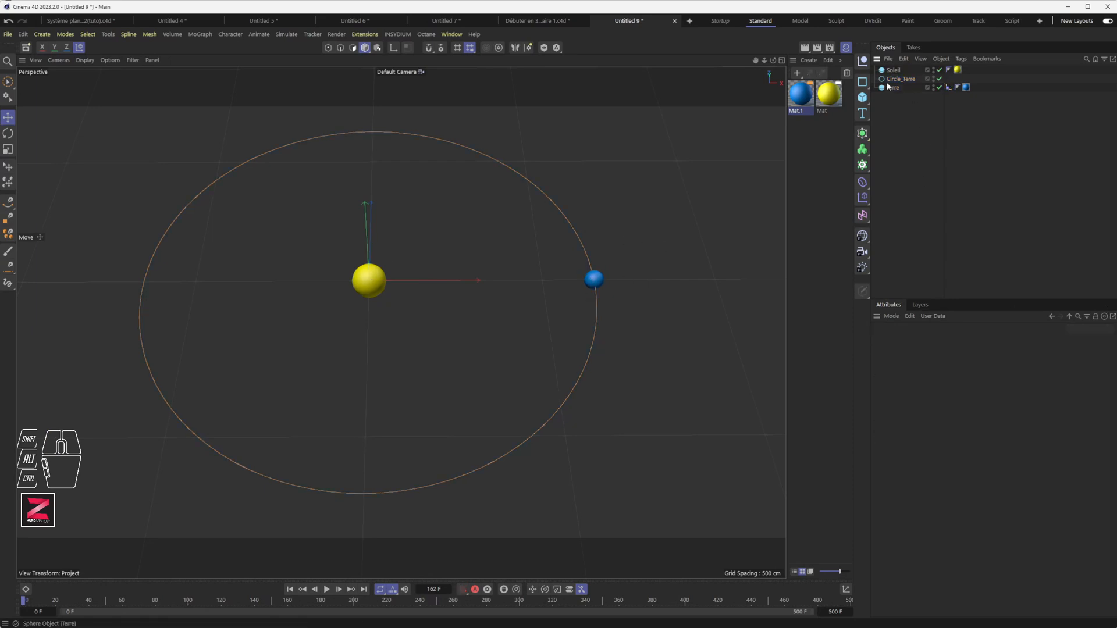
# Add a new sphere and name it Lune.
pyautogui.click(862, 98)
pyautogui.click(954, 142)
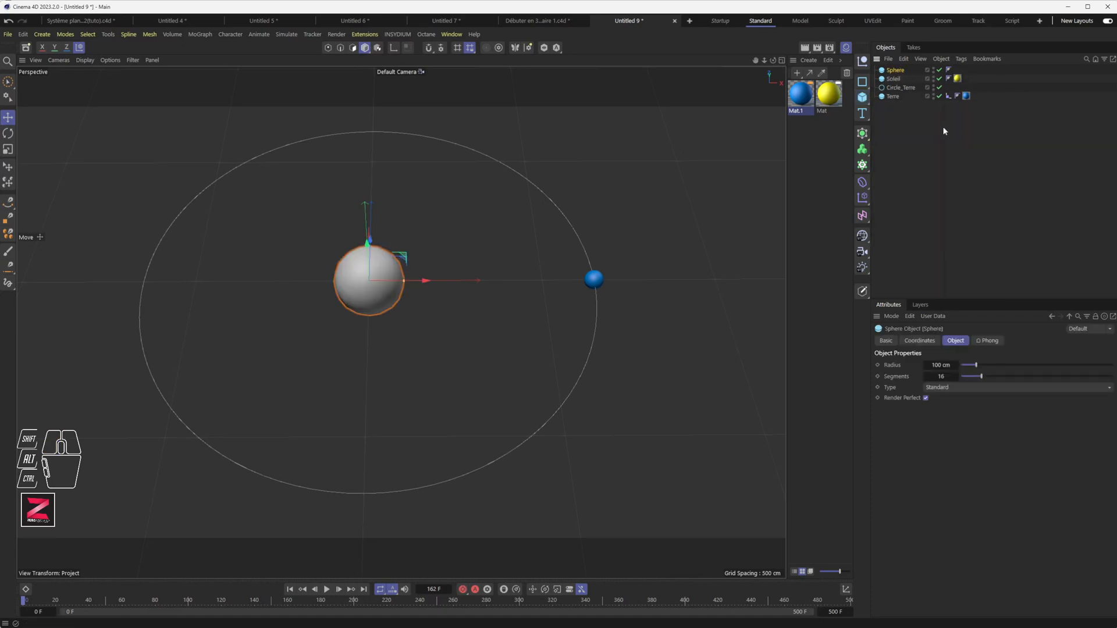
pyautogui.doubleClick(899, 70)
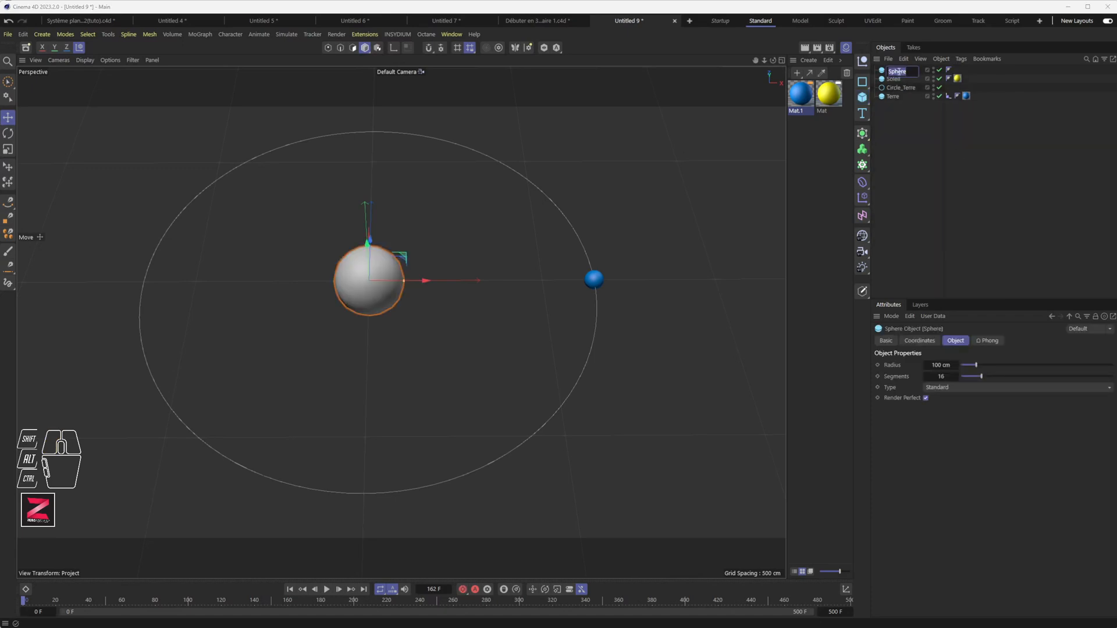
pyautogui.write('Lune')
pyautogui.press('Return')
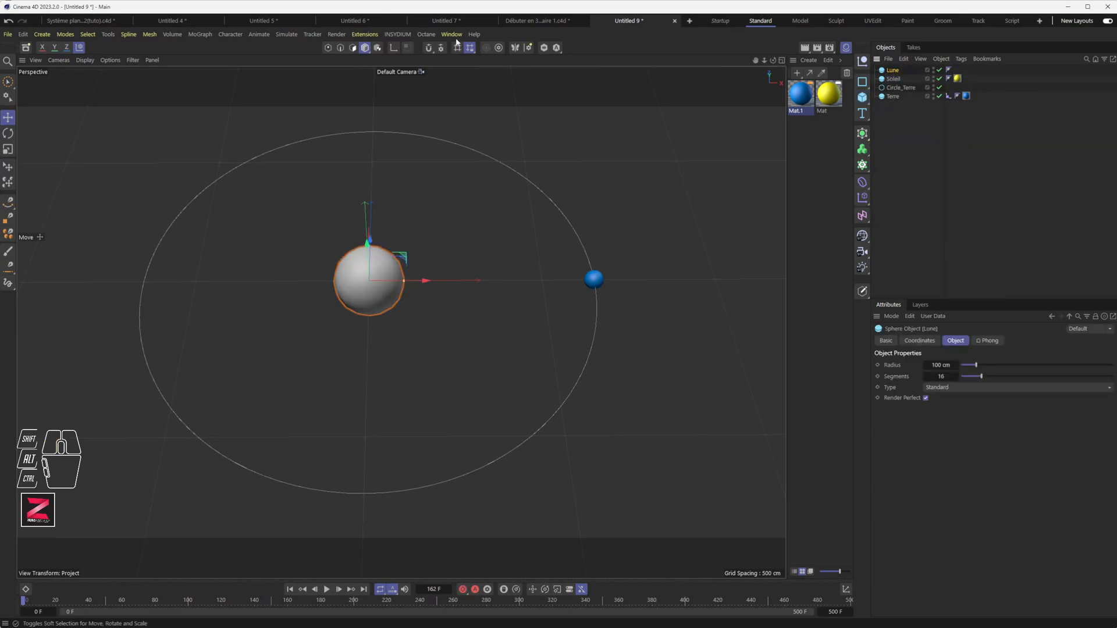
# Give Lune an 8 cm radius and place it right beside Terre.
pyautogui.moveTo(425, 280); pyautogui.dragTo(610, 283)
pyautogui.click(944, 366)
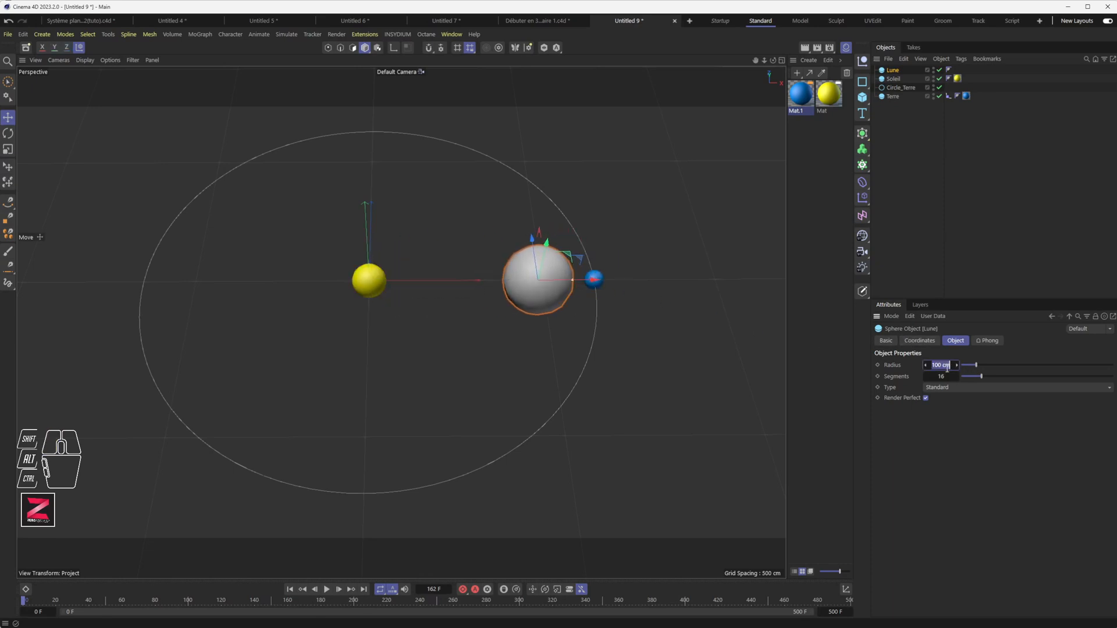
pyautogui.write('8')
pyautogui.press('Return')
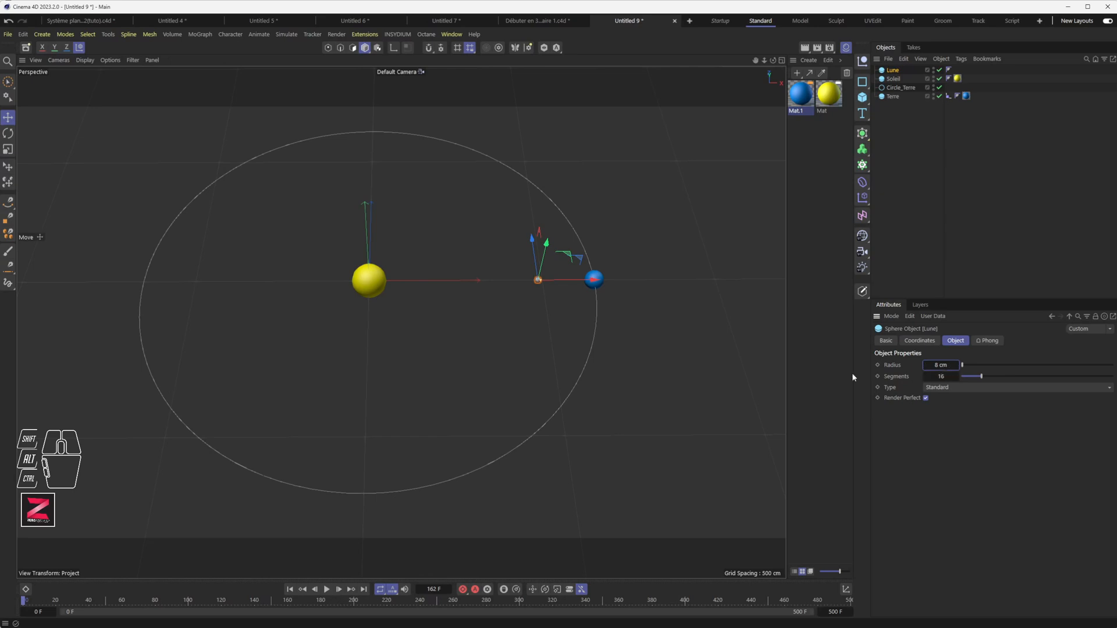
pyautogui.moveTo(569, 279); pyautogui.dragTo(609, 280)
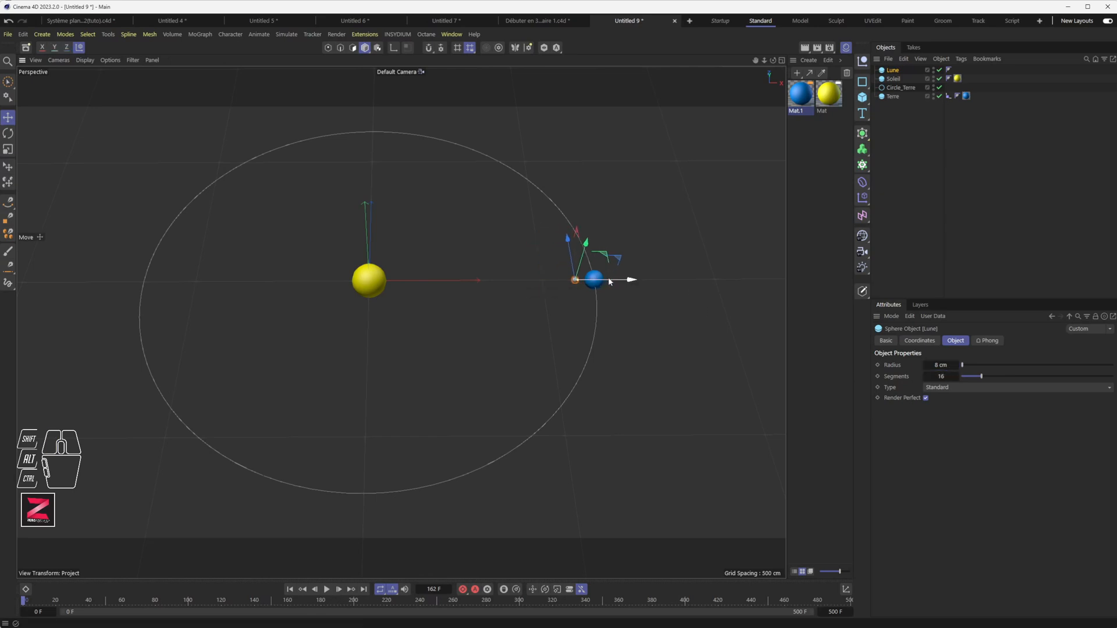
pyautogui.click(904, 152)
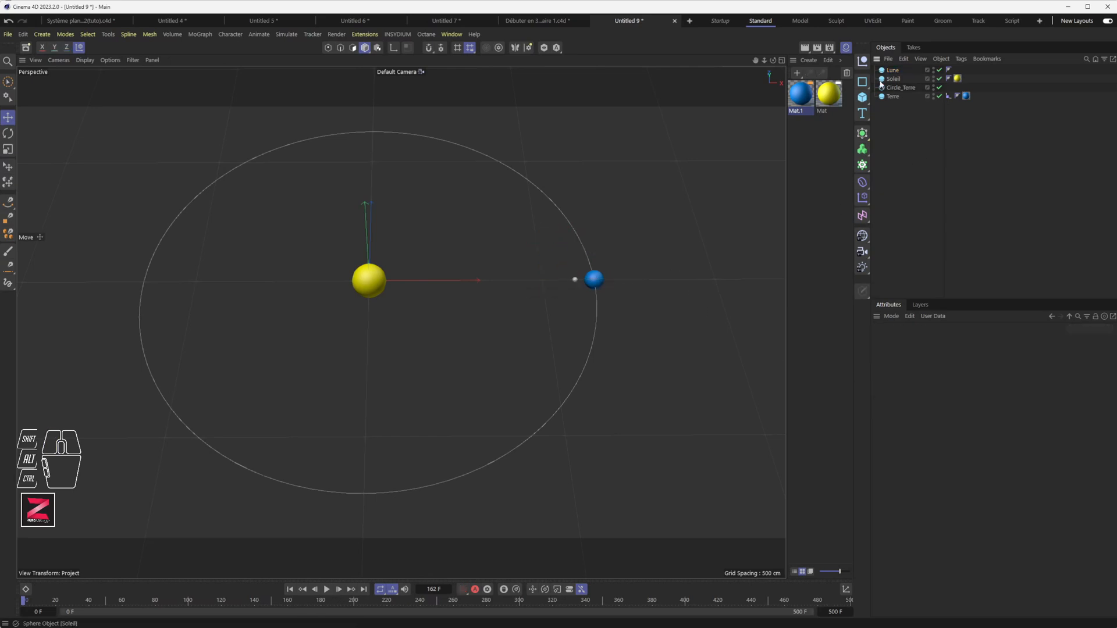
# Add a null named Null_center_lune and nest Lune inside it.
pyautogui.click(862, 60)
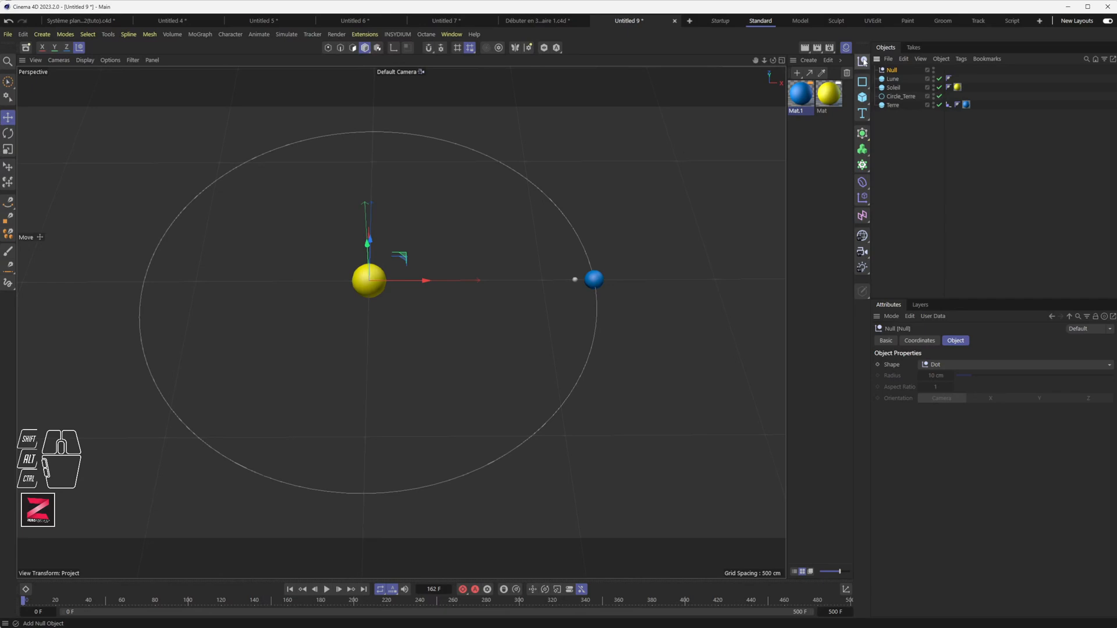
pyautogui.doubleClick(896, 70)
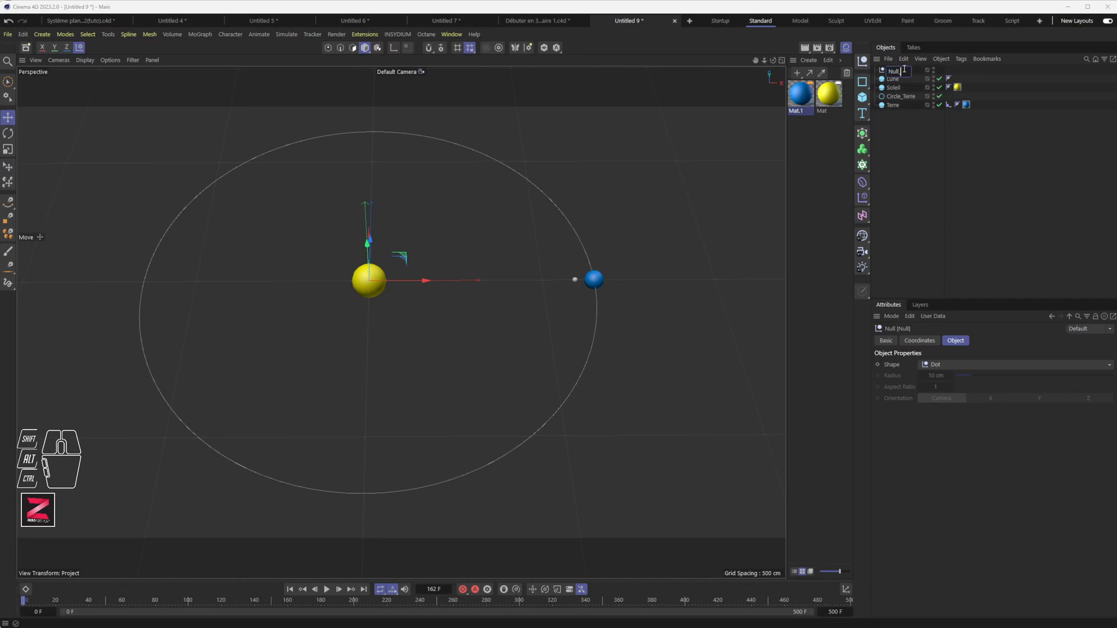
pyautogui.write('Null_center_lune')
pyautogui.press('Return')
pyautogui.moveTo(905, 71); pyautogui.dragTo(903, 111)
pyautogui.moveTo(895, 71); pyautogui.dragTo(900, 142)
# Set Null_center_lune's X position to 650 cm and parent it under Terre.
pyautogui.click(899, 96)
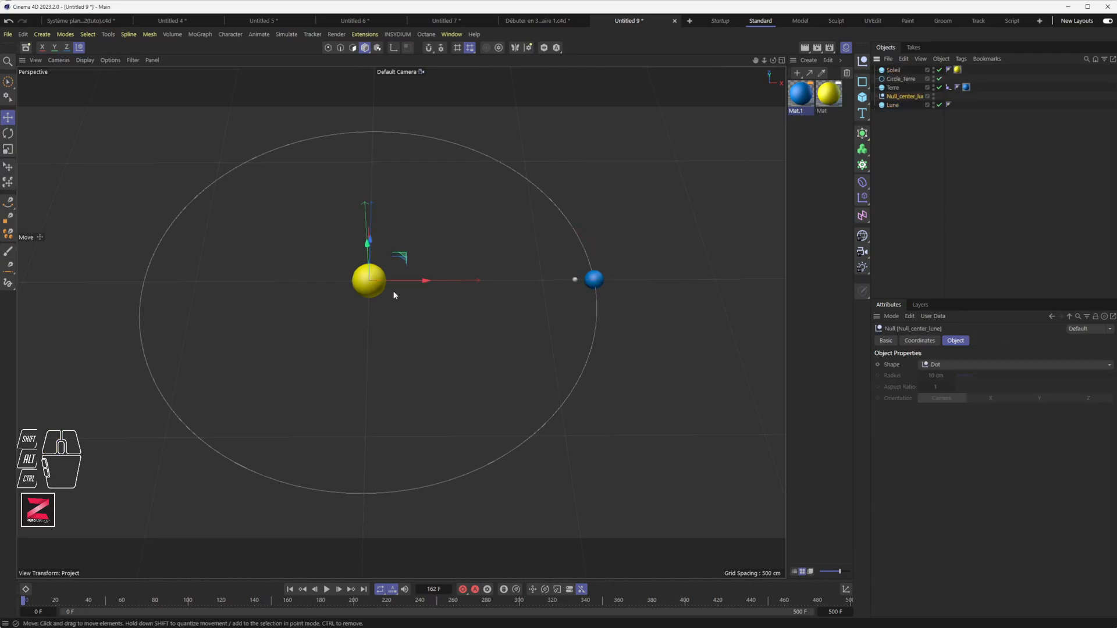
pyautogui.moveTo(400, 281); pyautogui.dragTo(627, 277)
pyautogui.click(919, 341)
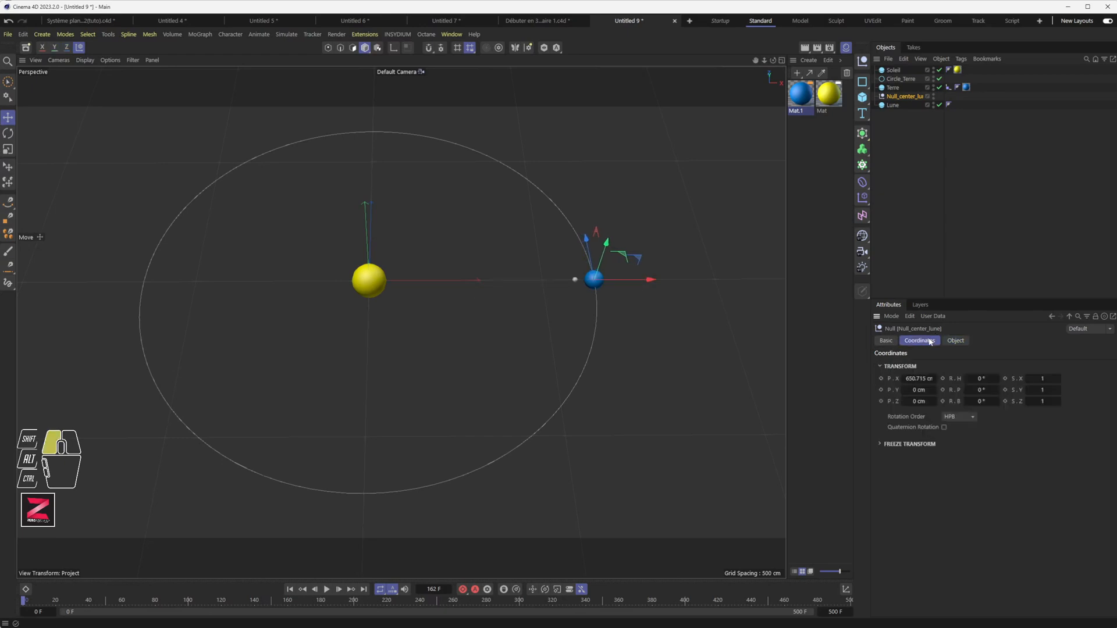
pyautogui.click(919, 379)
pyautogui.write('650')
pyautogui.press('Return')
pyautogui.moveTo(902, 97)
pyautogui.mouseDown()
pyautogui.moveTo(896, 90)
pyautogui.moveTo(897, 104)
pyautogui.moveTo(904, 96)
pyautogui.mouseUp()
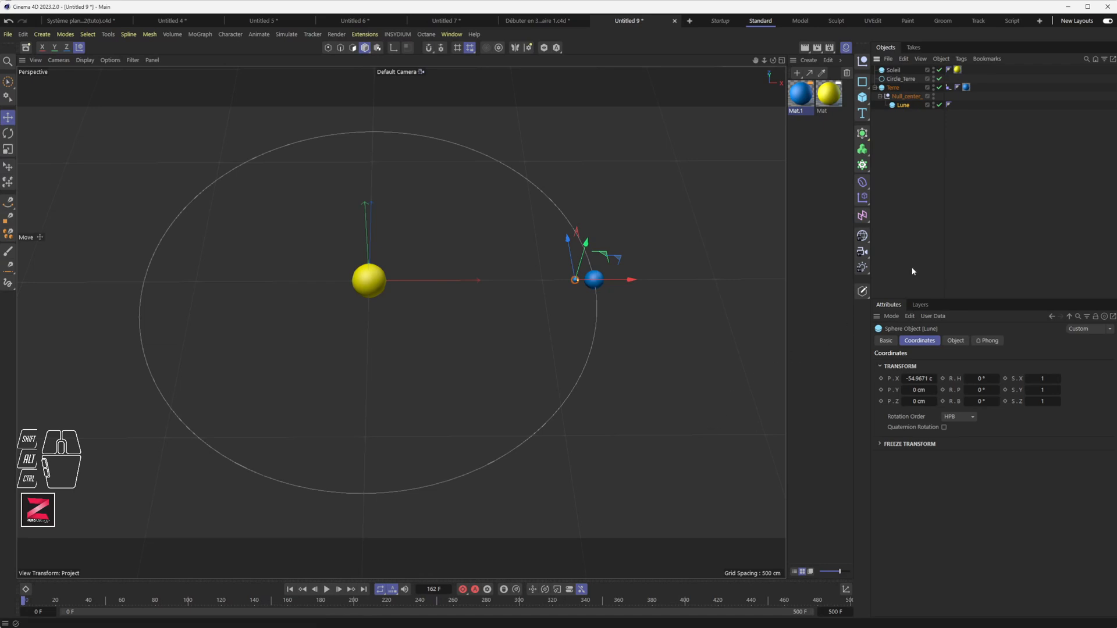
pyautogui.click(904, 98)
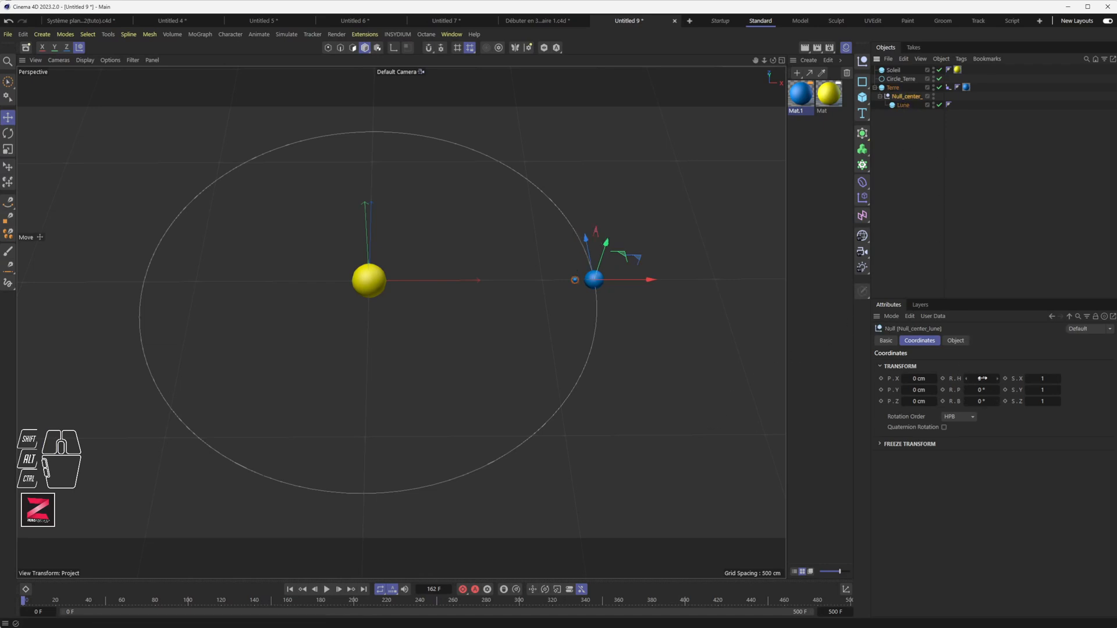
# Keyframe Null_center_lune's heading at 0°, then 360° at frame 50, and play it back.
pyautogui.click(943, 379)
pyautogui.moveTo(87, 604); pyautogui.dragTo(109, 609)
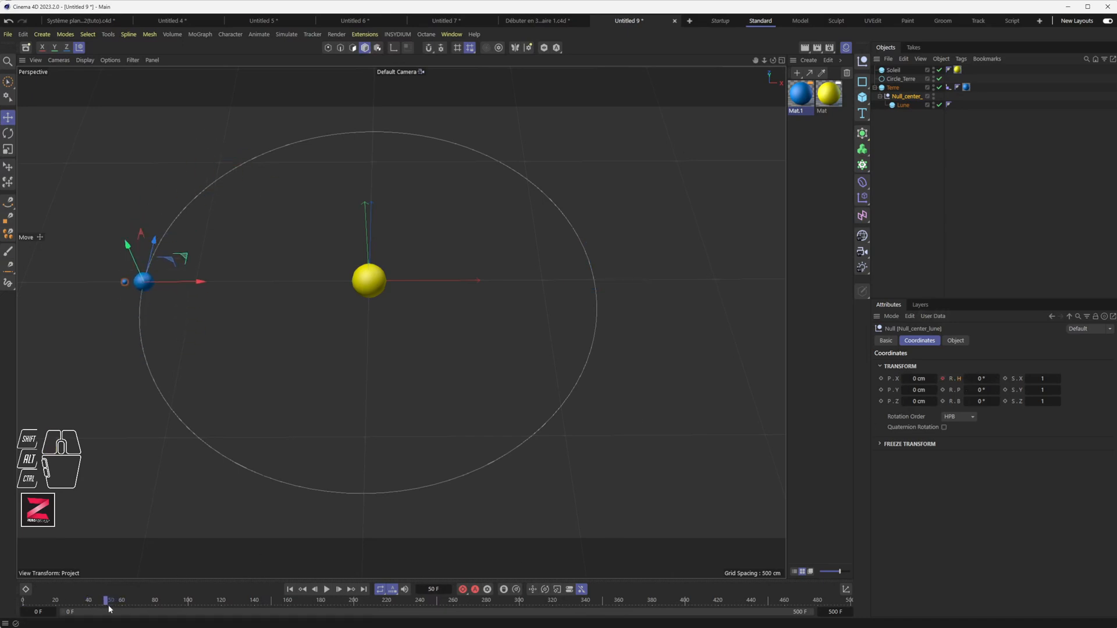
pyautogui.click(983, 379)
pyautogui.click(943, 378)
pyautogui.click(289, 589)
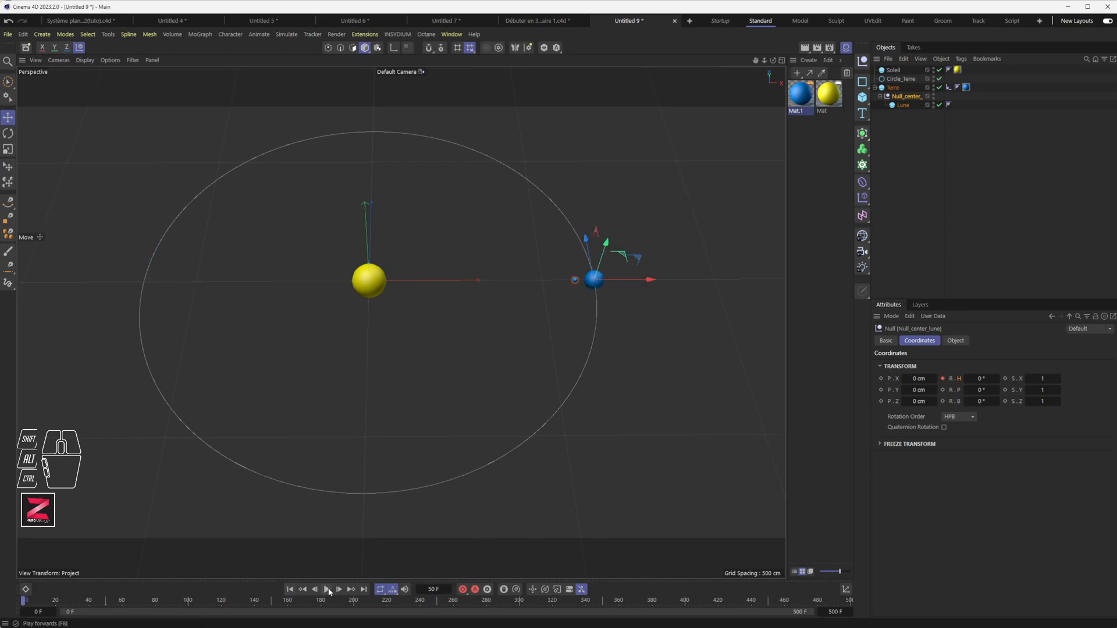
pyautogui.click(328, 590)
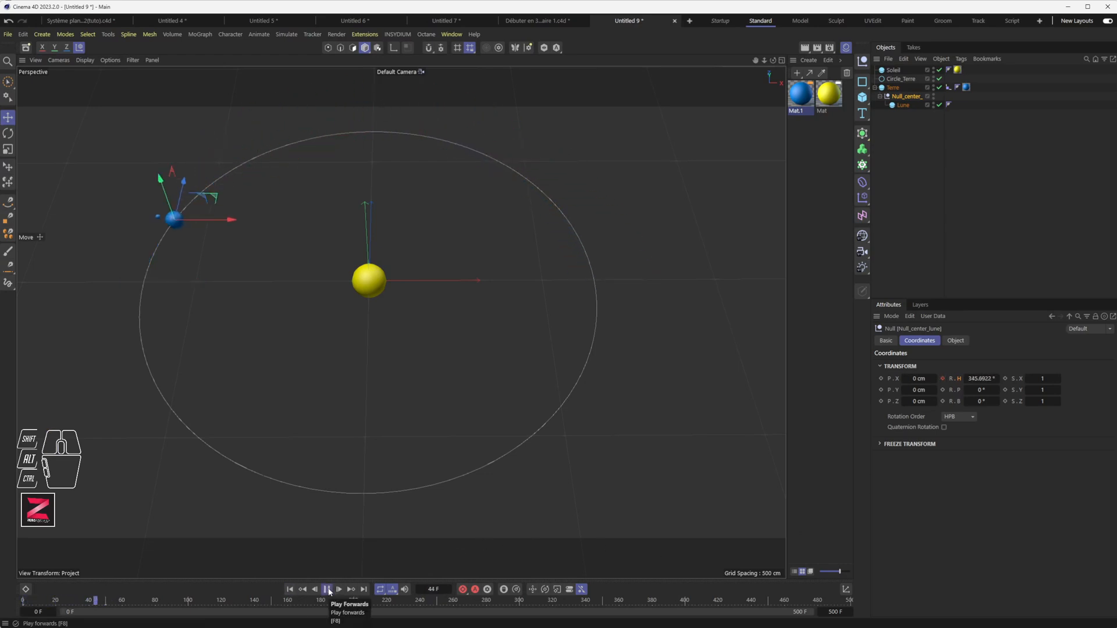
pyautogui.click(328, 590)
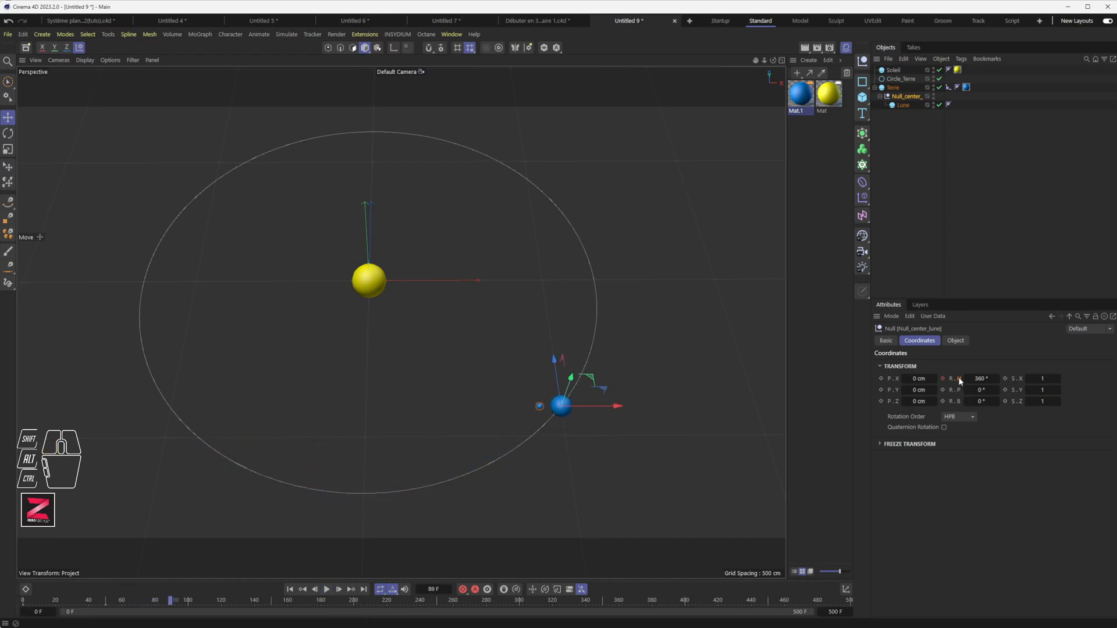
# Show Null_center_lune's Rotation . H curve in the F-Curve timeline.
pyautogui.click(447, 36)
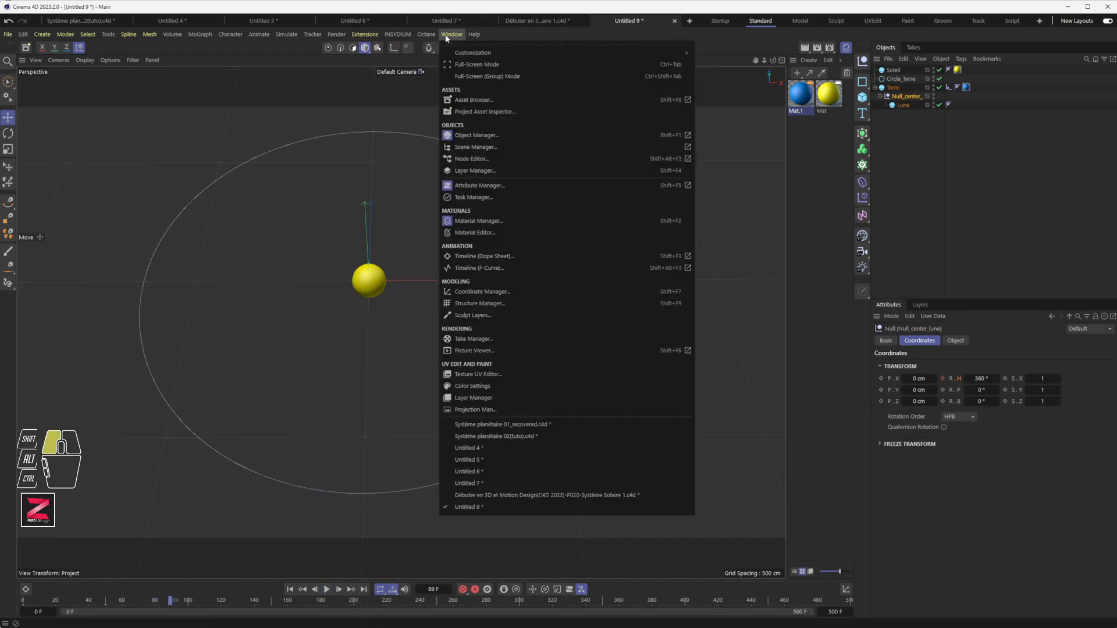
pyautogui.click(489, 271)
pyautogui.click(319, 241)
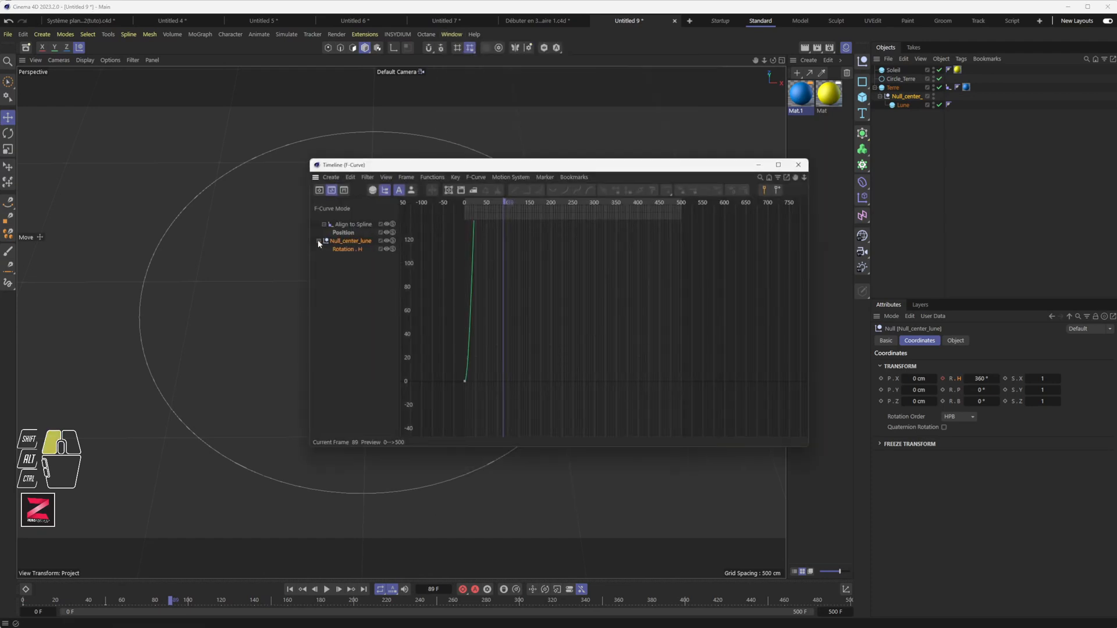
pyautogui.click(349, 249)
pyautogui.keyDown('alt'); pyautogui.moveTo(516, 287); pyautogui.dragTo(510, 197, button='right'); pyautogui.keyUp('alt')
pyautogui.keyDown('alt'); pyautogui.moveTo(510, 196); pyautogui.dragTo(546, 239, button='middle'); pyautogui.keyUp('alt')
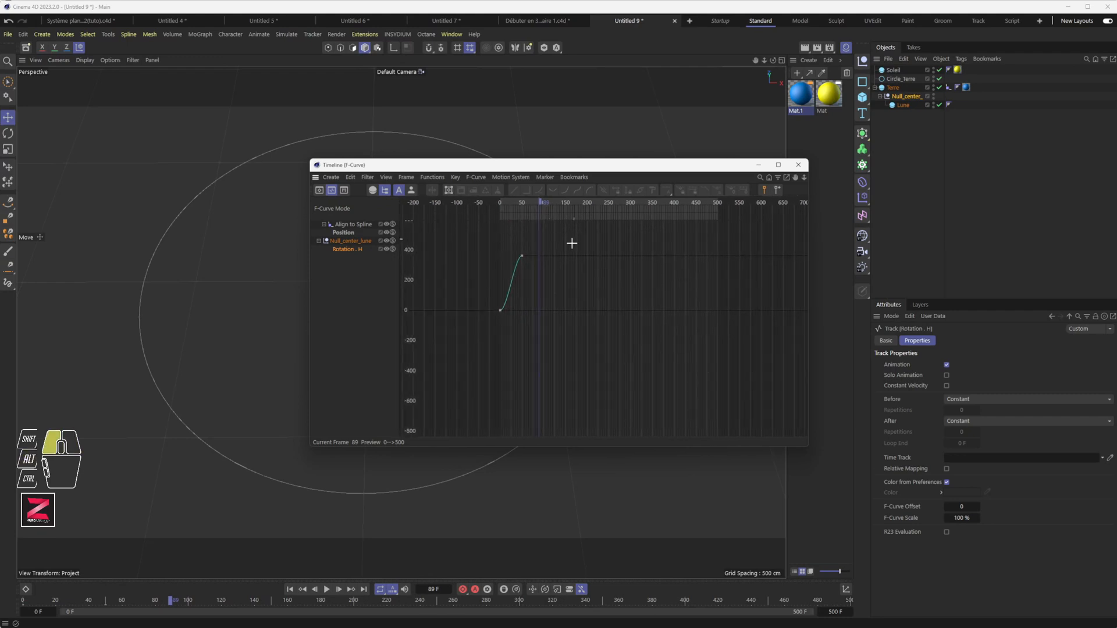
# Make both rotation keys linear with Repeat After, then close the F-Curve window.
pyautogui.moveTo(575, 239); pyautogui.dragTo(479, 339)
pyautogui.click(514, 192)
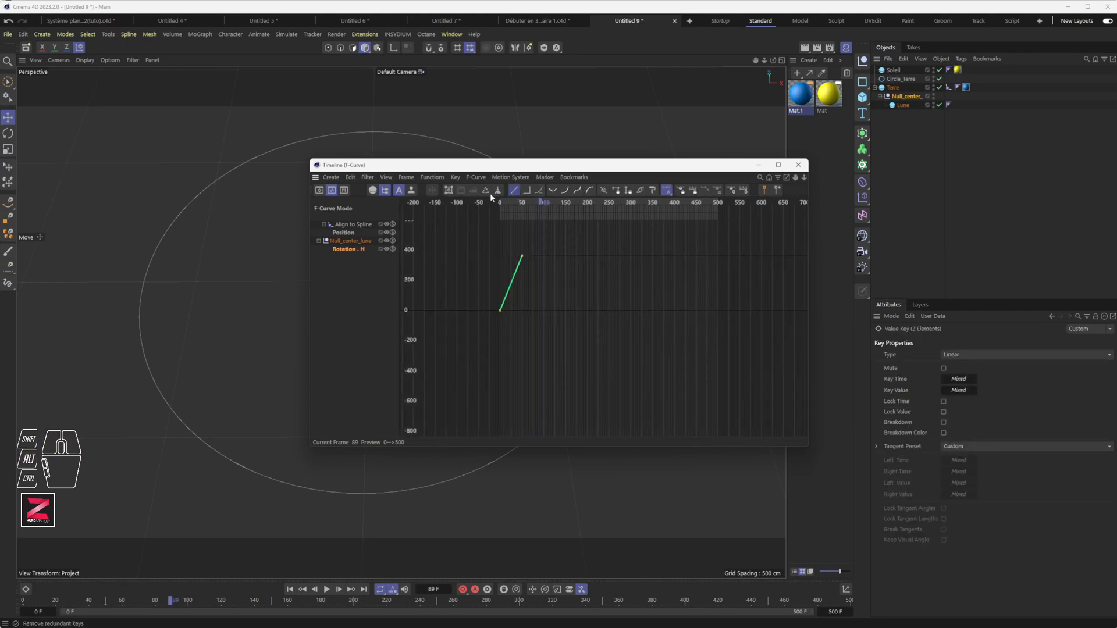
pyautogui.moveTo(432, 177); pyautogui.dragTo(447, 208)
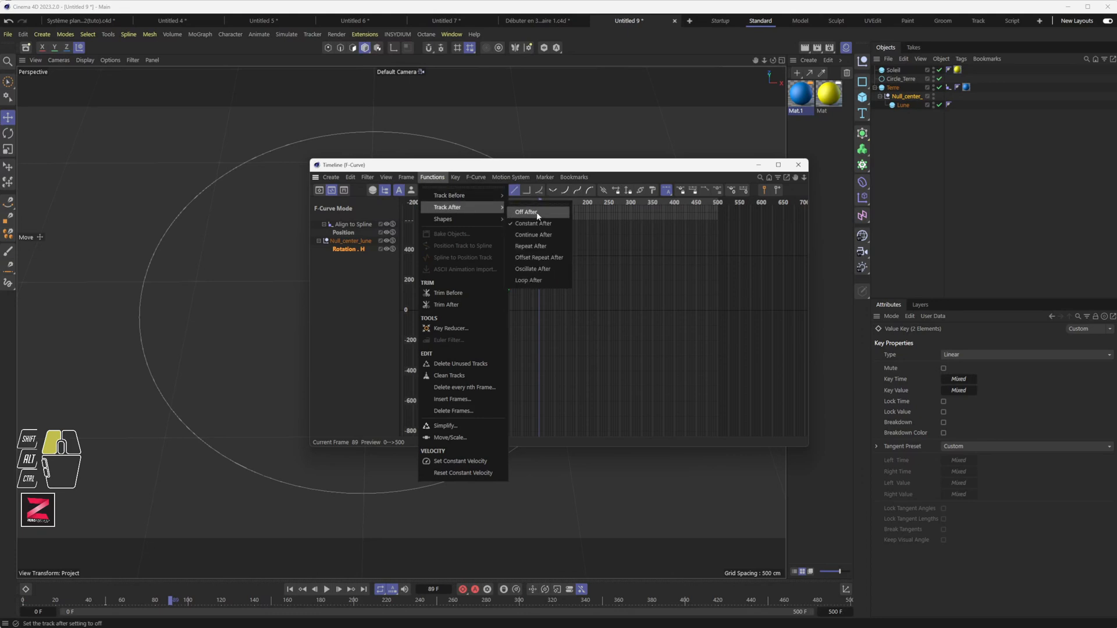
pyautogui.click(548, 246)
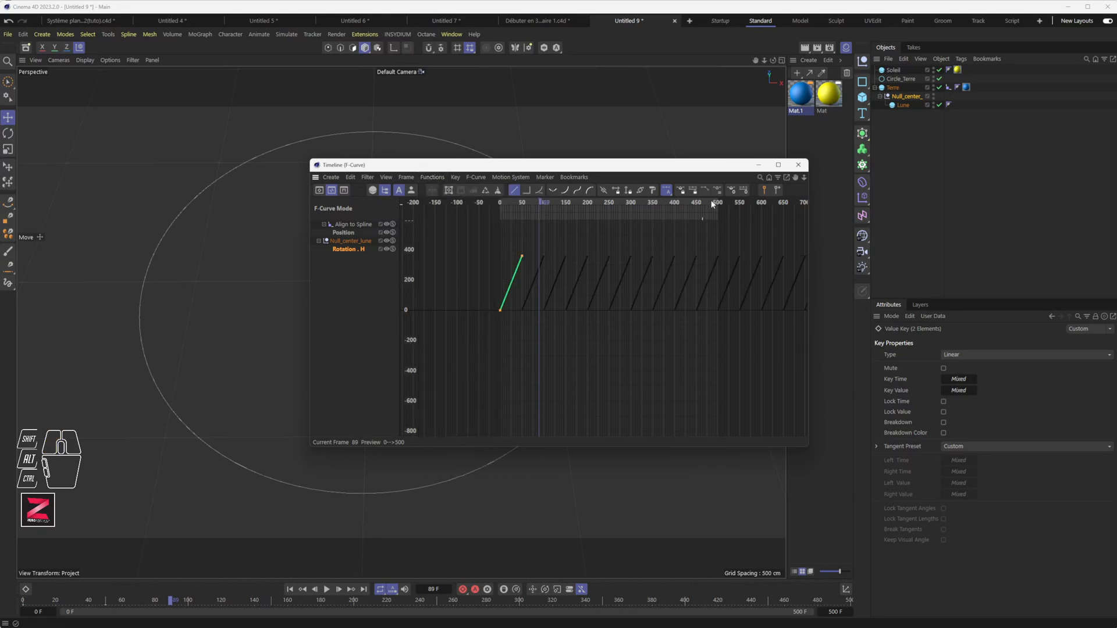
pyautogui.click(798, 165)
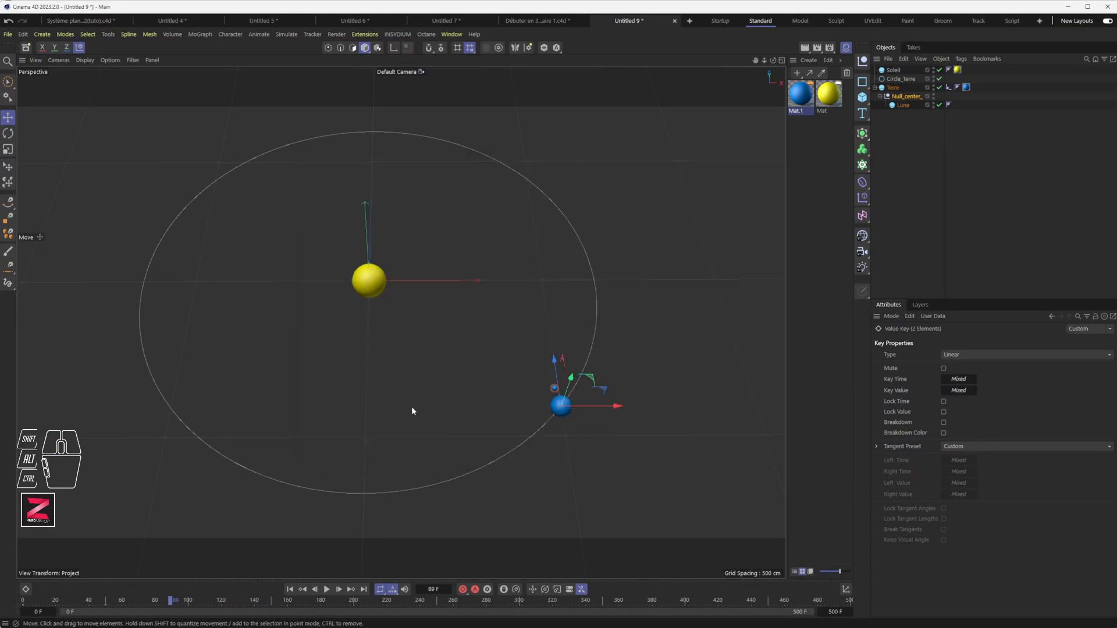
# Duplicate the Earth material as Mat.2 and make it near-white with hue 0°.
pyautogui.click(289, 589)
pyautogui.click(326, 590)
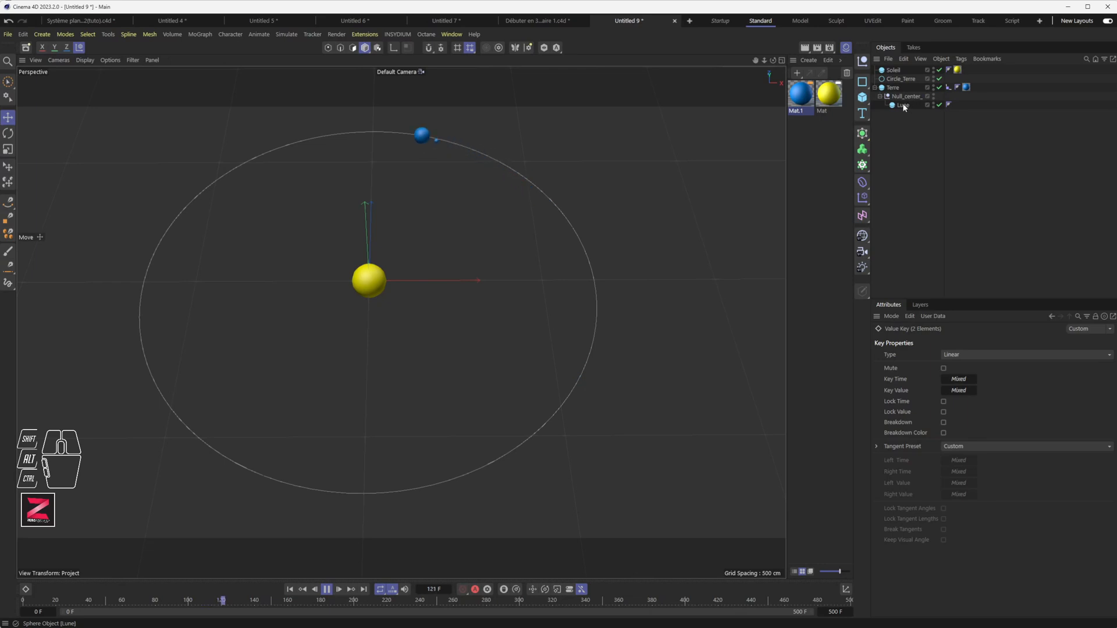
pyautogui.keyDown('ctrl'); pyautogui.moveTo(813, 97); pyautogui.dragTo(816, 137); pyautogui.keyUp('ctrl')
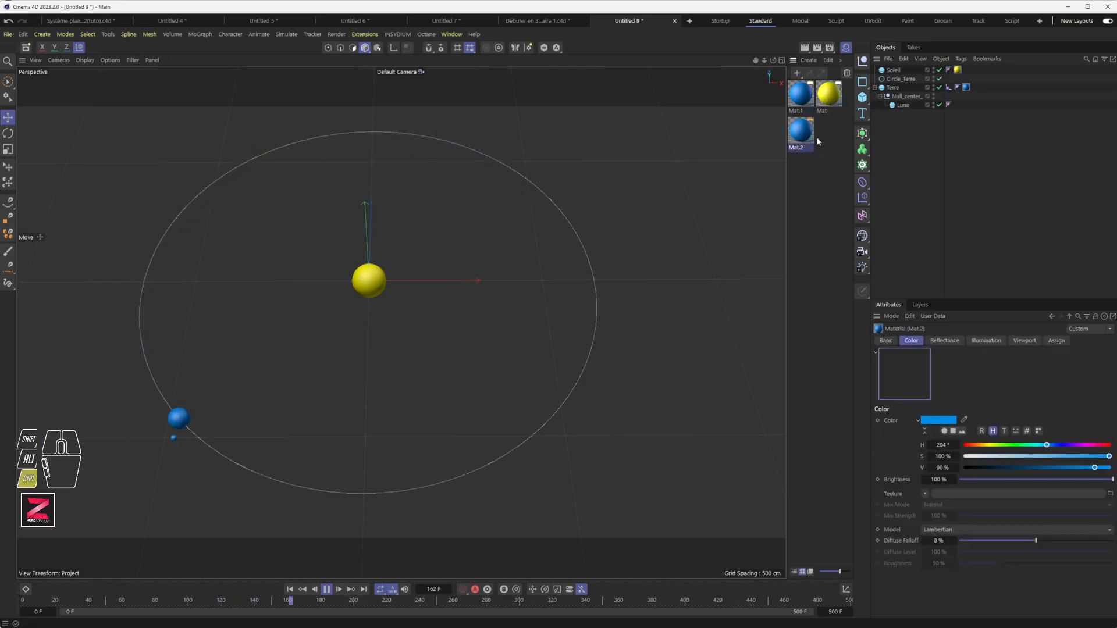
pyautogui.moveTo(977, 459); pyautogui.dragTo(961, 457)
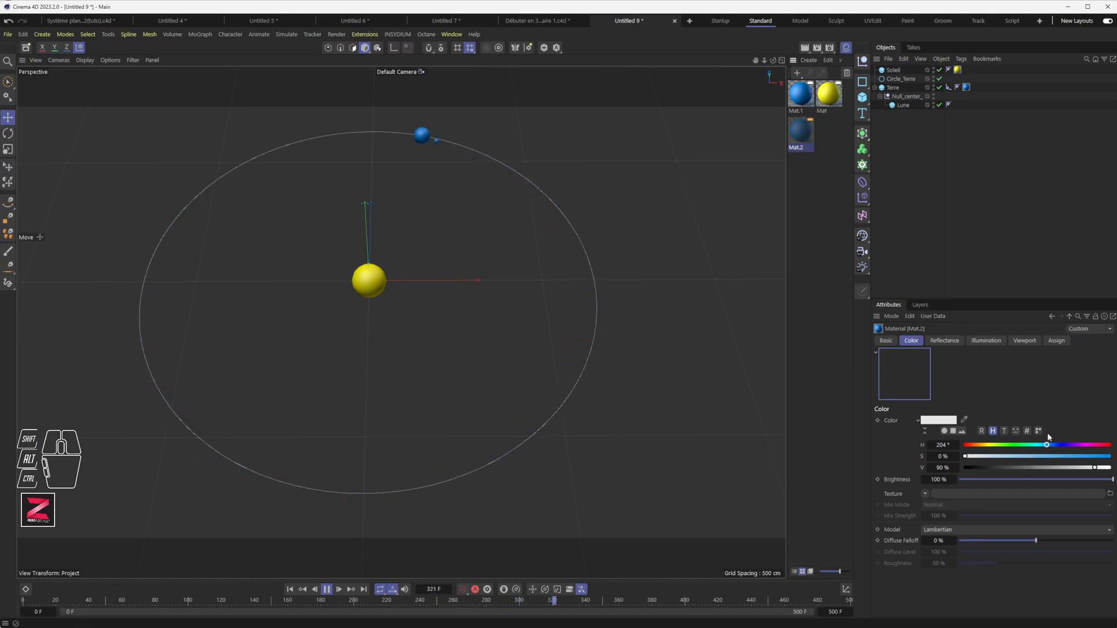
pyautogui.moveTo(966, 457)
pyautogui.mouseDown()
pyautogui.moveTo(982, 459)
pyautogui.moveTo(968, 458)
pyautogui.mouseUp()
pyautogui.moveTo(1095, 468); pyautogui.dragTo(1112, 468)
pyautogui.moveTo(1047, 443); pyautogui.dragTo(963, 446)
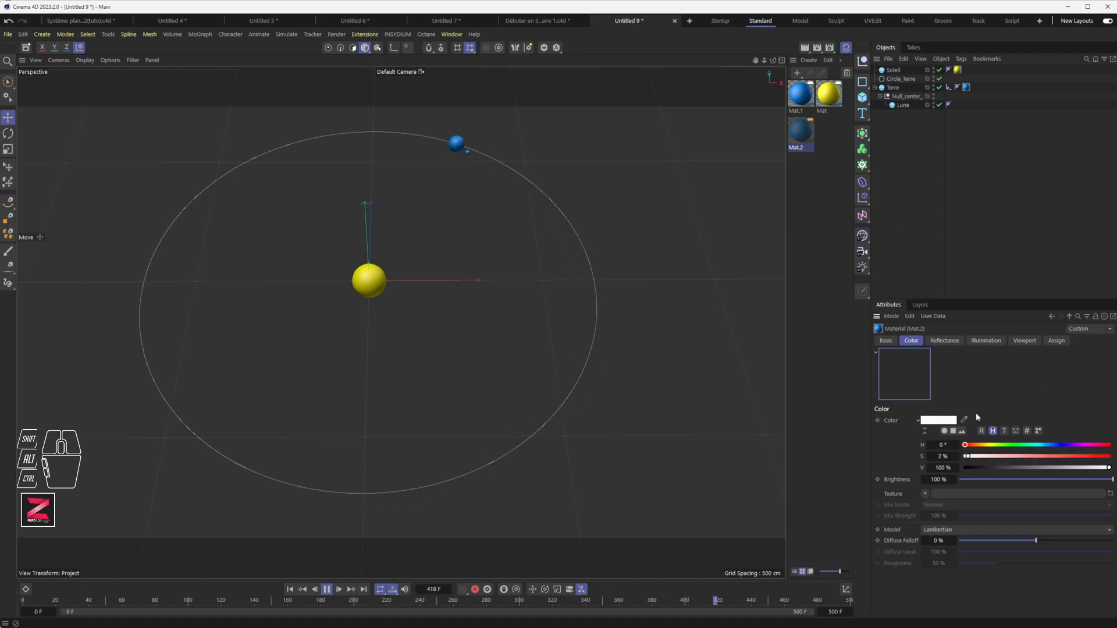
# Apply Mat.2 to Lune and replay the animation from the start.
pyautogui.click(327, 590)
pyautogui.click(809, 132)
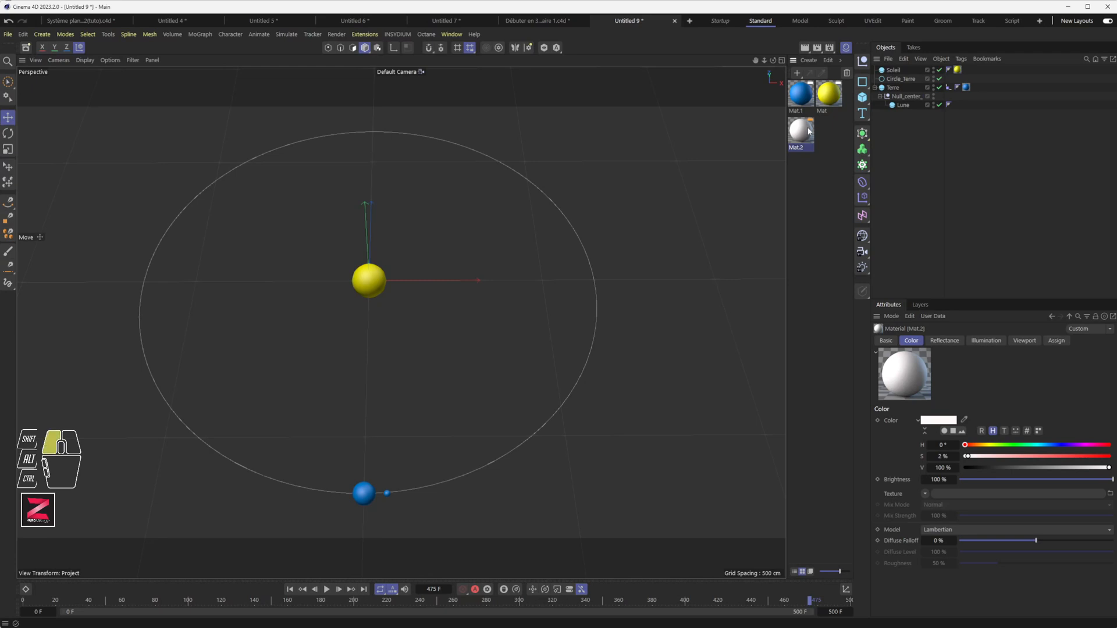
pyautogui.moveTo(899, 107); pyautogui.dragTo(901, 105)
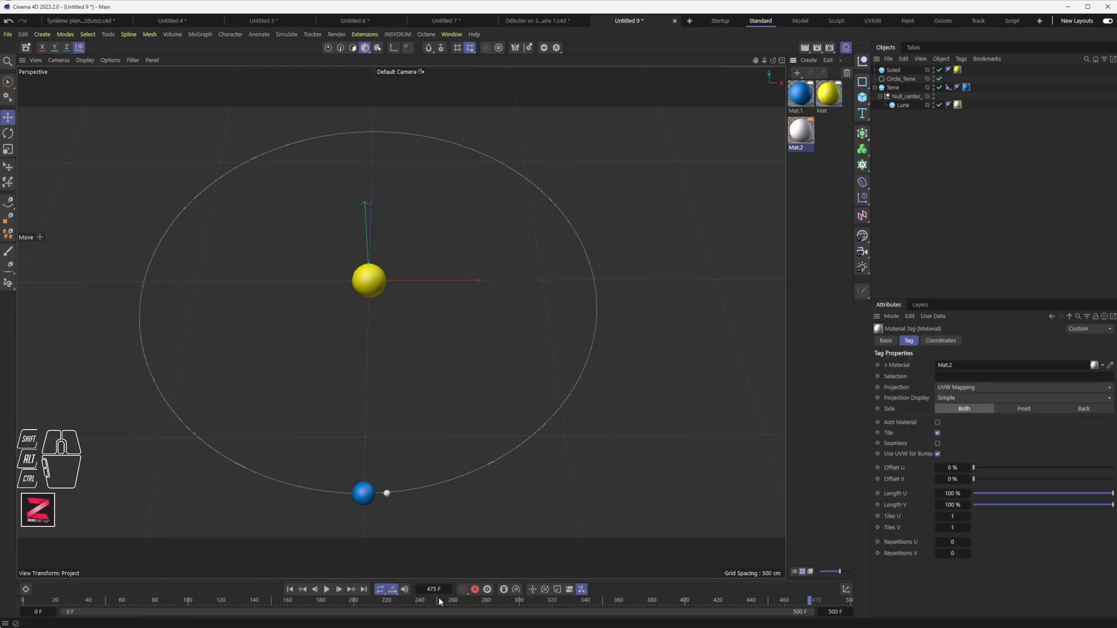
pyautogui.click(289, 589)
pyautogui.click(327, 589)
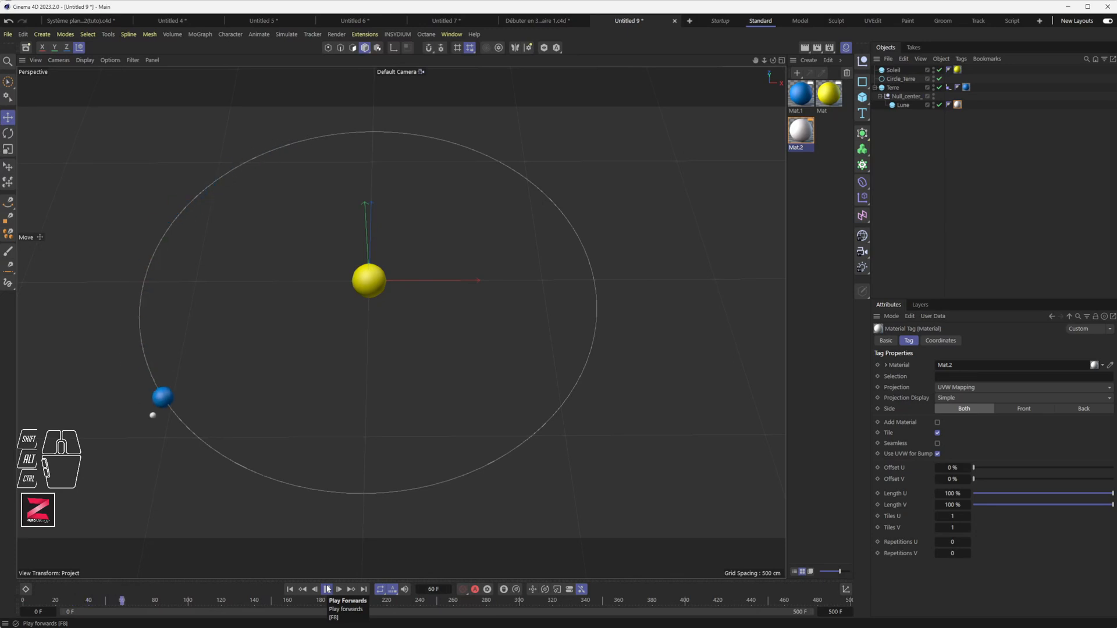
# Move Null_center_lune's 360° rotation key from frame 50 to frame 25.
pyautogui.click(327, 590)
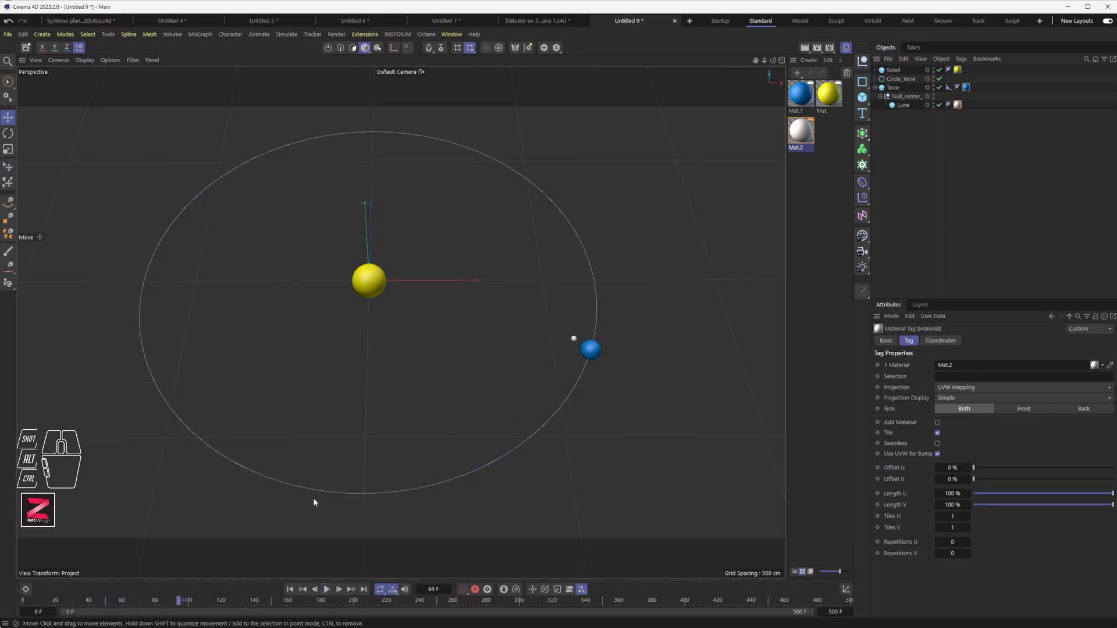
pyautogui.click(910, 97)
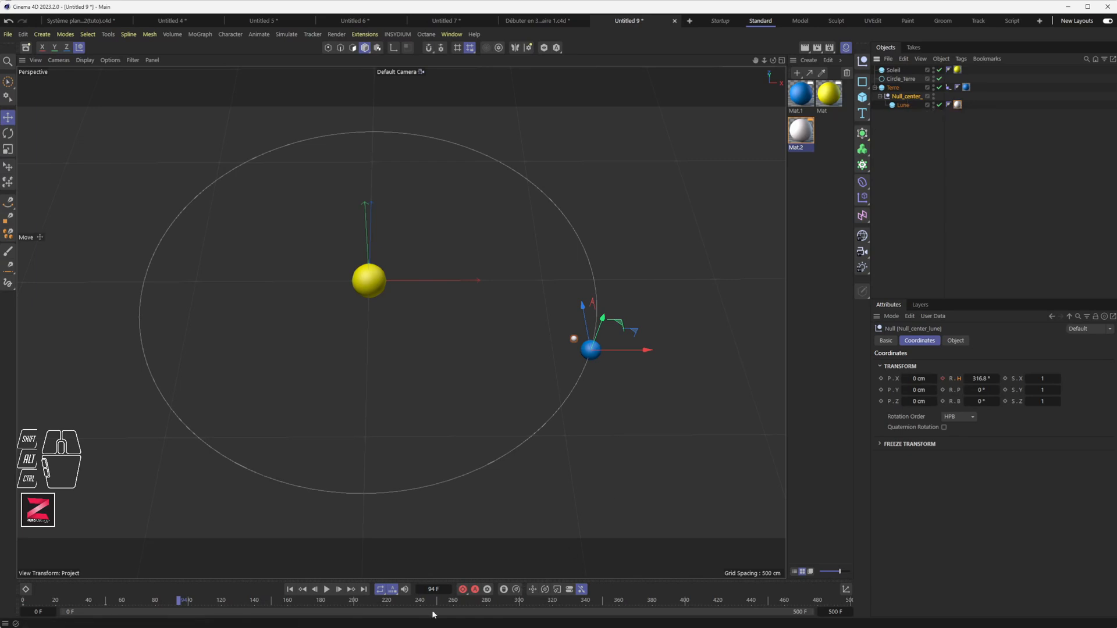
pyautogui.click(303, 590)
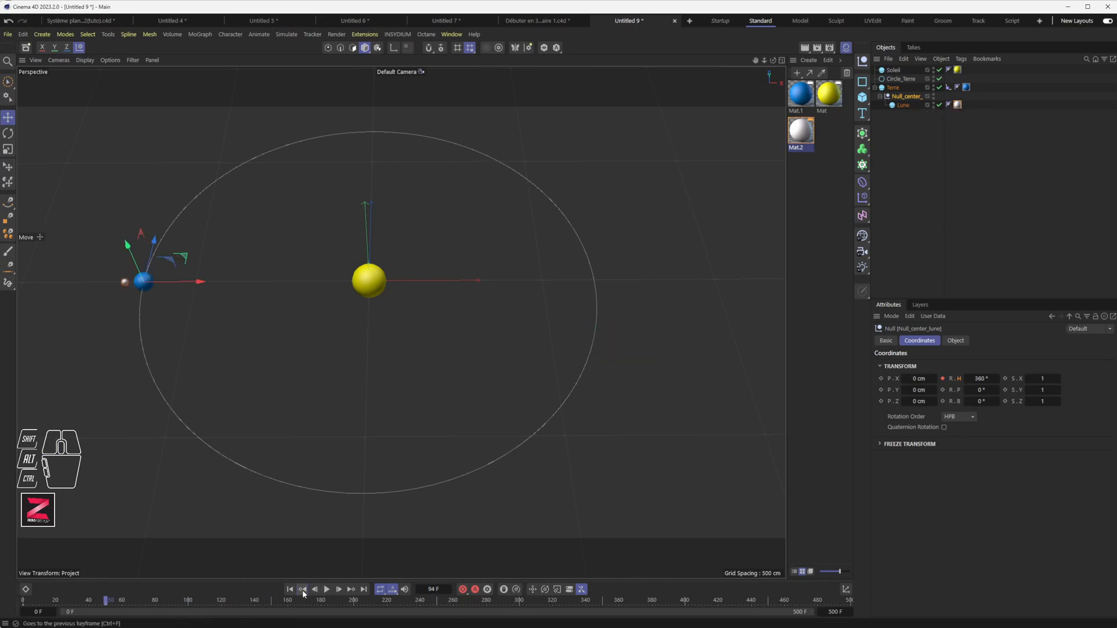
pyautogui.click(107, 609)
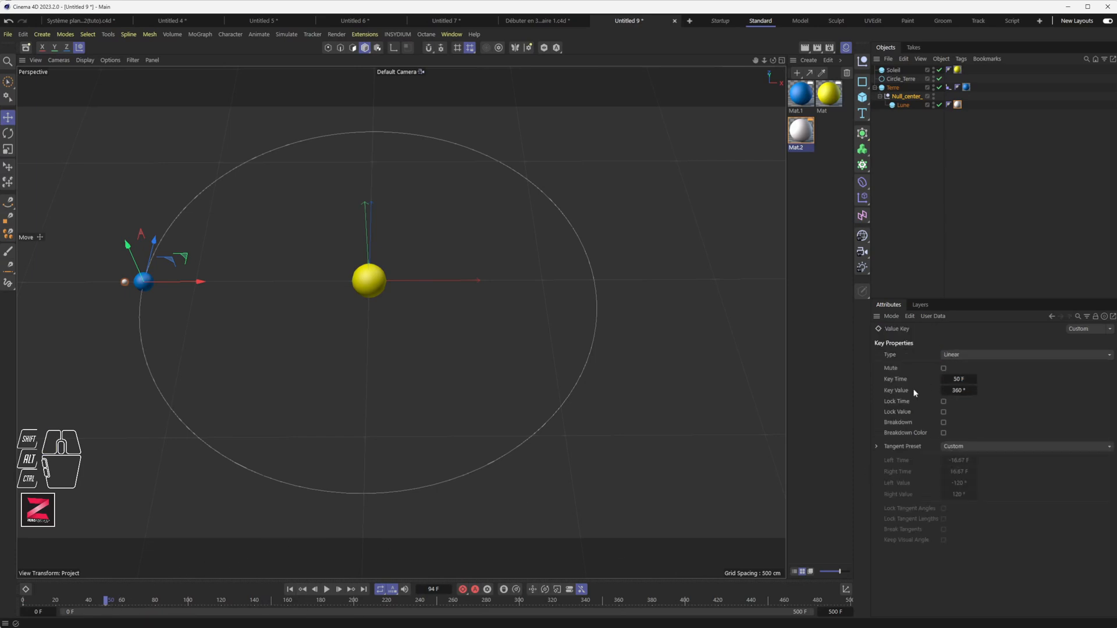
pyautogui.click(966, 379)
# Replay the animation from the start to check the faster moon.
pyautogui.click(289, 590)
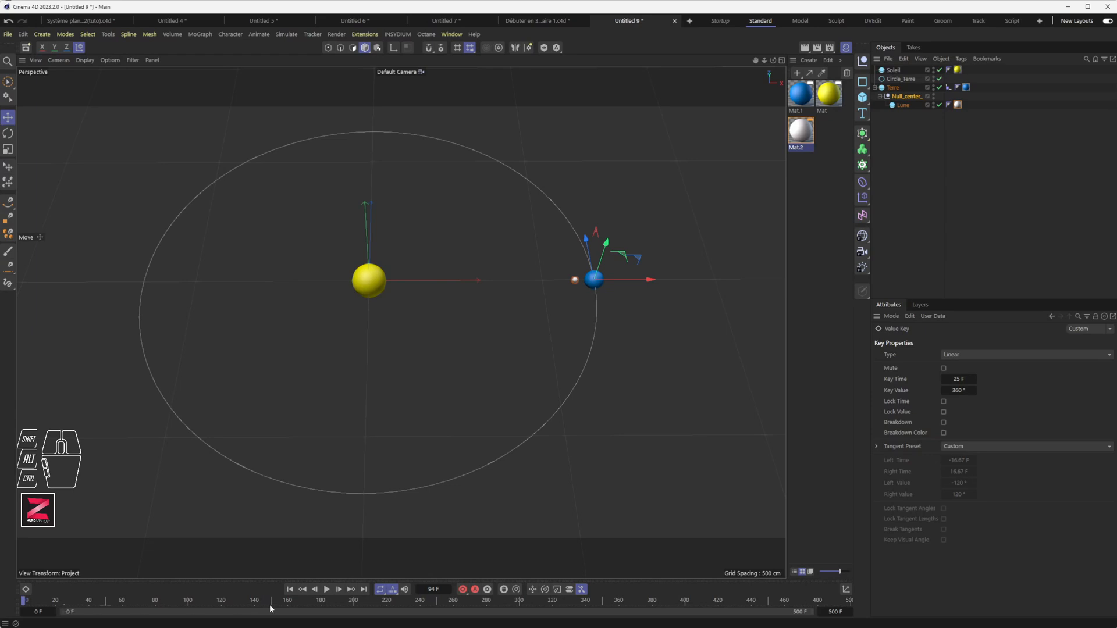
pyautogui.click(326, 590)
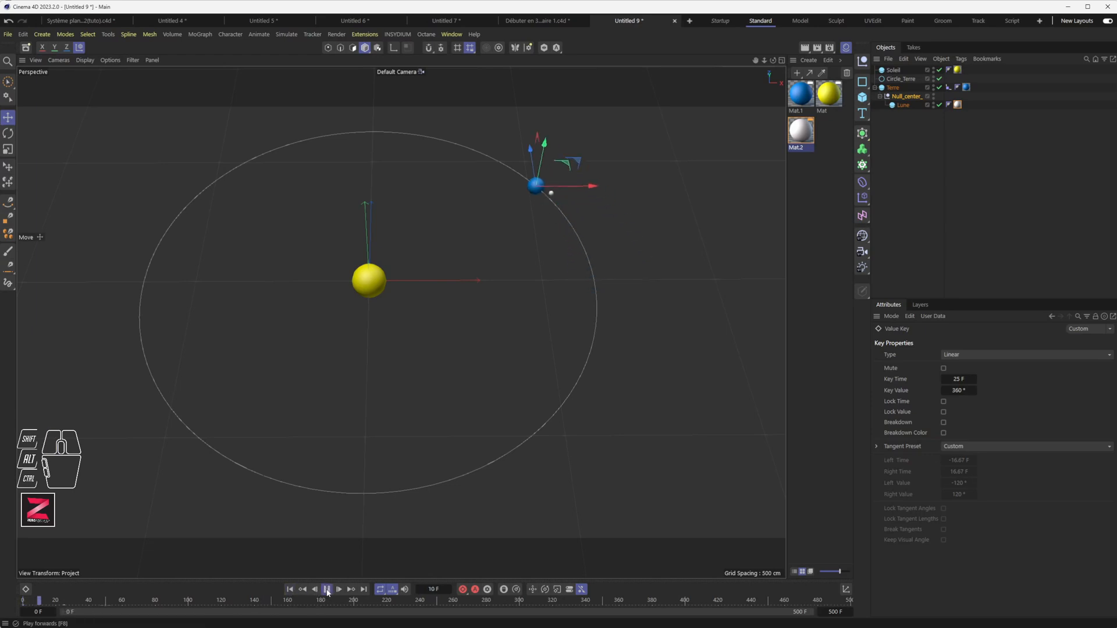
pyautogui.click(609, 383)
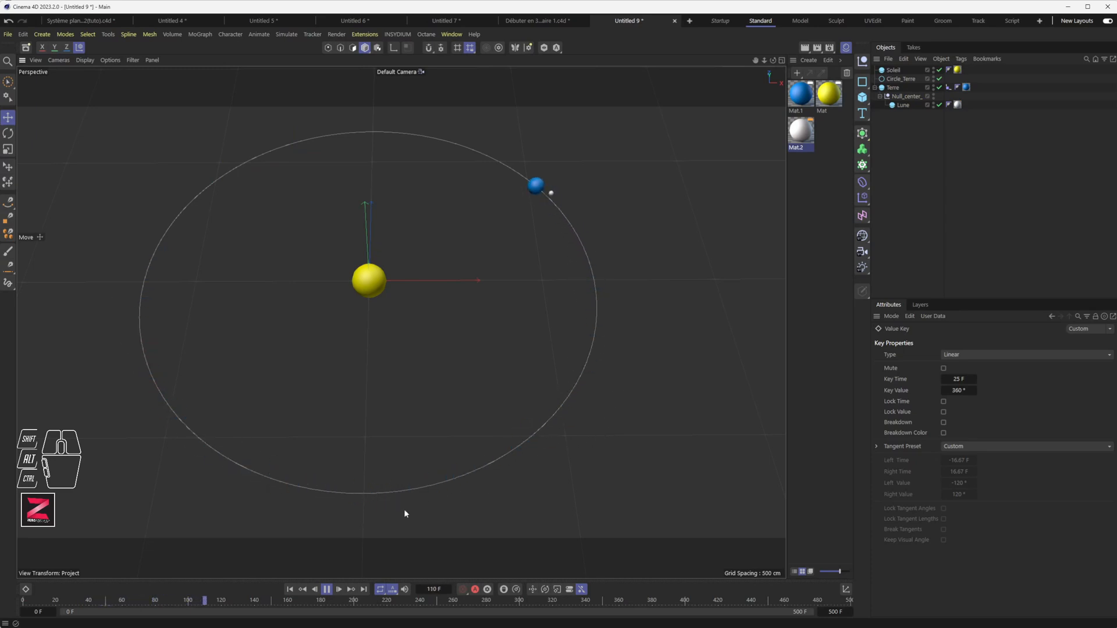
pyautogui.click(327, 590)
# Add a MoGraph Tracer and link Terre and Lune in its Trace Link list.
pyautogui.click(192, 34)
pyautogui.click(212, 135)
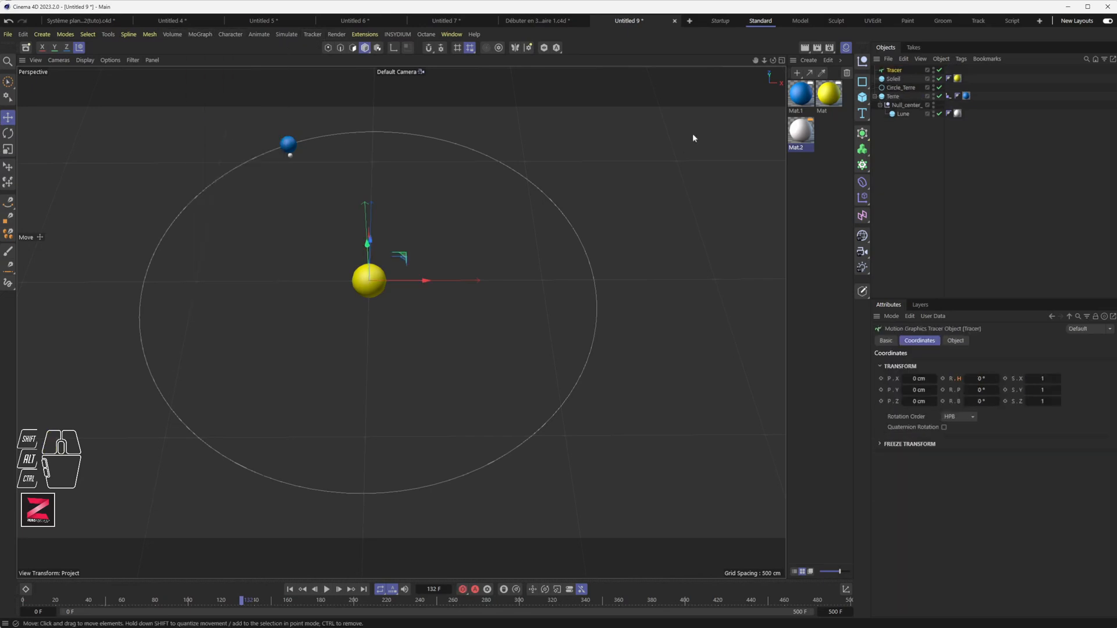
pyautogui.click(894, 71)
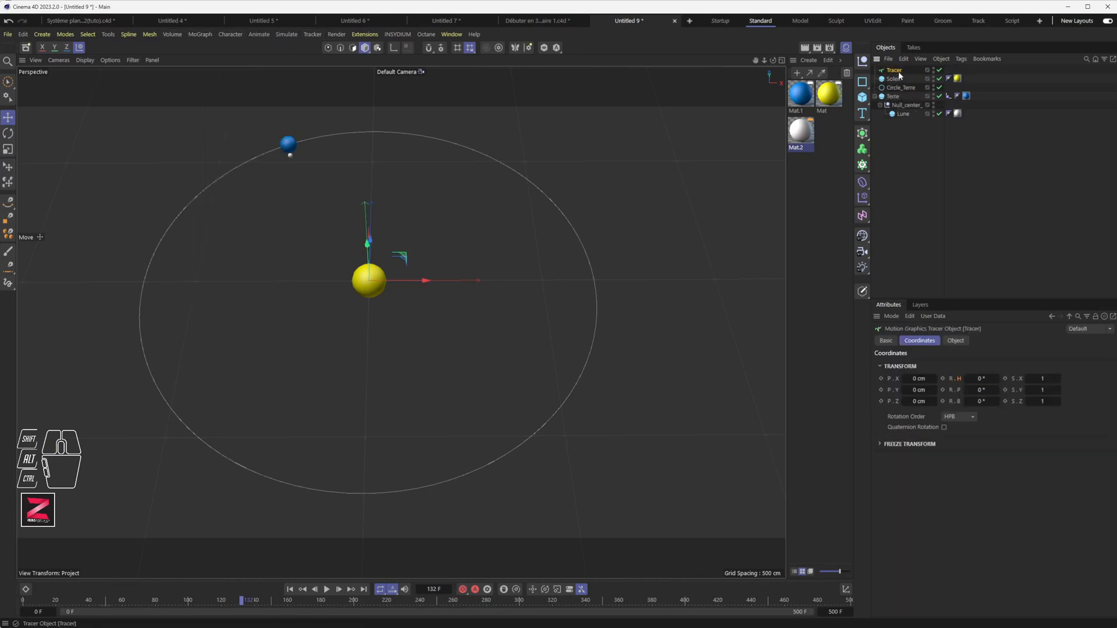
pyautogui.click(955, 341)
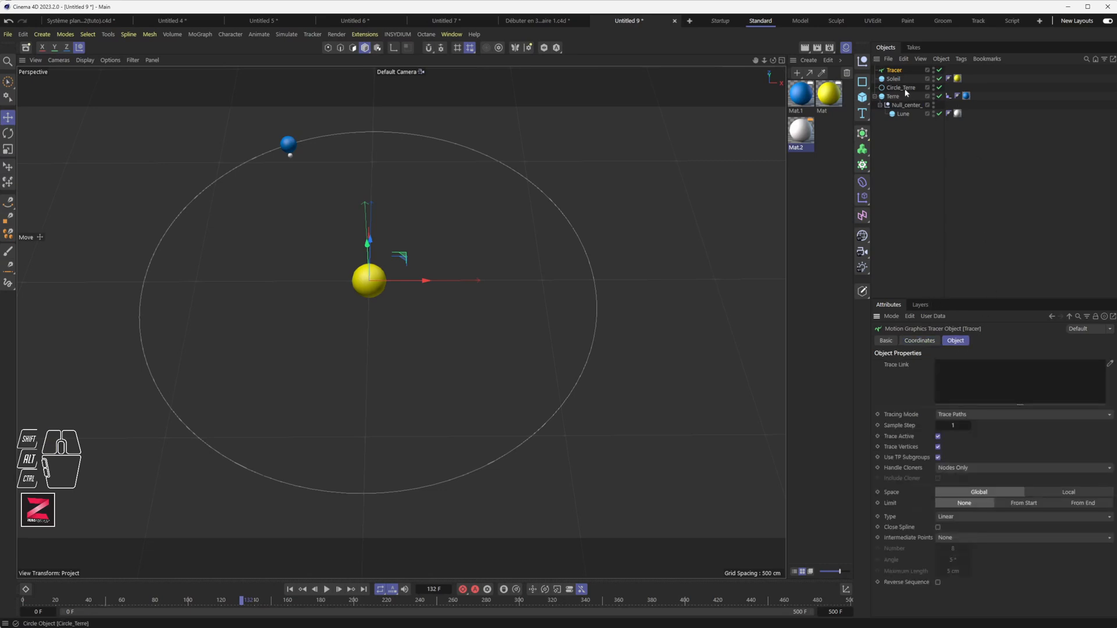
pyautogui.moveTo(893, 96); pyautogui.dragTo(1000, 232)
pyautogui.moveTo(998, 381); pyautogui.dragTo(999, 382)
pyautogui.moveTo(901, 113)
pyautogui.mouseDown()
pyautogui.moveTo(1010, 376)
pyautogui.moveTo(997, 387)
pyautogui.mouseUp()
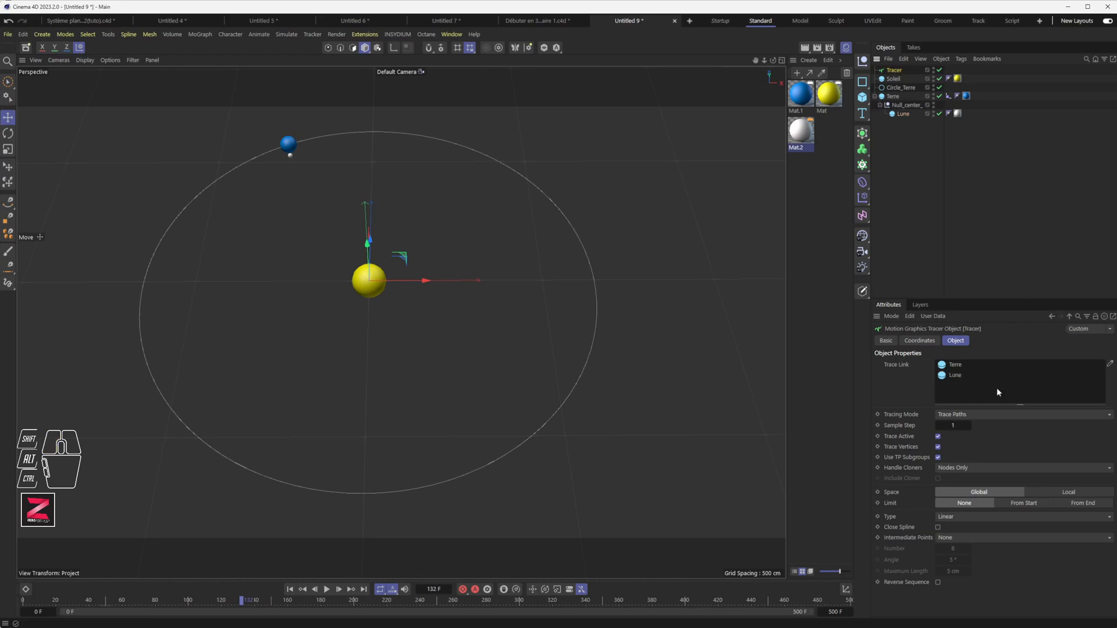
# Hide Circle_Terre and play the animation from frame 0 to watch the trails draw.
pyautogui.click(935, 88)
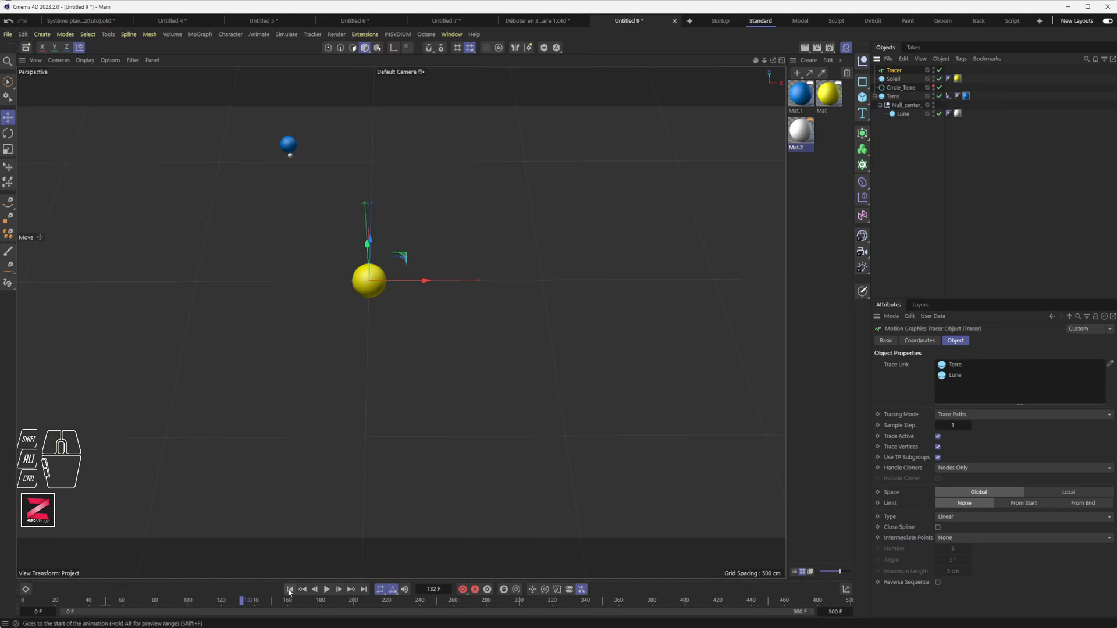
pyautogui.click(289, 589)
pyautogui.click(327, 590)
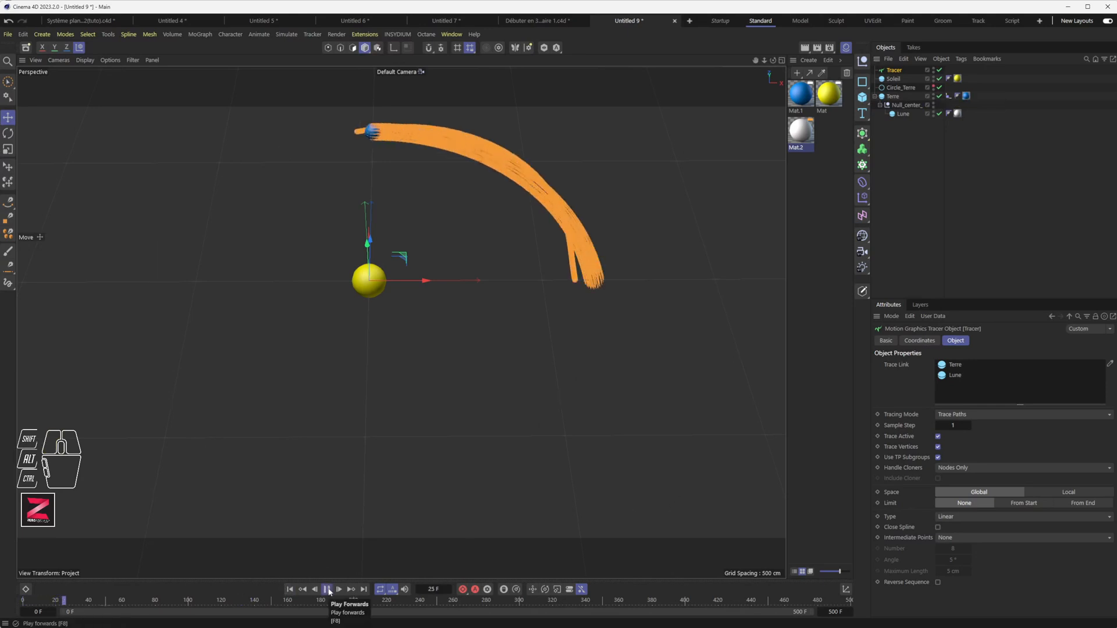
pyautogui.click(327, 590)
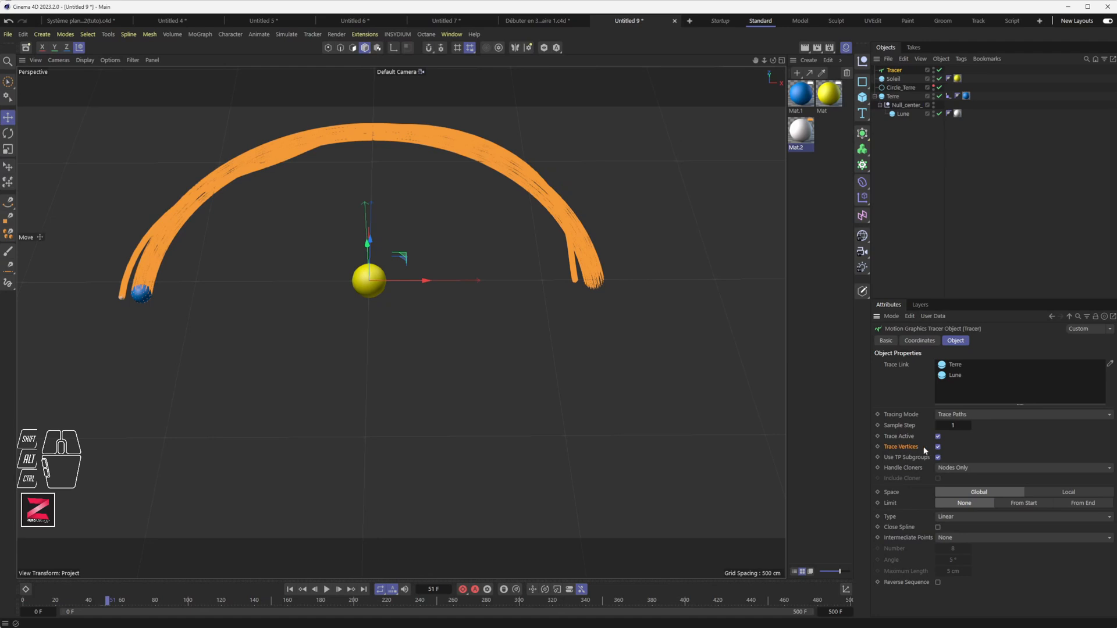
pyautogui.click(289, 590)
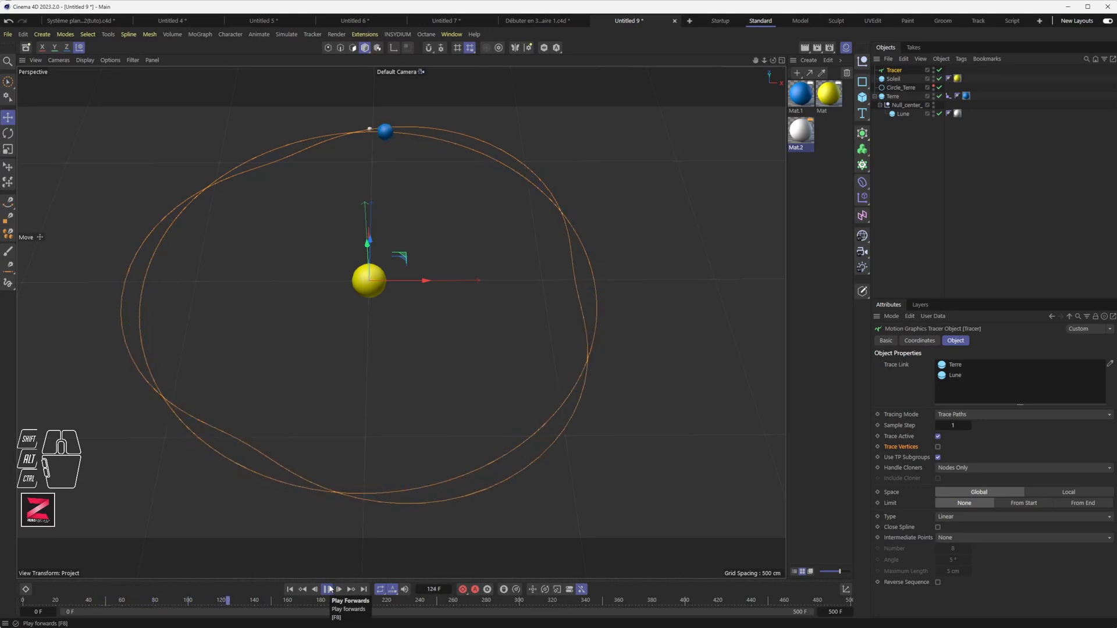
pyautogui.click(328, 589)
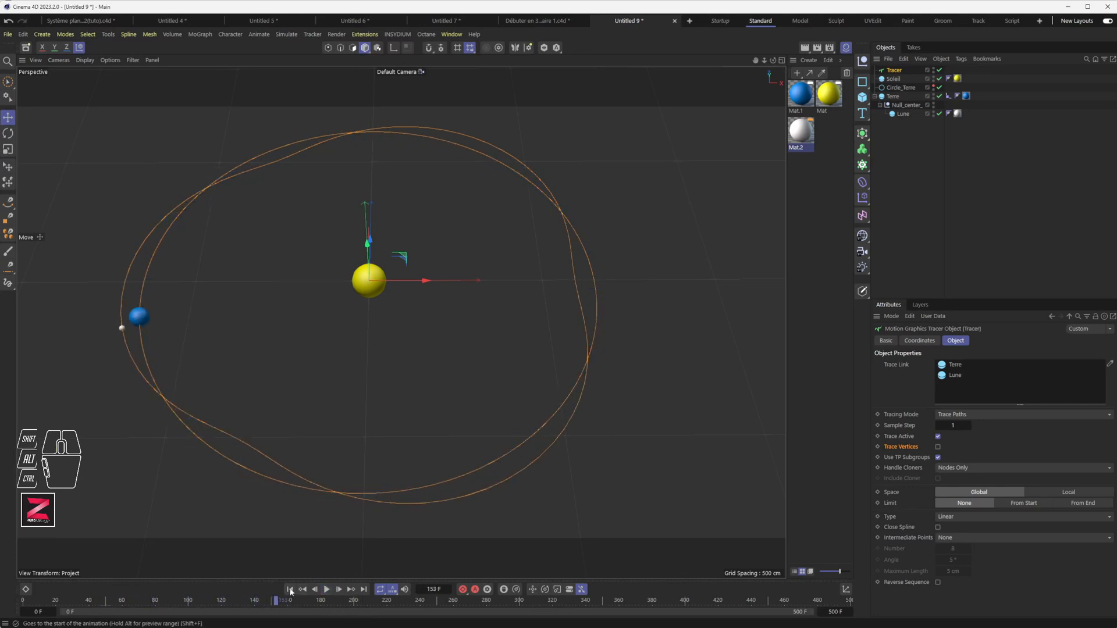
# Duplicate Terre and Circle_Terre, naming the orbit copy Circle_Mercure.
pyautogui.click(892, 96)
pyautogui.keyDown('ctrl'); pyautogui.moveTo(643, 281); pyautogui.dragTo(518, 286); pyautogui.keyUp('ctrl')
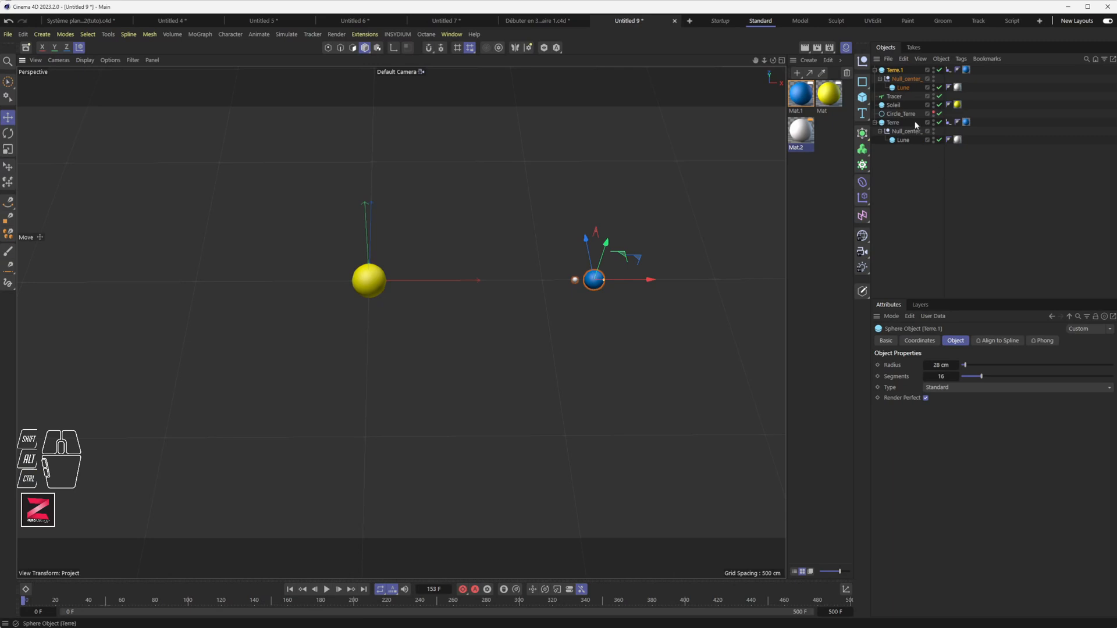
pyautogui.moveTo(899, 70); pyautogui.dragTo(906, 171)
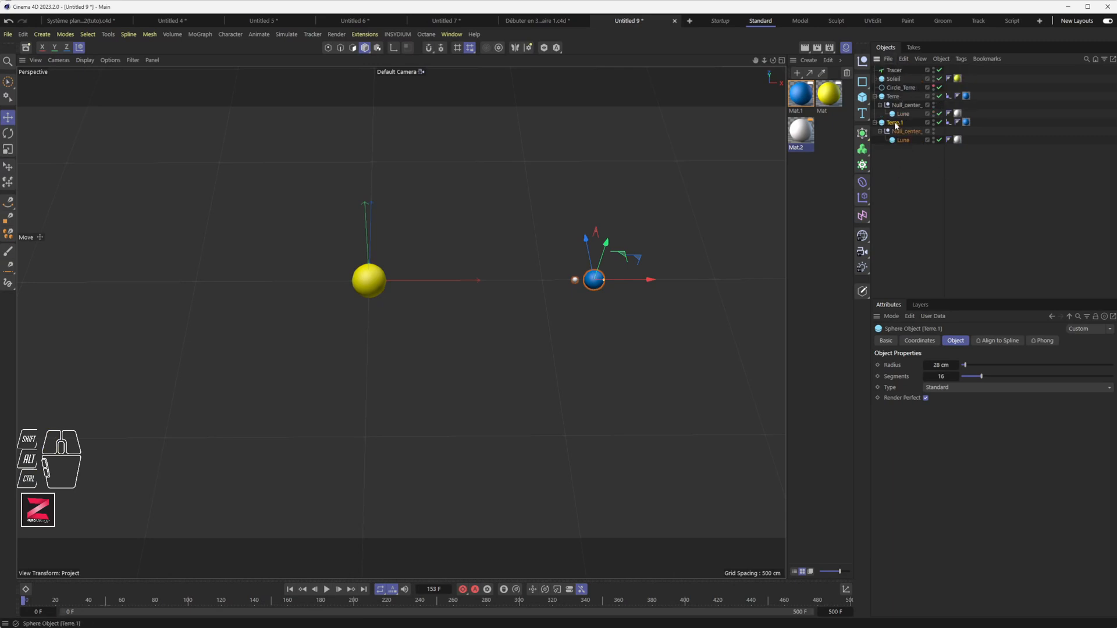
pyautogui.click(901, 87)
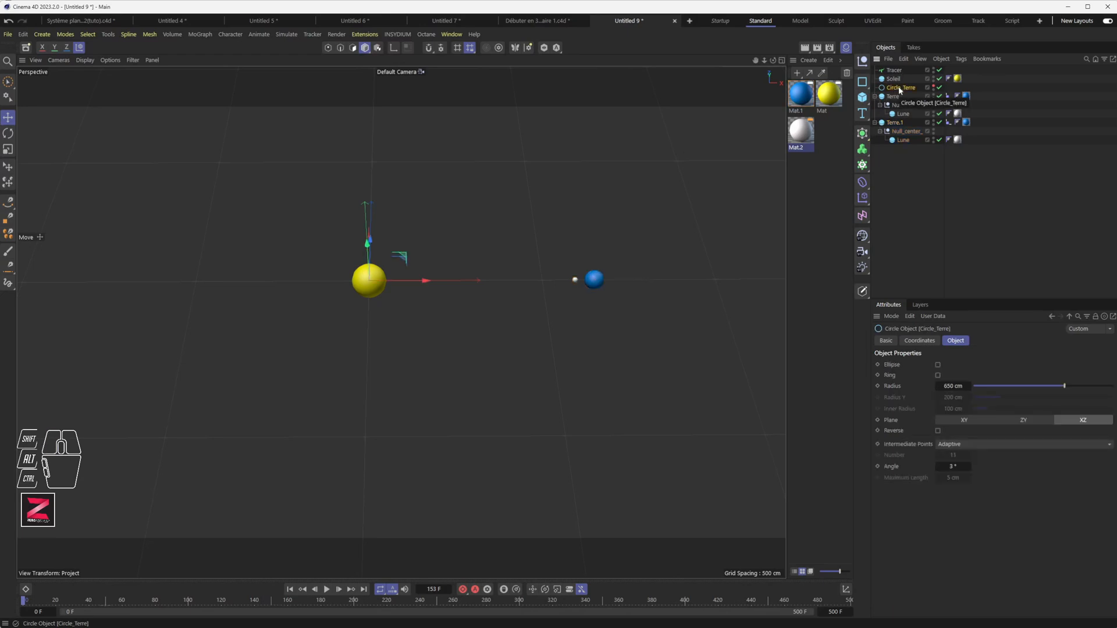
pyautogui.keyDown('ctrl'); pyautogui.moveTo(901, 91); pyautogui.dragTo(909, 146); pyautogui.keyUp('ctrl')
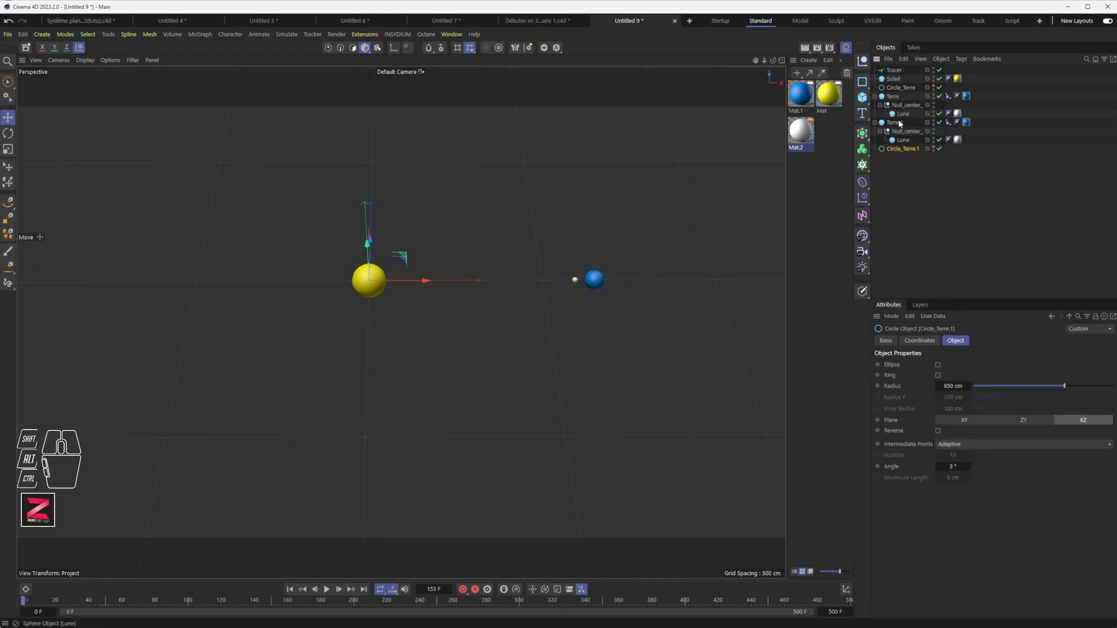
pyautogui.doubleClick(903, 149)
pyautogui.write('Circle_Mercure')
pyautogui.press('Return')
# Rename the Terre copy to Mercure, delete its moon and null, and select its Align to Spline tag.
pyautogui.doubleClick(897, 124)
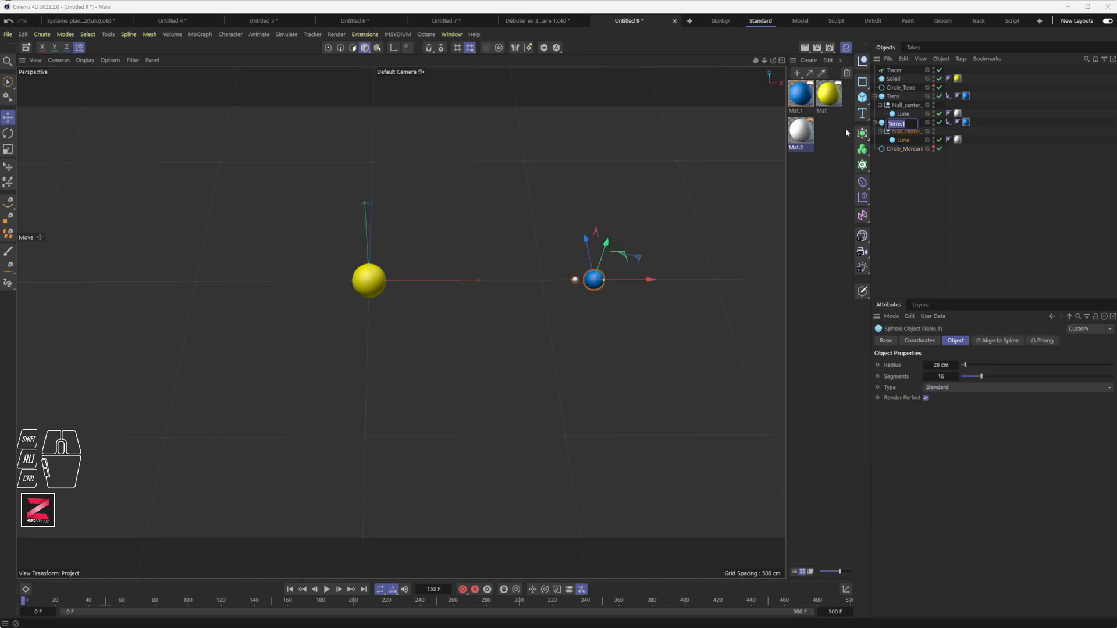
pyautogui.write('Mercure')
pyautogui.press('Return')
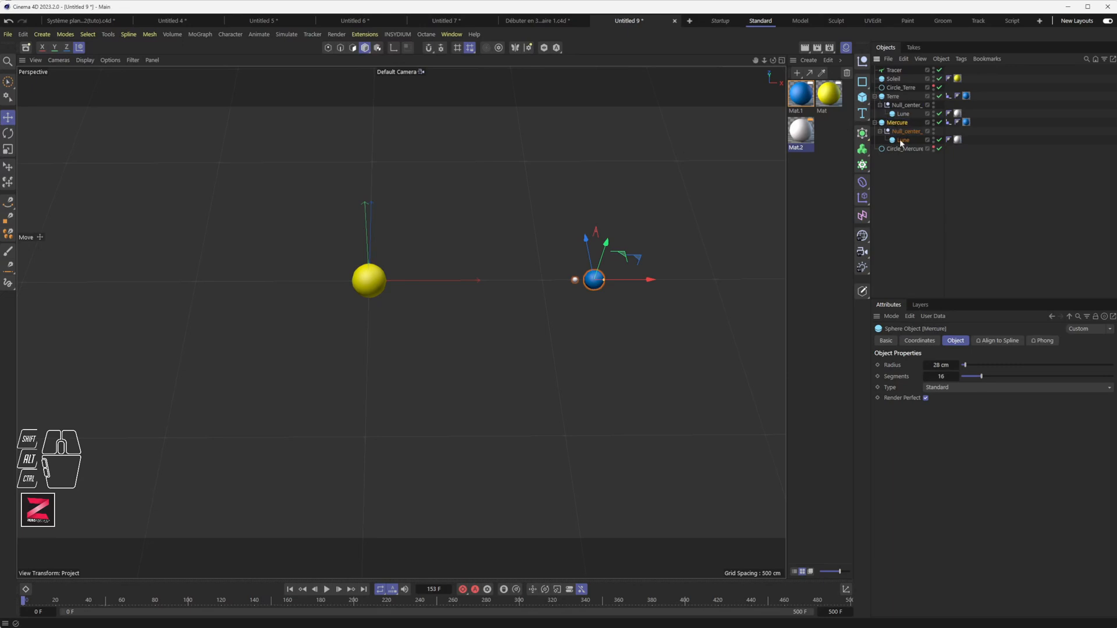
pyautogui.press('Delete')
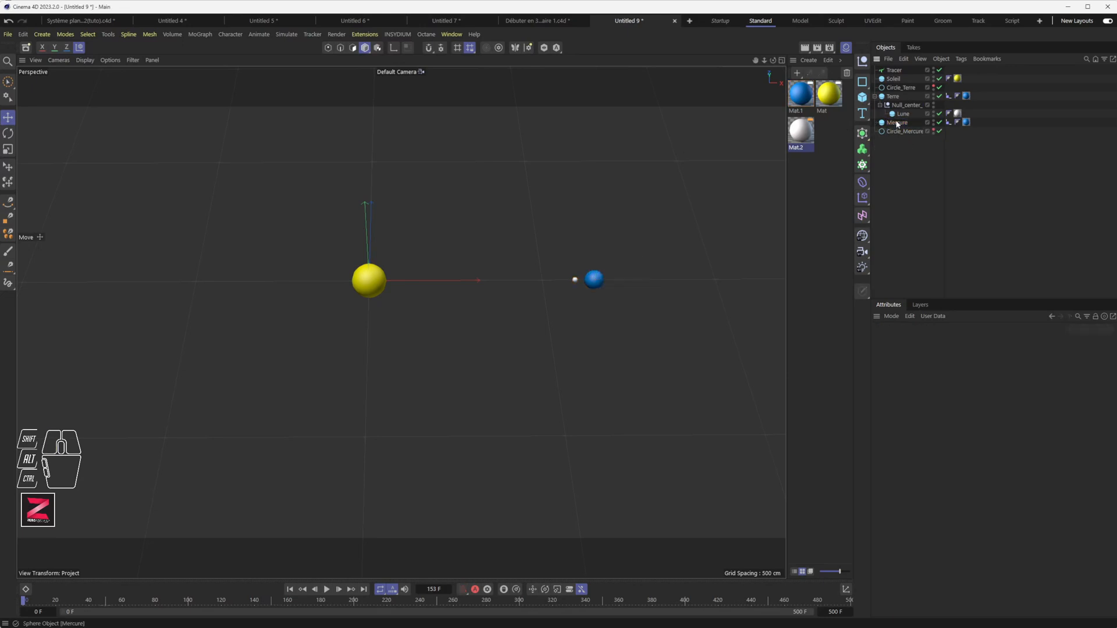
pyautogui.click(897, 123)
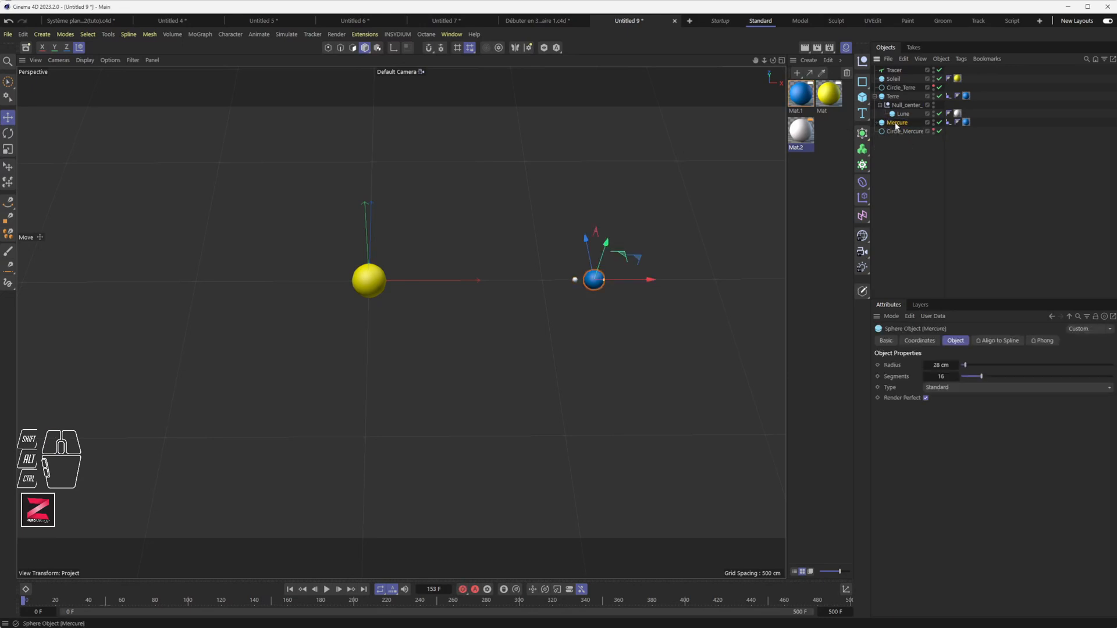
pyautogui.click(949, 123)
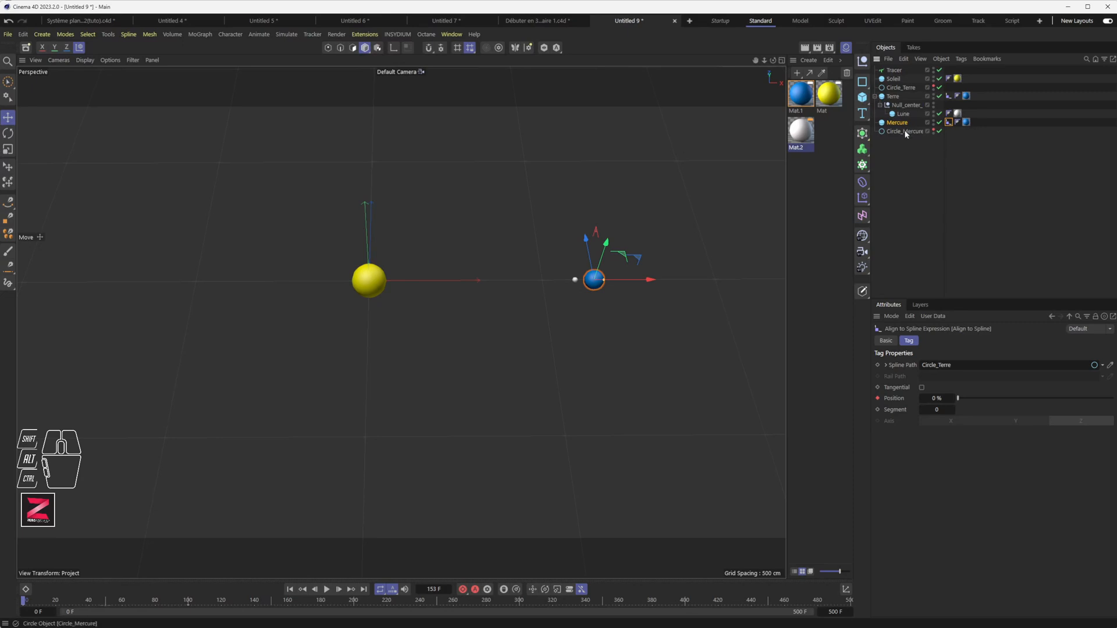
# Make Circle_Mercure visible in the viewport and shrink its radius to 282 cm.
pyautogui.moveTo(906, 132); pyautogui.dragTo(947, 183)
pyautogui.click(903, 131)
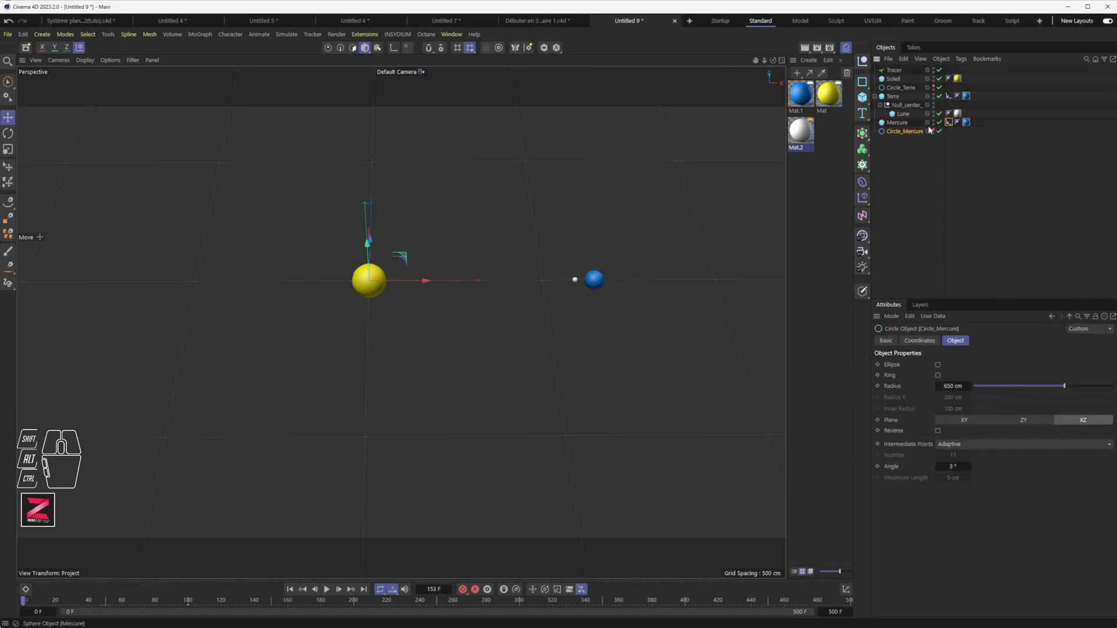
pyautogui.click(933, 130)
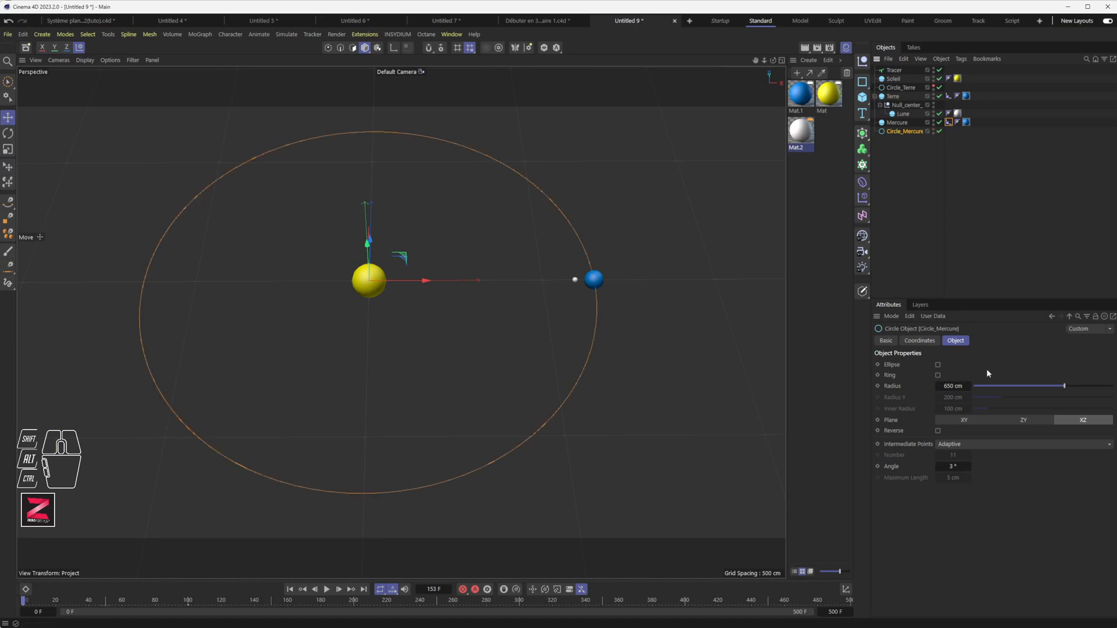
pyautogui.moveTo(1065, 387); pyautogui.dragTo(1013, 390)
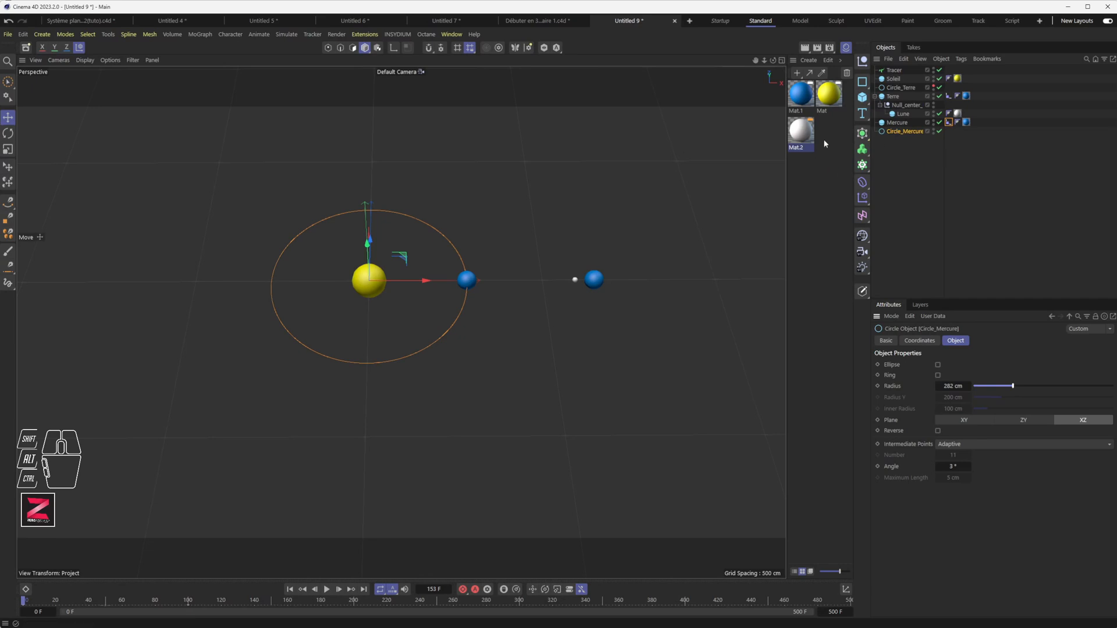
# Duplicate Mat.2 as Mat.3, darken it to 53% grey, and apply it to Mercure.
pyautogui.keyDown('ctrl'); pyautogui.moveTo(808, 136); pyautogui.dragTo(834, 136); pyautogui.keyUp('ctrl')
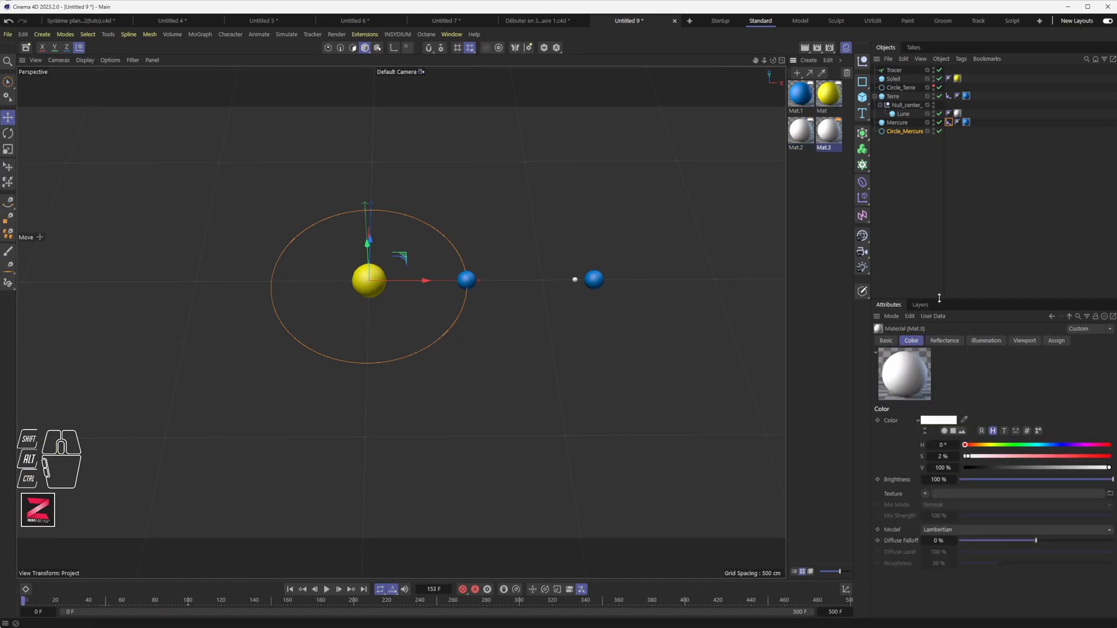
pyautogui.click(1041, 468)
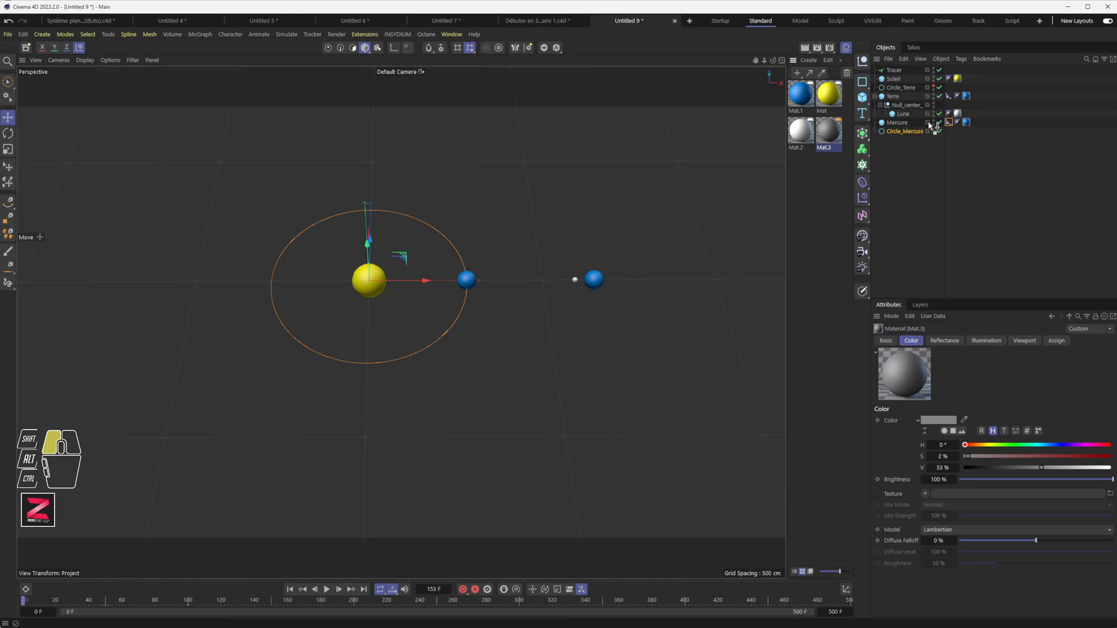
pyautogui.moveTo(968, 125); pyautogui.dragTo(967, 123)
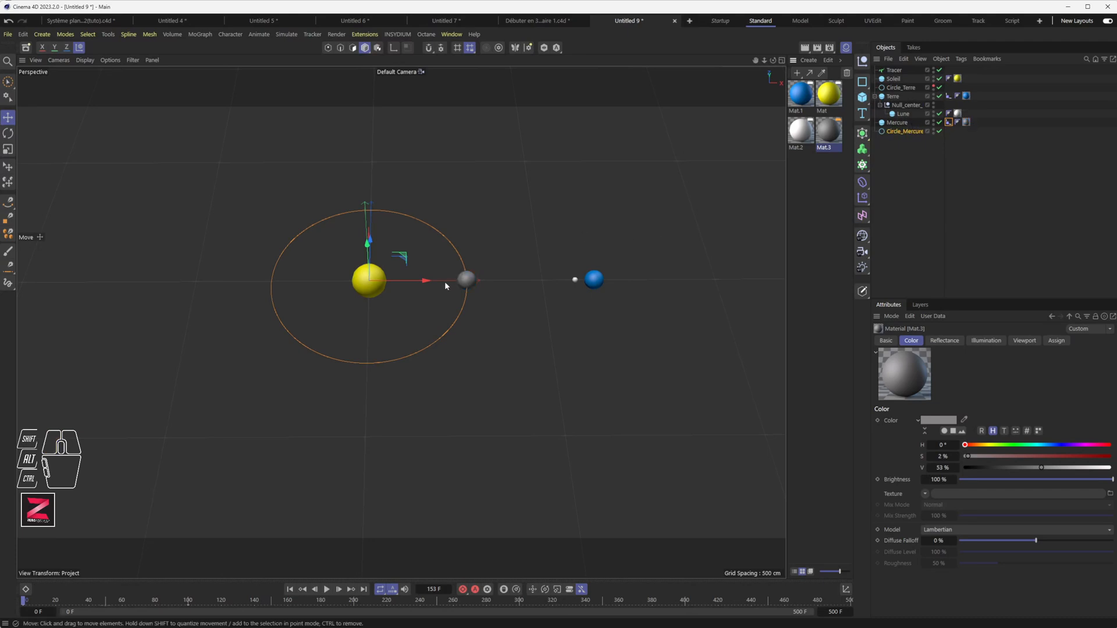
pyautogui.click(897, 123)
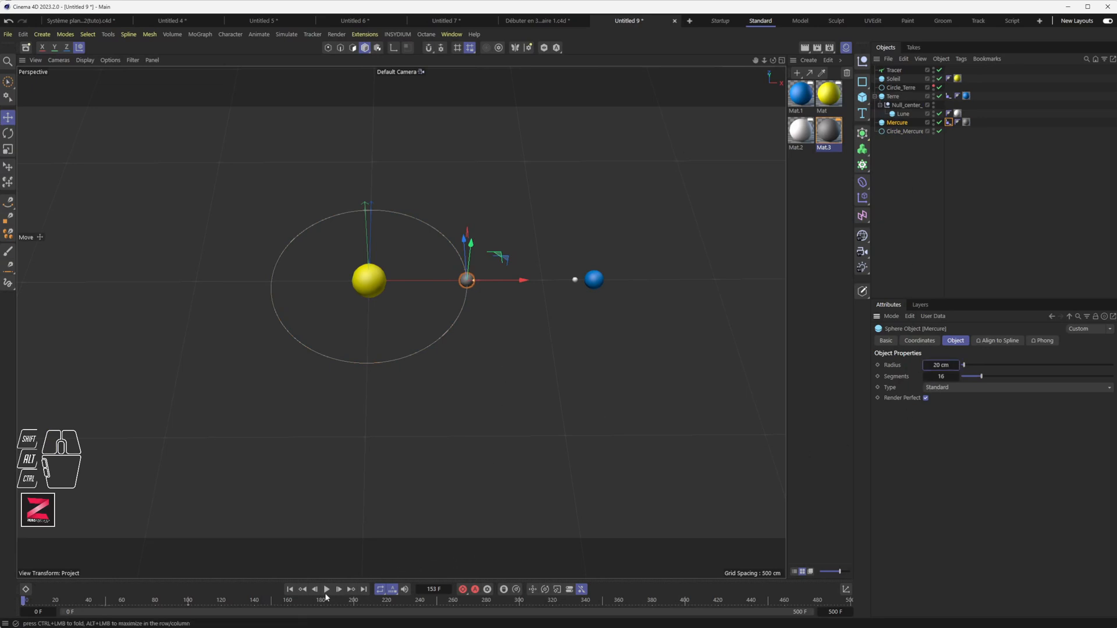
# Replay the animation from the start to check the orbits.
pyautogui.click(289, 590)
pyautogui.click(327, 591)
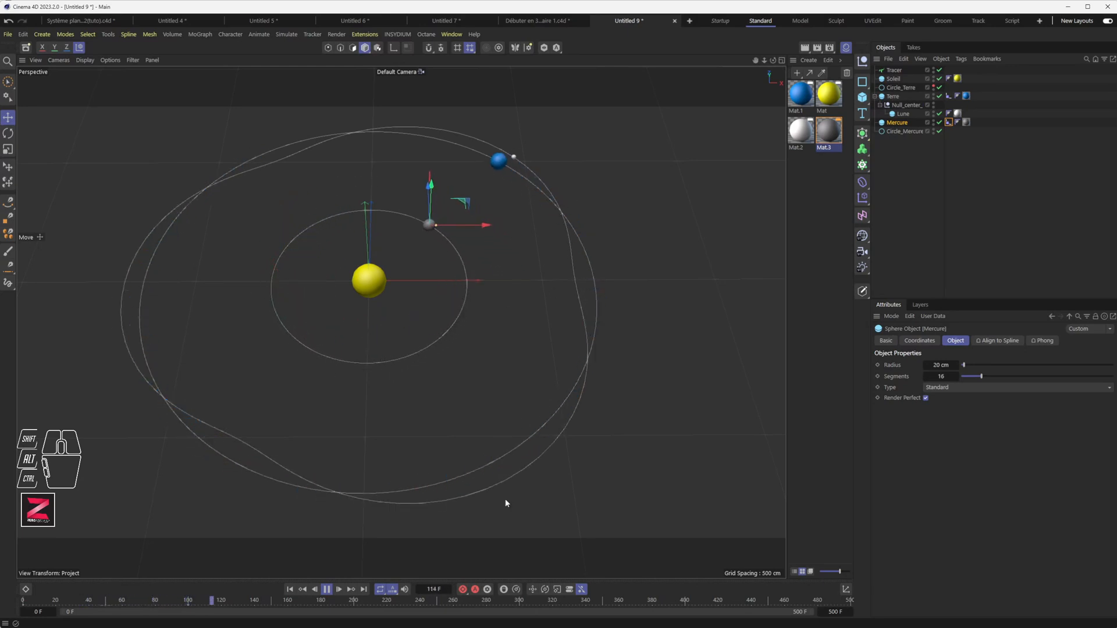
pyautogui.click(328, 591)
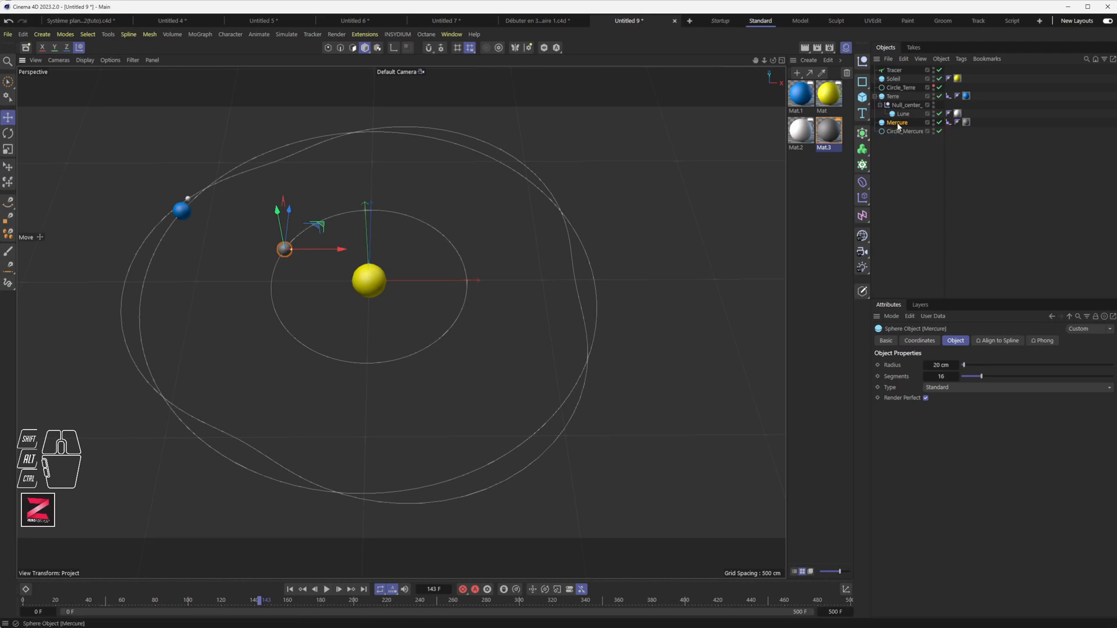
# Move Mercure's Align to Spline Position end key to frame 70 and replay the faster orbit.
pyautogui.click(949, 122)
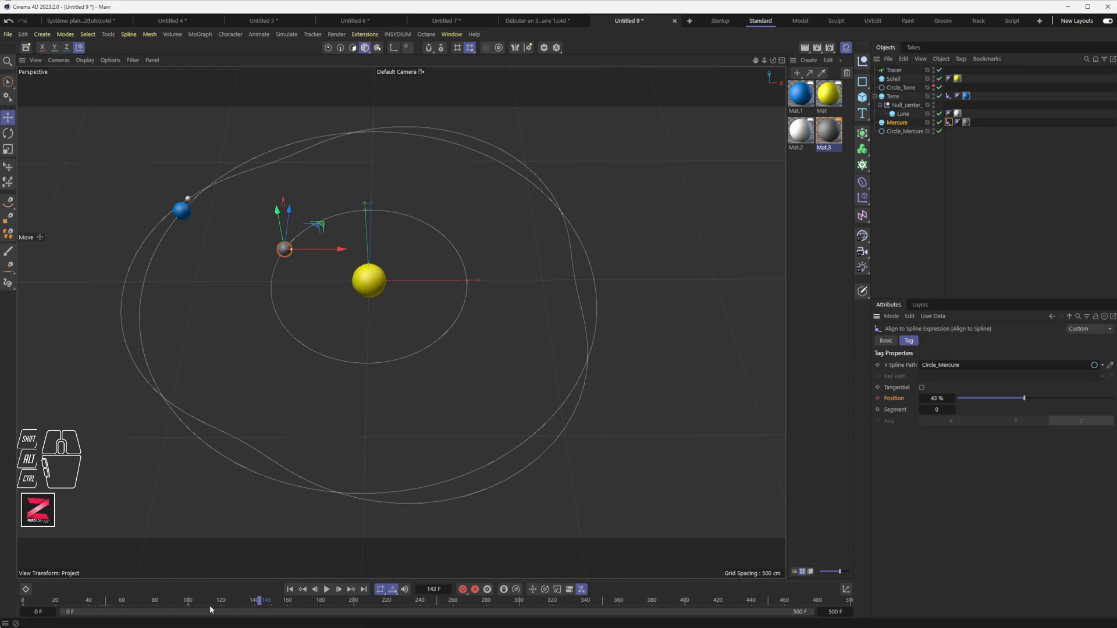
pyautogui.moveTo(189, 608); pyautogui.dragTo(139, 609)
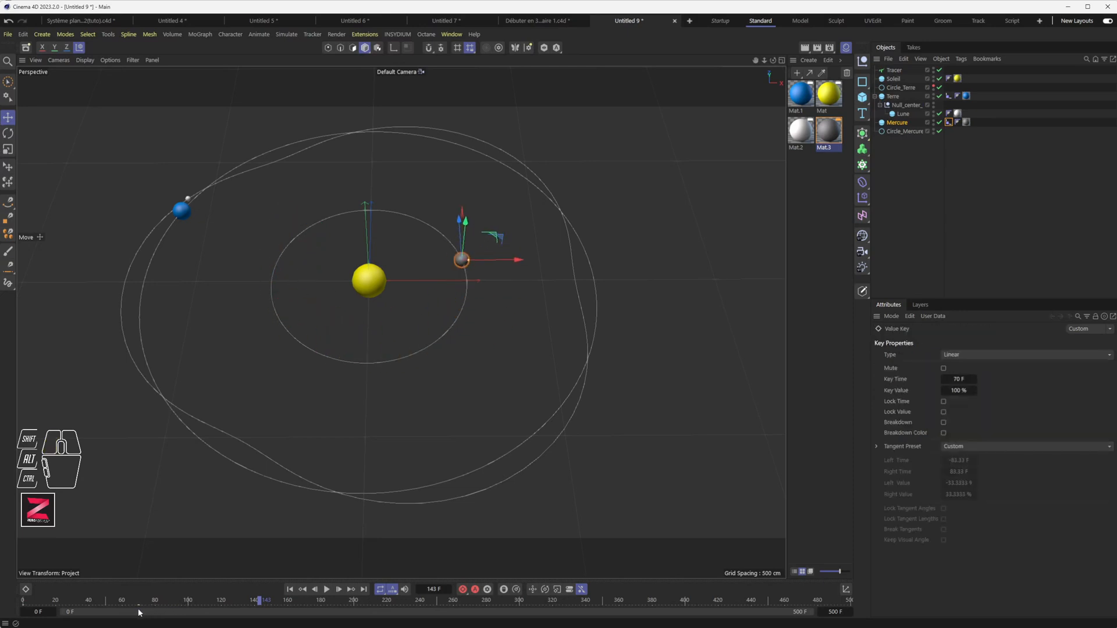
pyautogui.click(327, 589)
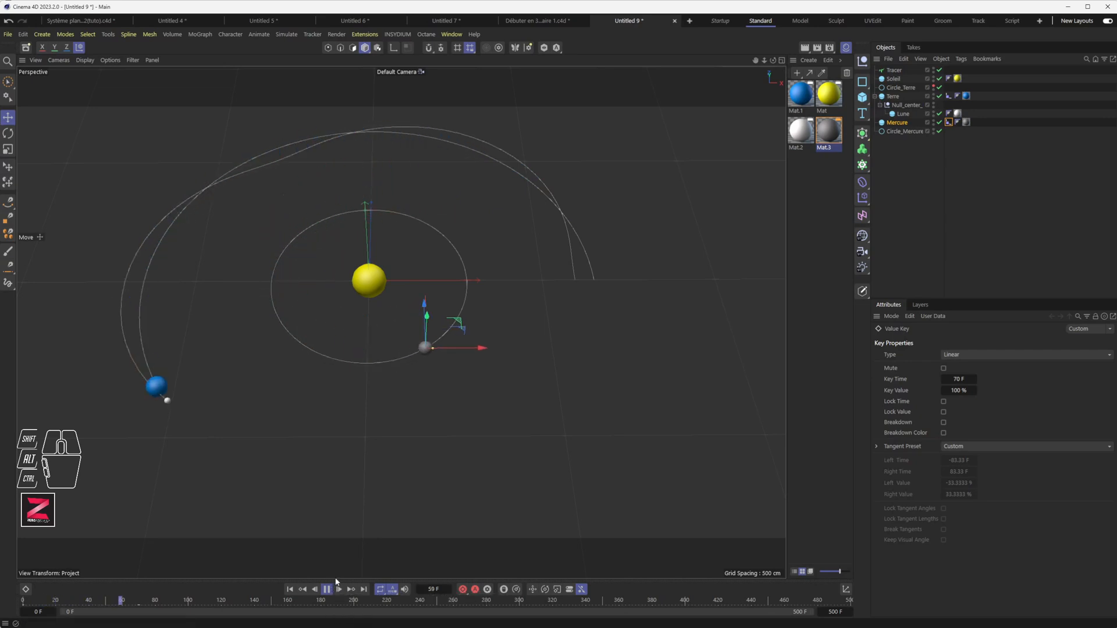
pyautogui.click(327, 590)
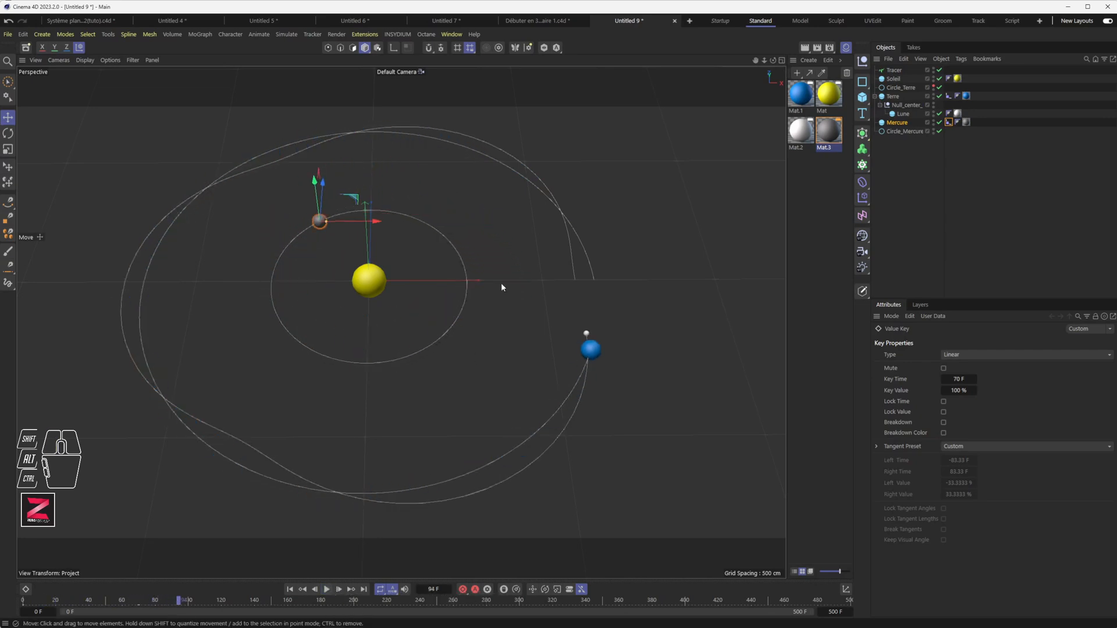
pyautogui.click(903, 132)
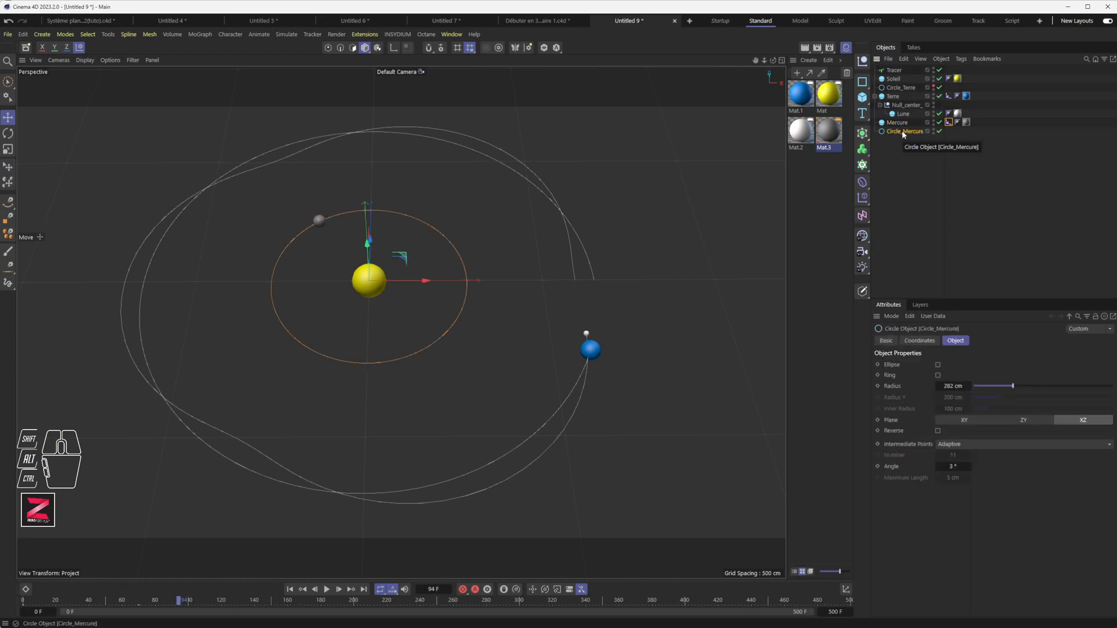
# Rotate Circle_Mercure by about -8.4° so it tilts against Earth's orbit.
pyautogui.keyDown('alt'); pyautogui.moveTo(553, 317); pyautogui.dragTo(456, 229, button='middle'); pyautogui.keyUp('alt')
pyautogui.press('r')
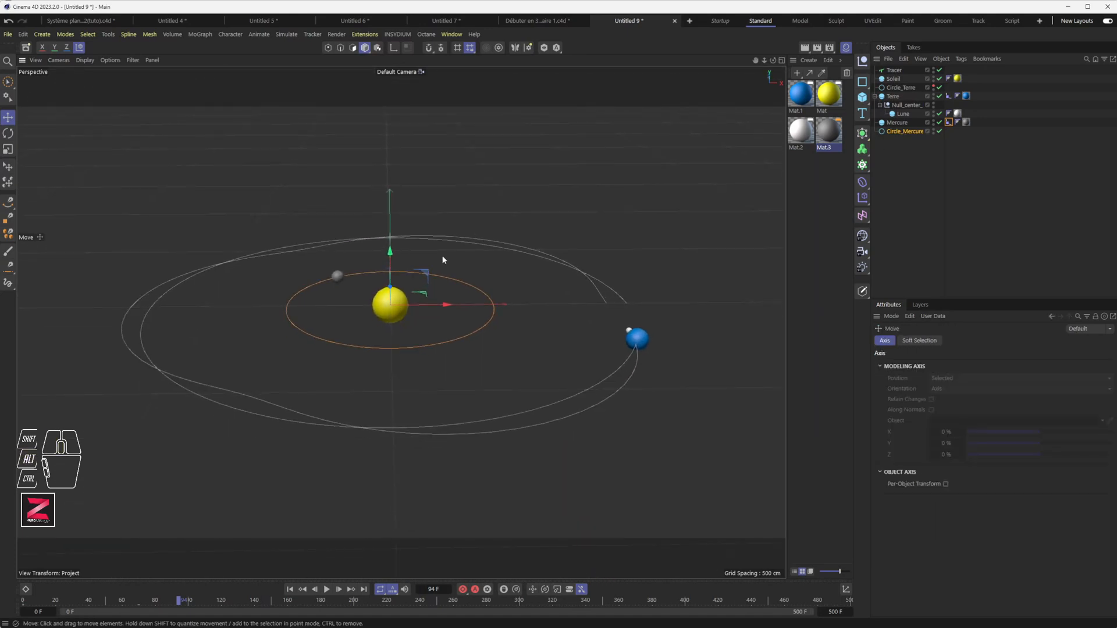
pyautogui.moveTo(414, 291); pyautogui.dragTo(414, 281)
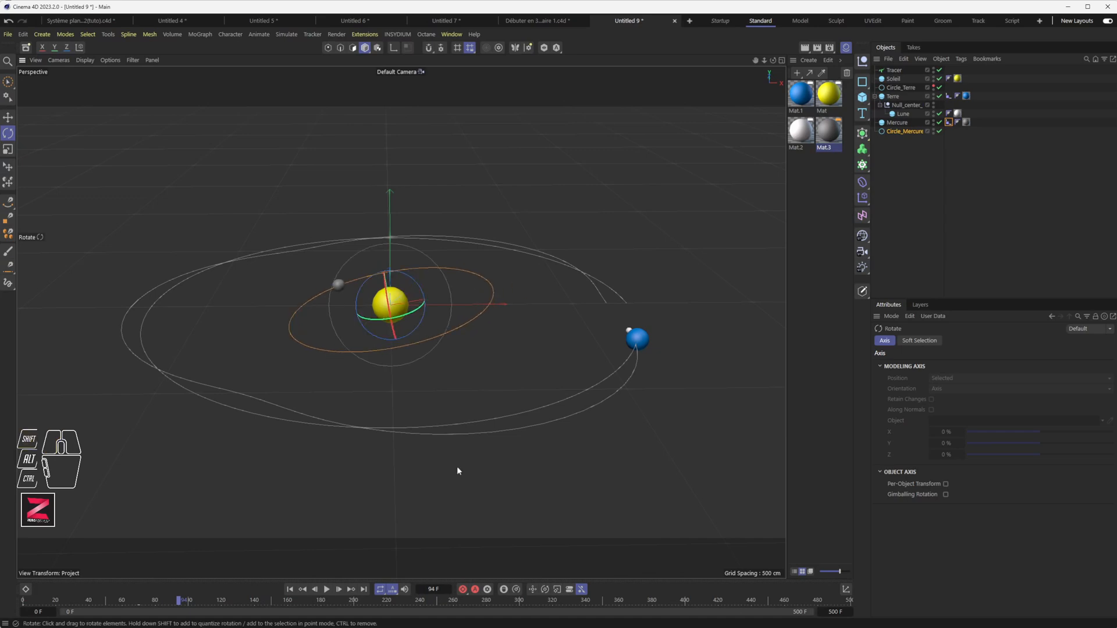
# Replay the animation while orbiting the view to inspect the tilted orbit, then select Circle_Mercure.
pyautogui.keyDown('alt'); pyautogui.moveTo(407, 392); pyautogui.dragTo(425, 316); pyautogui.keyUp('alt')
pyautogui.click(290, 590)
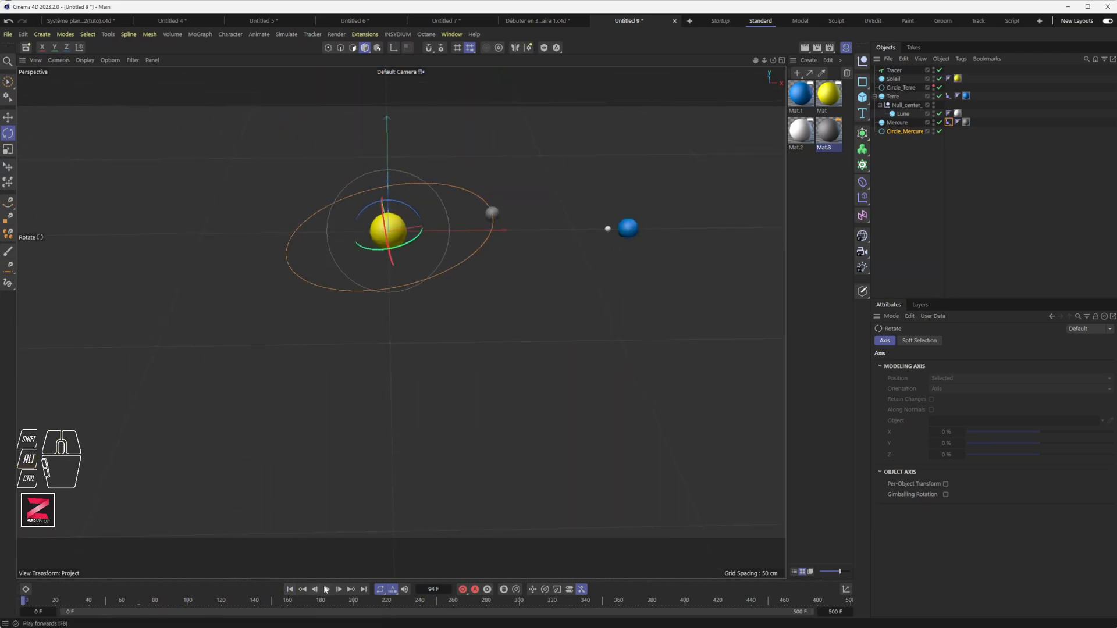
pyautogui.click(326, 590)
pyautogui.keyDown('alt'); pyautogui.moveTo(479, 401); pyautogui.dragTo(486, 353); pyautogui.keyUp('alt')
pyautogui.keyDown('alt'); pyautogui.moveTo(483, 362); pyautogui.dragTo(504, 150, button='middle'); pyautogui.keyUp('alt')
pyautogui.keyDown('alt'); pyautogui.moveTo(504, 150); pyautogui.dragTo(445, 361); pyautogui.keyUp('alt')
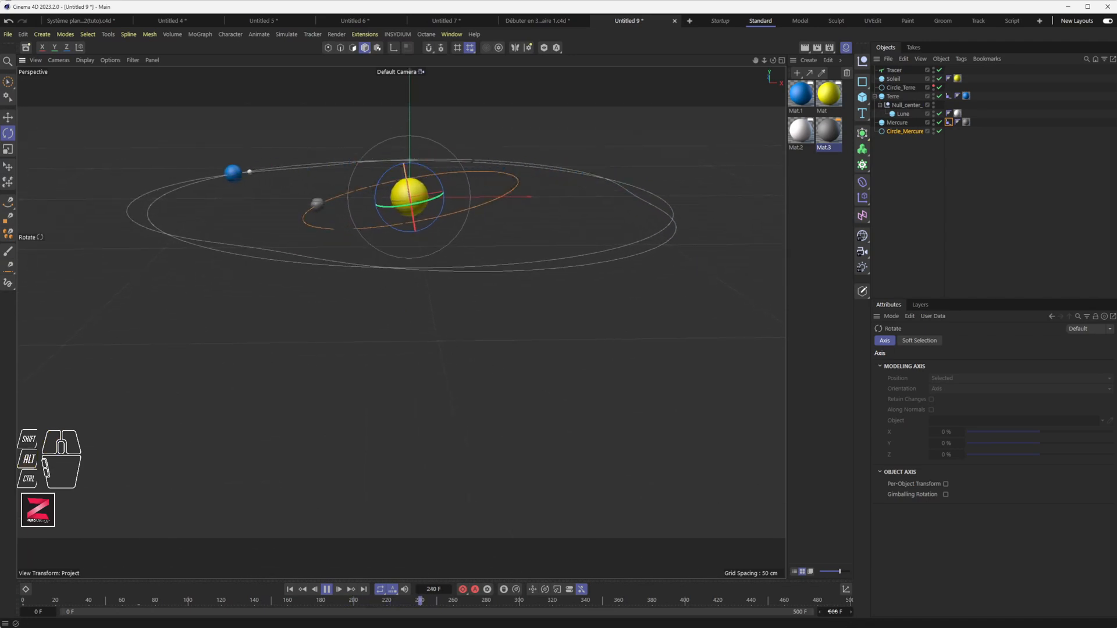
pyautogui.keyDown('alt'); pyautogui.moveTo(514, 392); pyautogui.dragTo(431, 364); pyautogui.keyUp('alt')
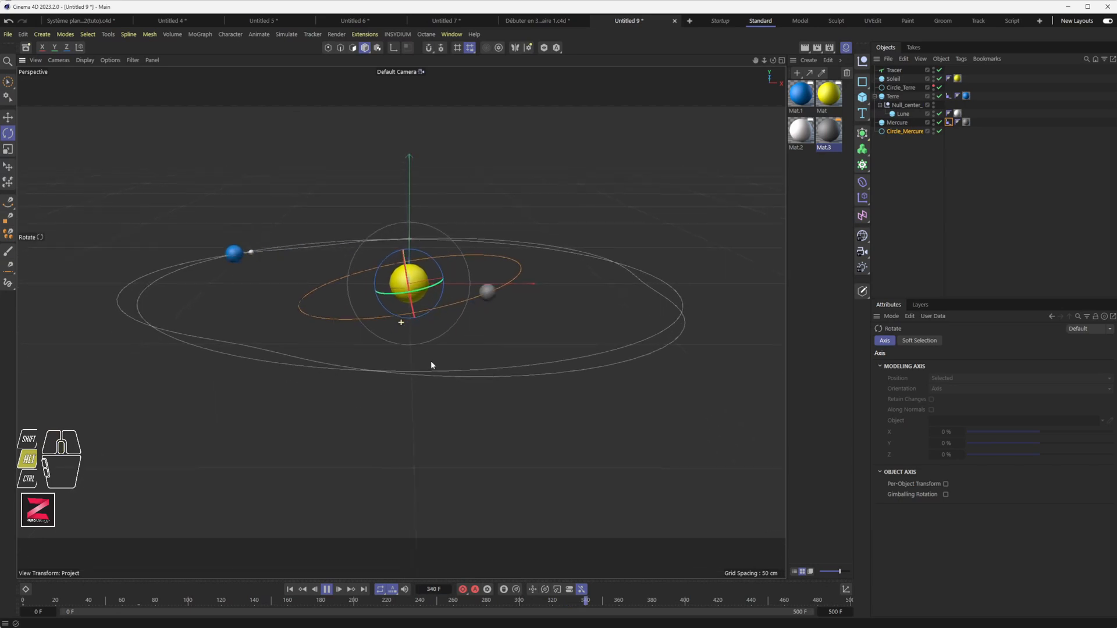
pyautogui.click(327, 590)
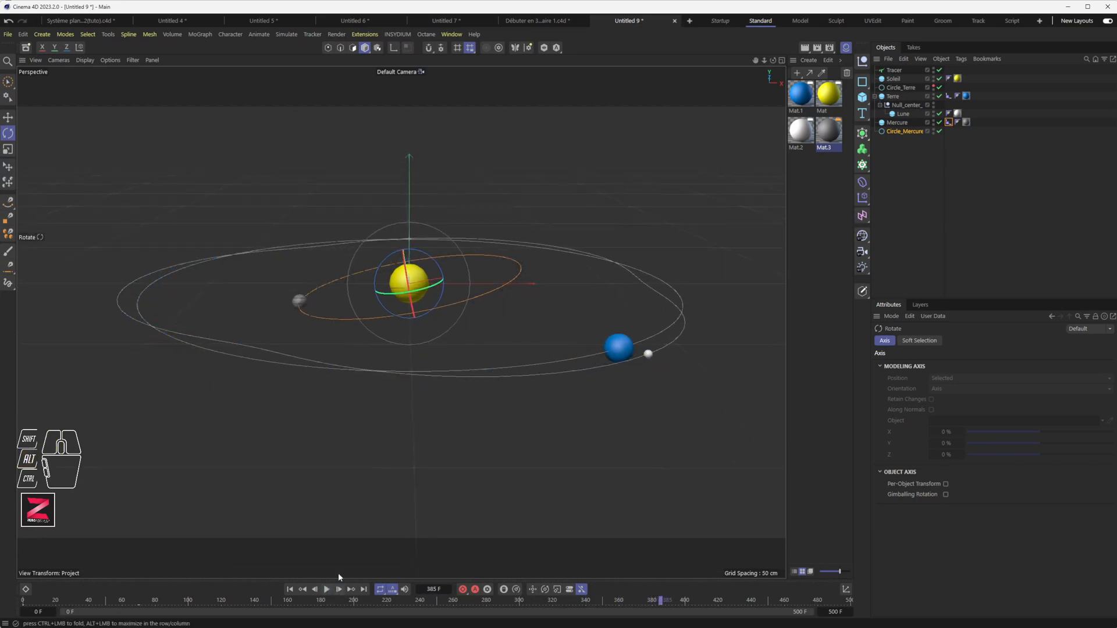
pyautogui.keyDown('alt'); pyautogui.moveTo(337, 574); pyautogui.dragTo(444, 324); pyautogui.keyUp('alt')
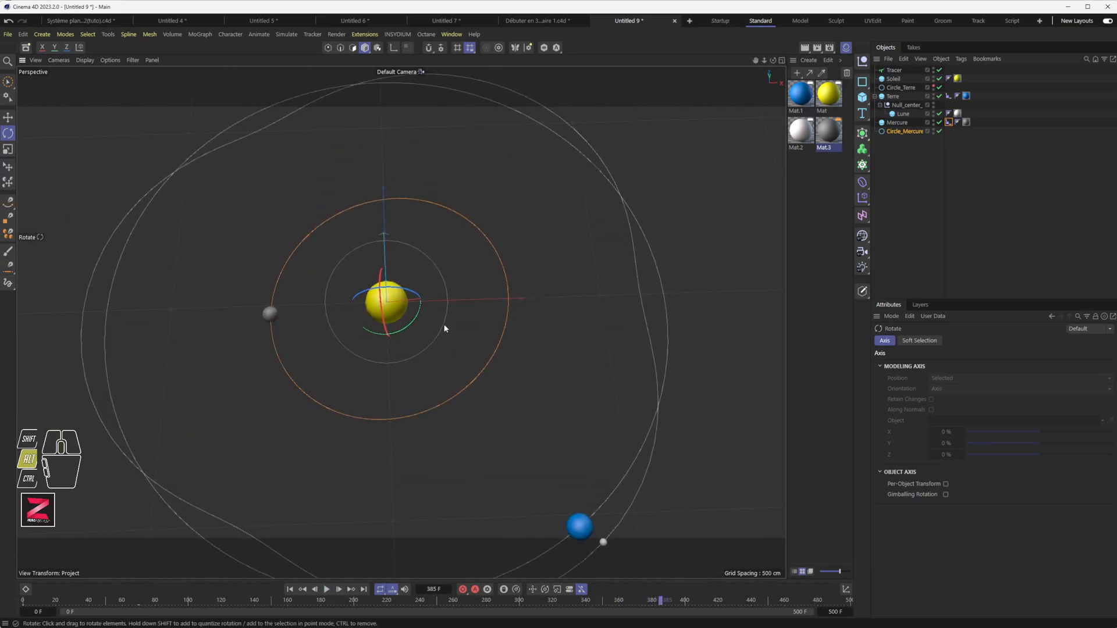
pyautogui.click(896, 132)
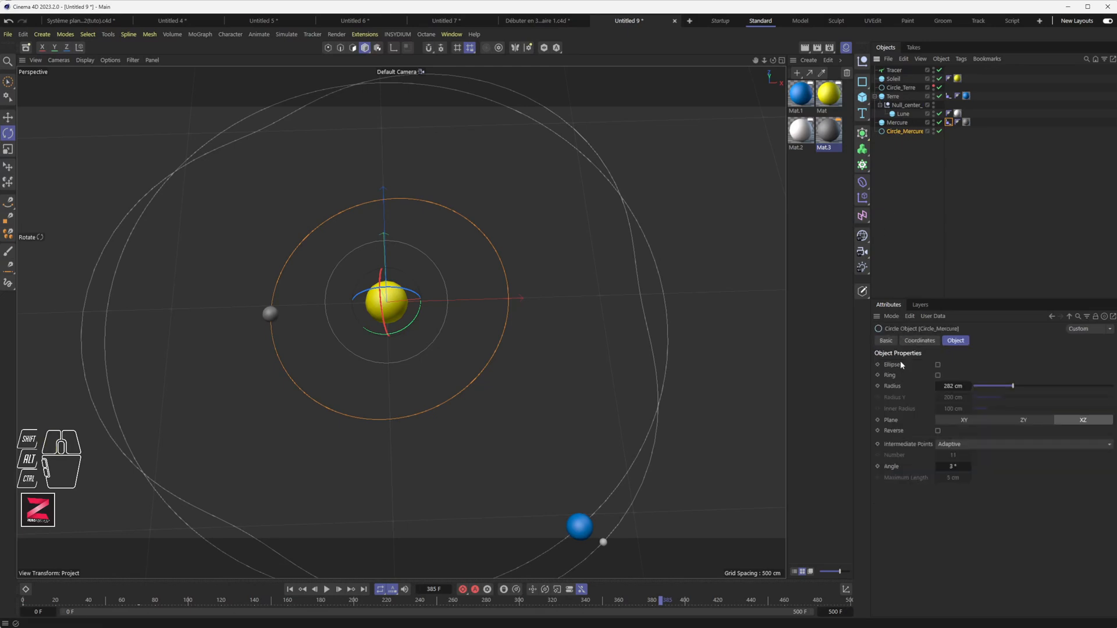
# Make Circle_Mercure an ellipse with 407 cm Radius and 217 cm Radius Y, then replay and hide it.
pyautogui.click(938, 365)
pyautogui.moveTo(1001, 401)
pyautogui.mouseDown()
pyautogui.moveTo(1027, 390)
pyautogui.moveTo(1005, 400)
pyautogui.mouseUp()
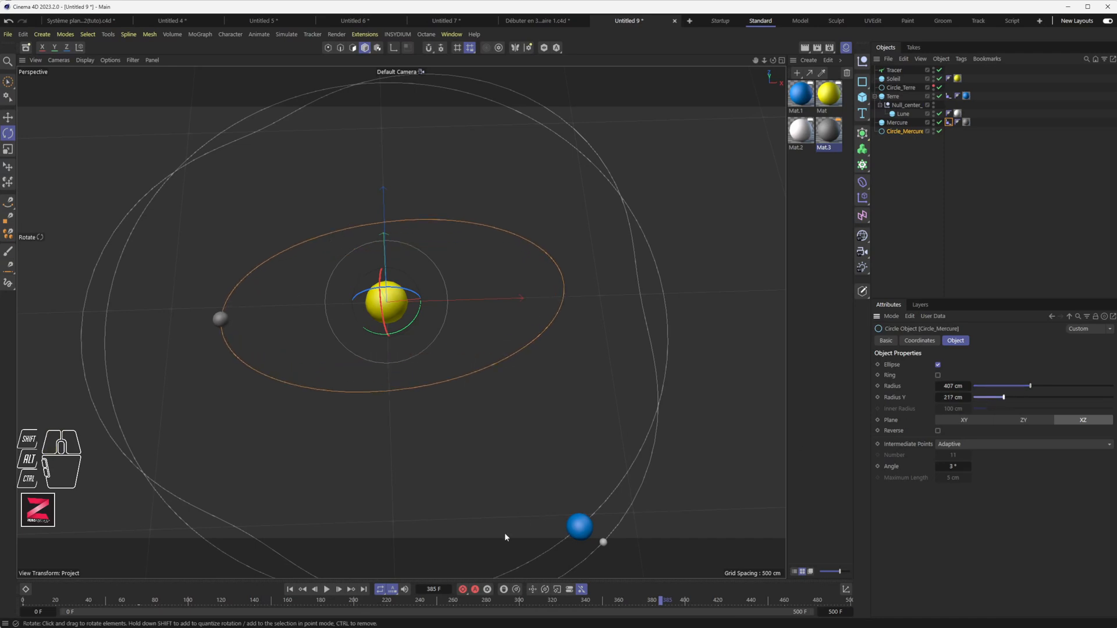
pyautogui.keyDown('alt'); pyautogui.moveTo(725, 268); pyautogui.dragTo(398, 571); pyautogui.keyUp('alt')
pyautogui.click(327, 590)
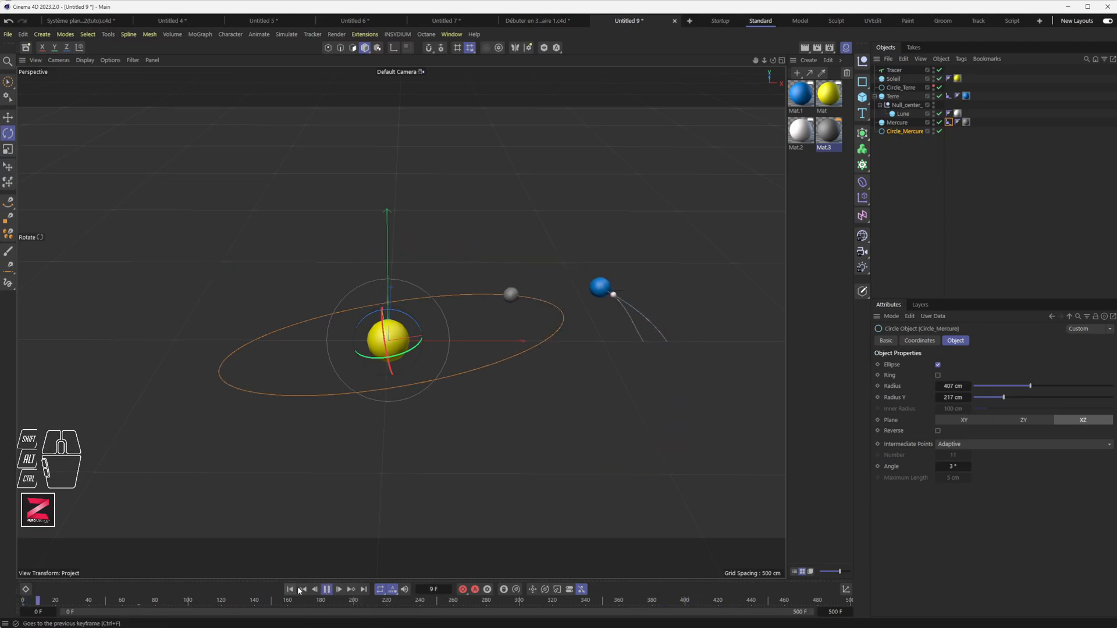
pyautogui.click(934, 131)
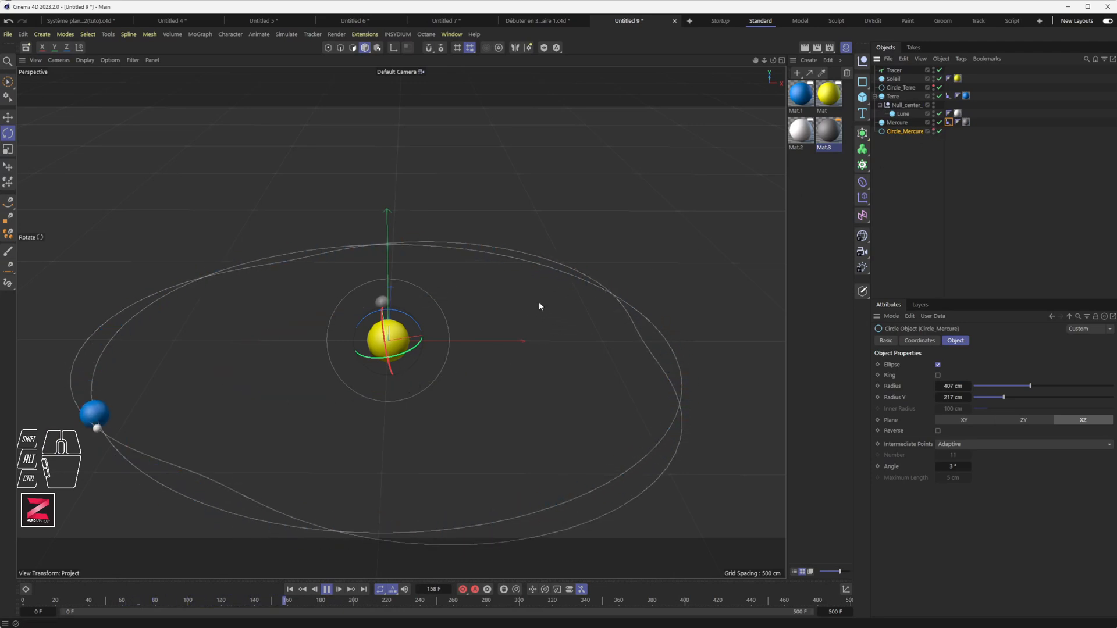
pyautogui.click(894, 70)
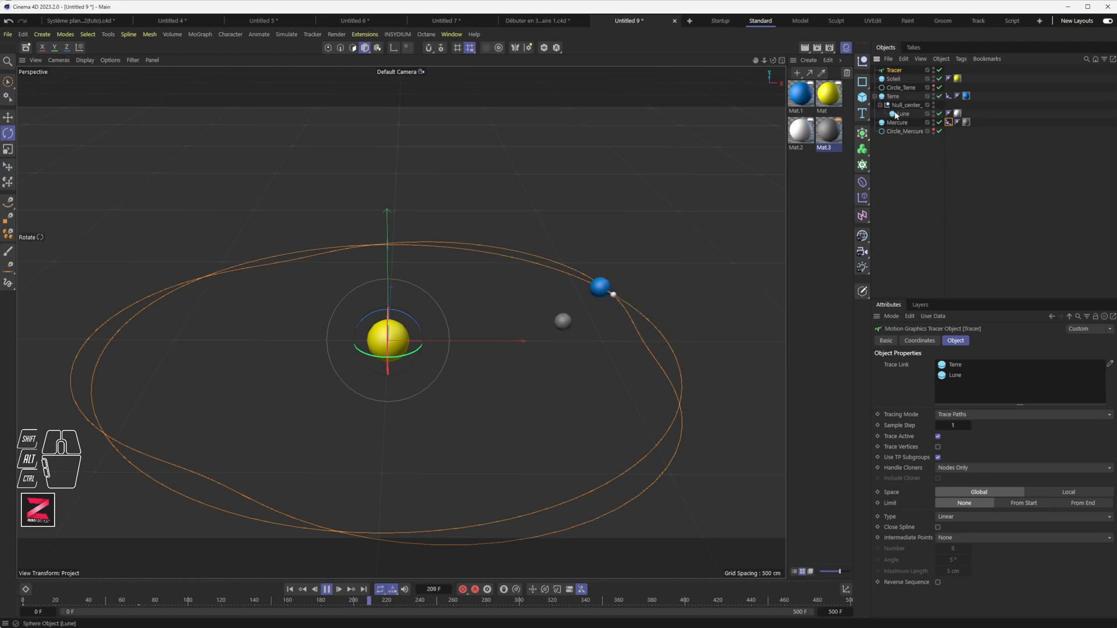
# Link Mercure into the Tracer and view its elliptical trail during playback.
pyautogui.moveTo(896, 123)
pyautogui.mouseDown()
pyautogui.moveTo(918, 142)
pyautogui.moveTo(1003, 372)
pyautogui.moveTo(991, 390)
pyautogui.mouseUp()
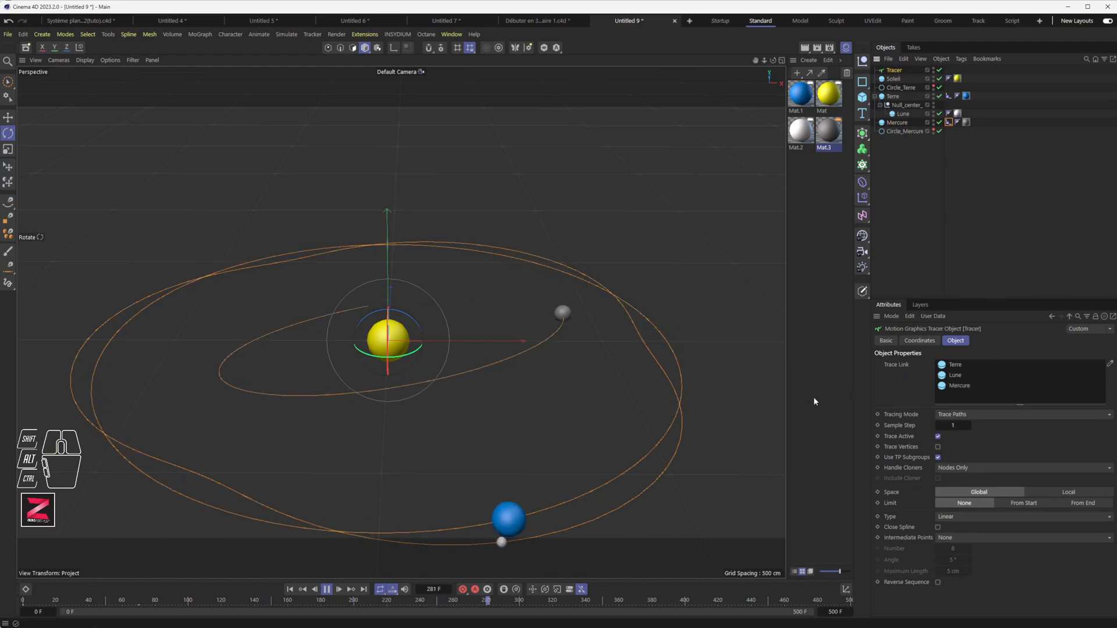
pyautogui.keyDown('alt'); pyautogui.moveTo(476, 391); pyautogui.dragTo(457, 419); pyautogui.keyUp('alt')
pyautogui.click(327, 589)
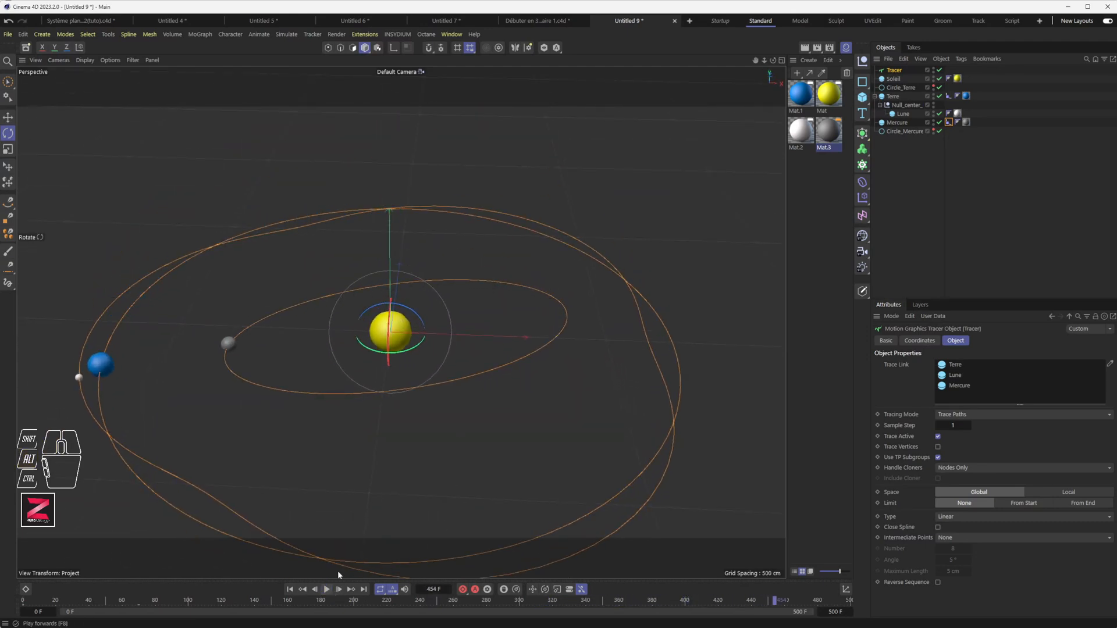
pyautogui.keyDown('alt'); pyautogui.moveTo(484, 291); pyautogui.dragTo(386, 391); pyautogui.keyUp('alt')
pyautogui.click(906, 131)
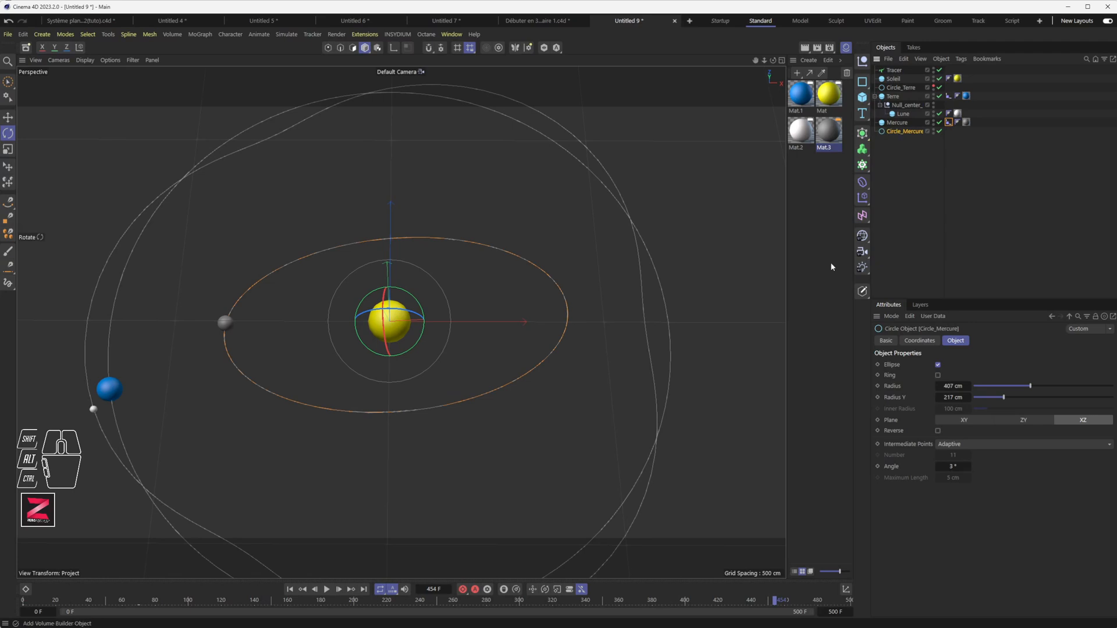
# Try moving Circle_Mercure with the Move tool, undoing the accidental upward lift.
pyautogui.click(290, 590)
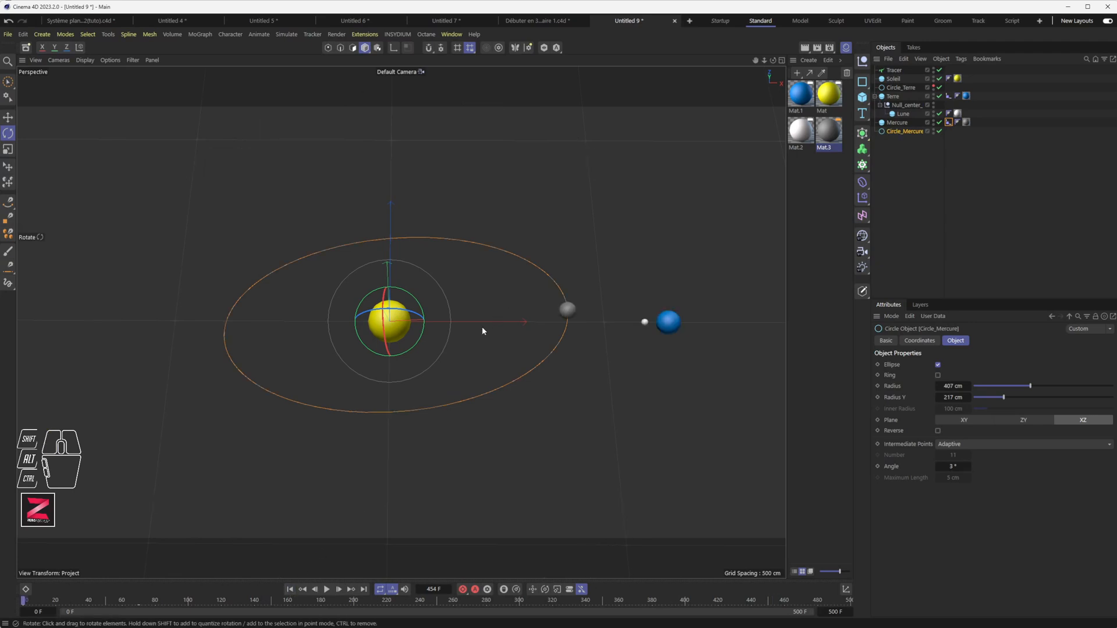
pyautogui.press('e')
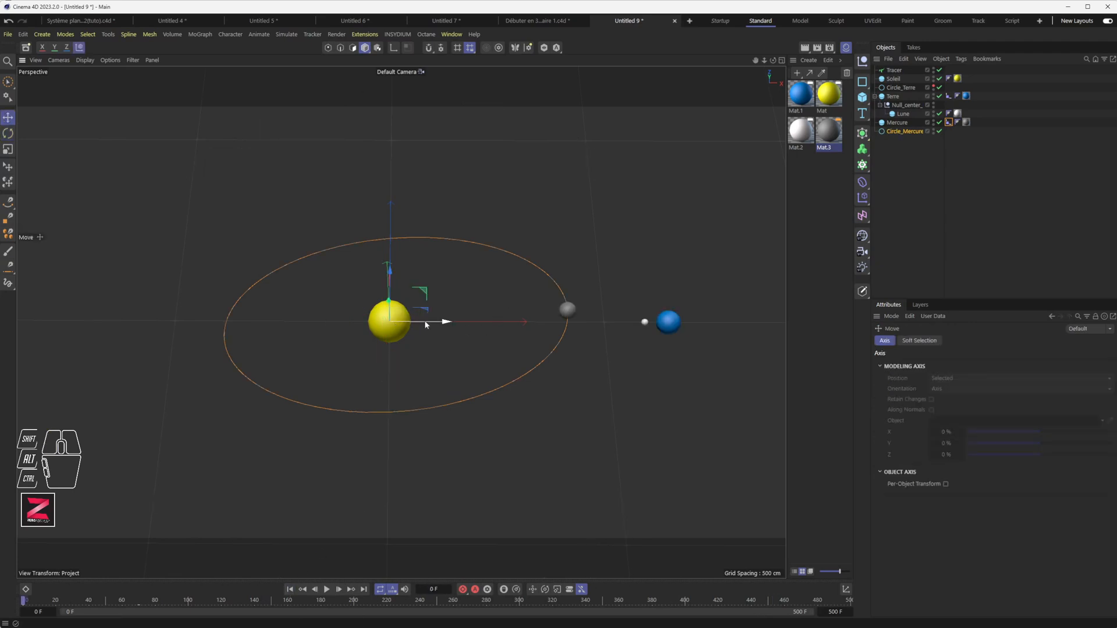
pyautogui.moveTo(426, 322); pyautogui.dragTo(460, 319)
pyautogui.moveTo(458, 372); pyautogui.dragTo(448, 288)
pyautogui.hotkey('ctrl', 'z')
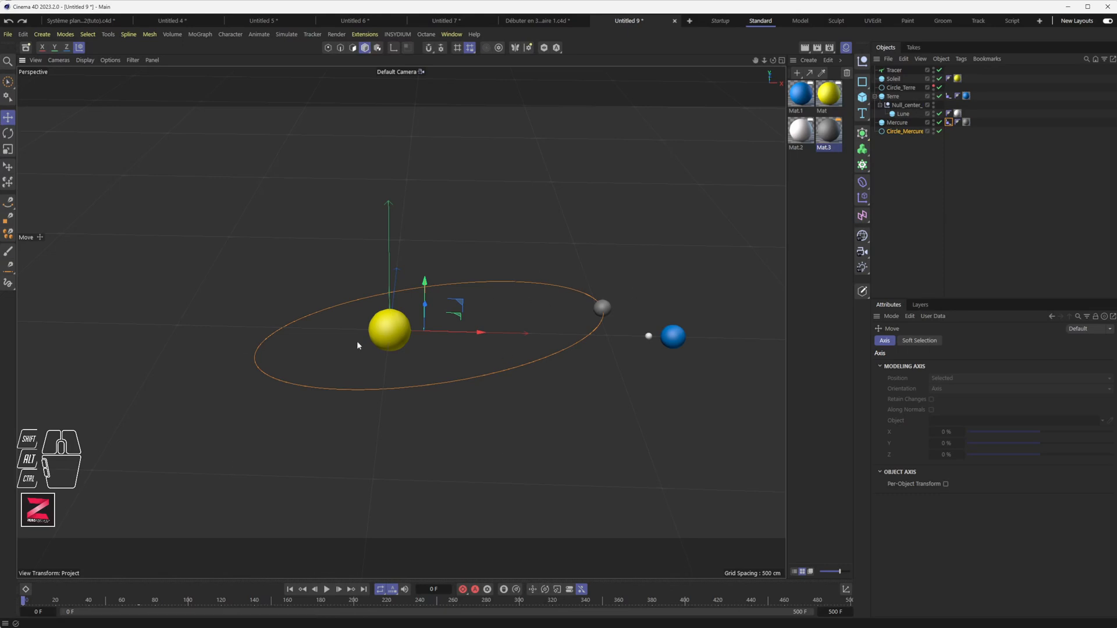
pyautogui.keyDown('alt'); pyautogui.moveTo(421, 359); pyautogui.dragTo(448, 402); pyautogui.keyUp('alt')
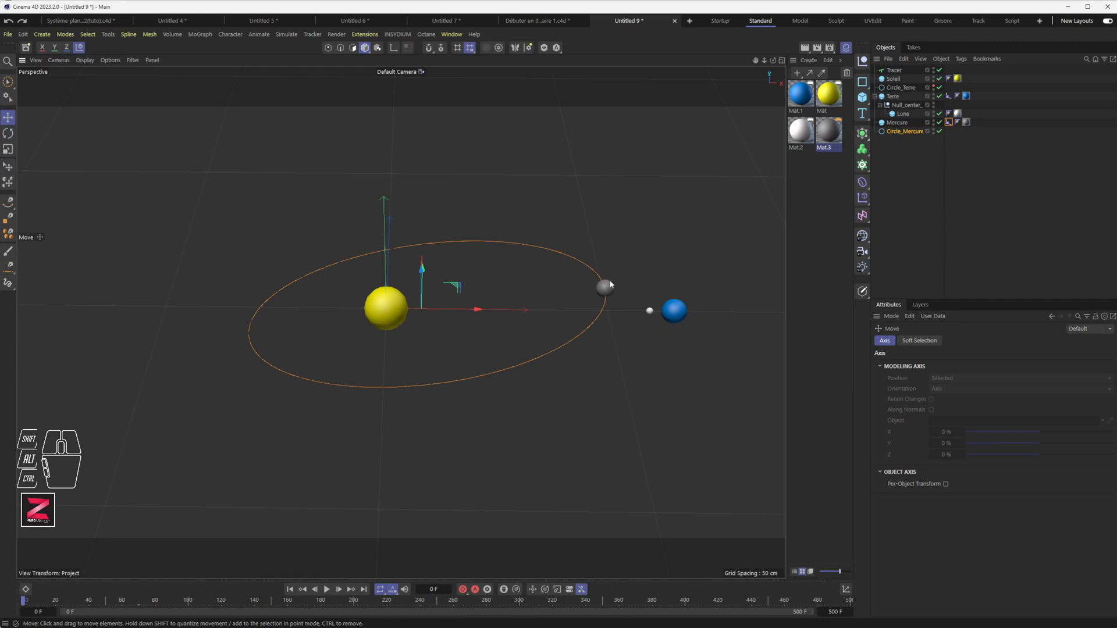
# In the Front view raise Circle_Mercure about 8 cm along Y, then select Mercure in Perspective.
pyautogui.middleClick(427, 354)
pyautogui.middleClick(599, 446)
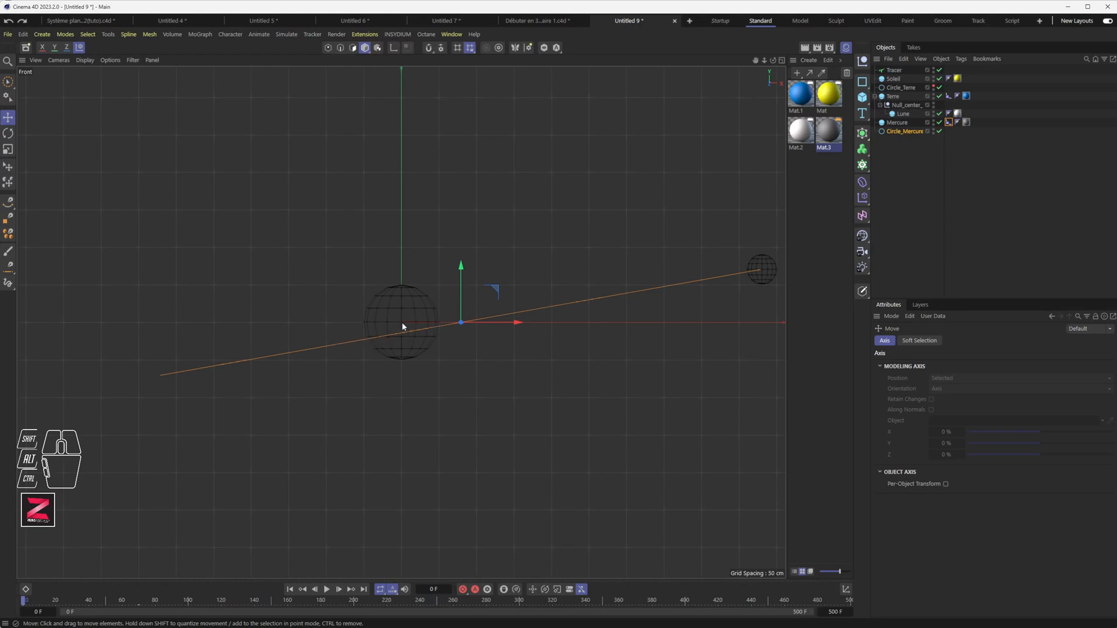
pyautogui.moveTo(462, 305); pyautogui.dragTo(463, 295)
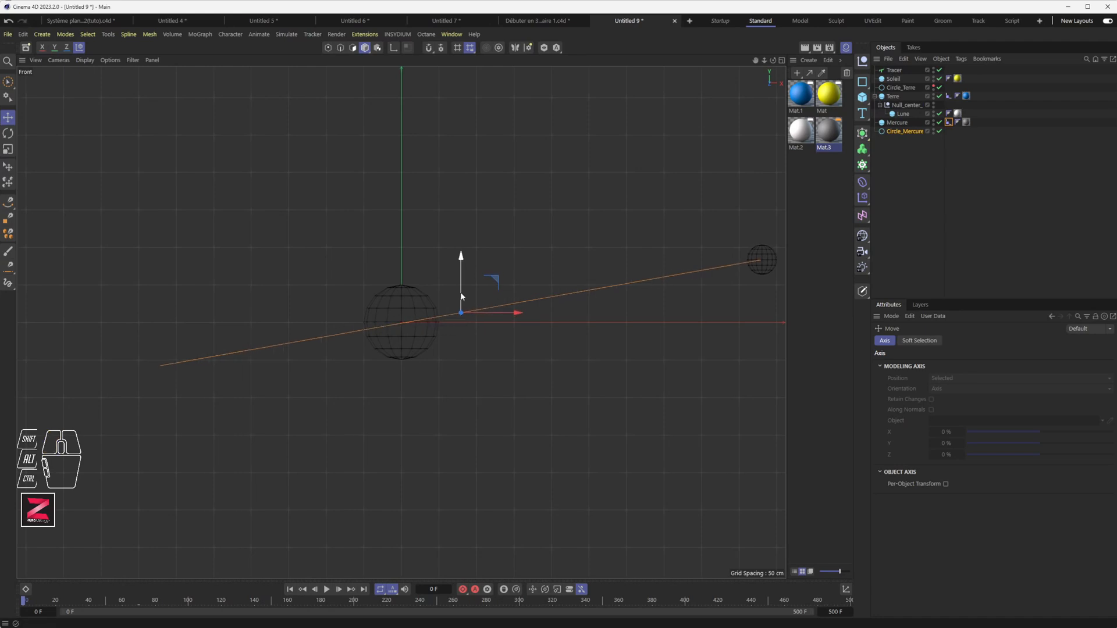
pyautogui.middleClick(429, 331)
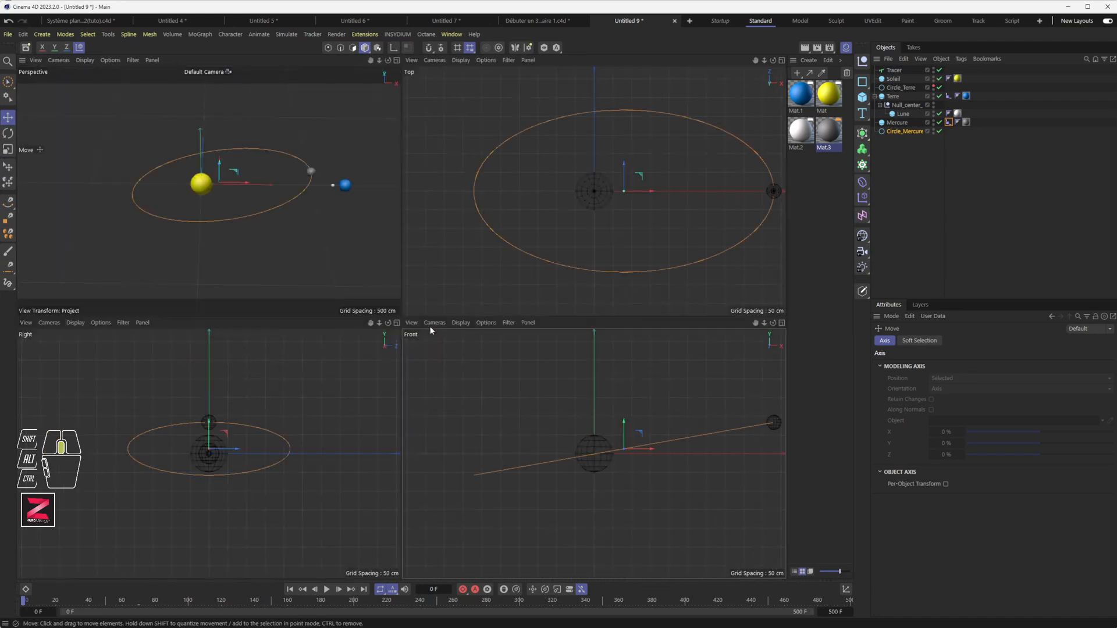
pyautogui.middleClick(280, 252)
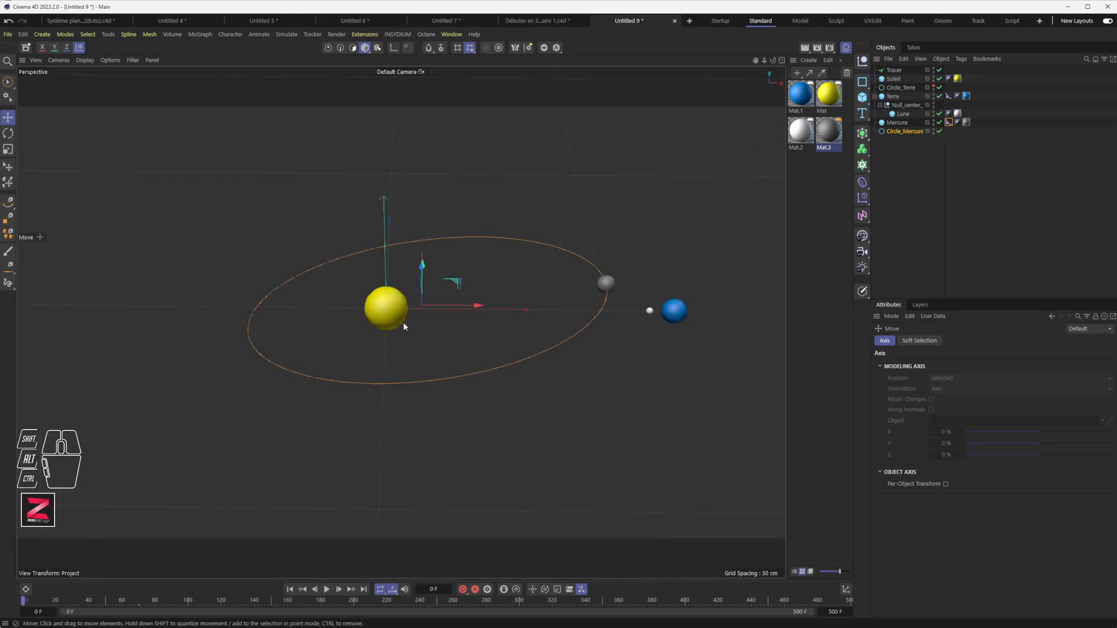
pyautogui.click(606, 286)
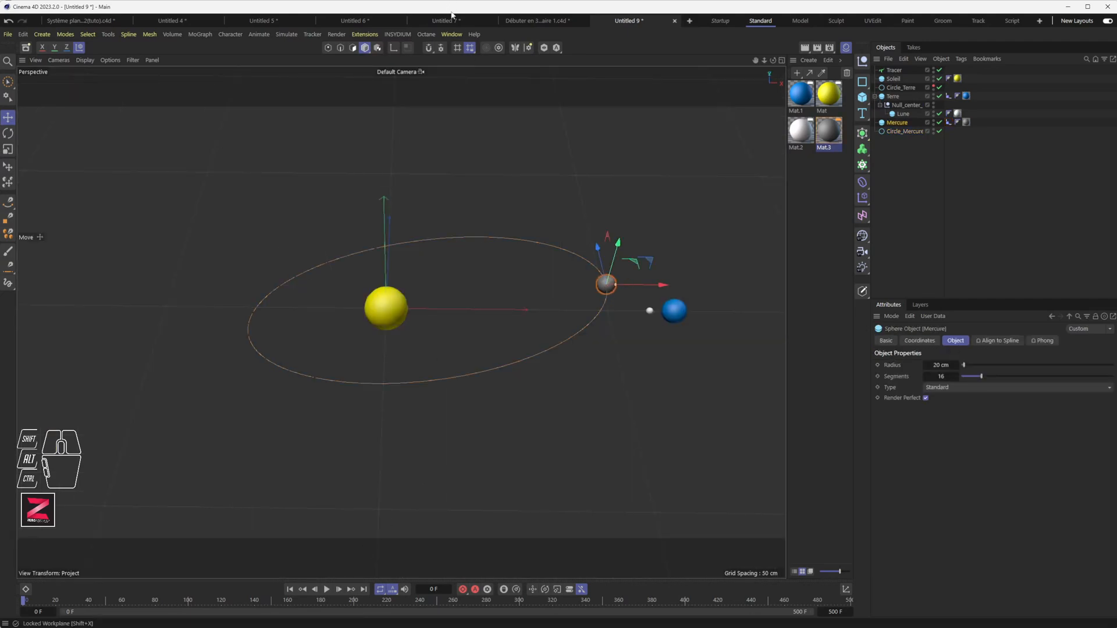
# Open the F-Curve timeline window and reposition it up and left.
pyautogui.click(452, 34)
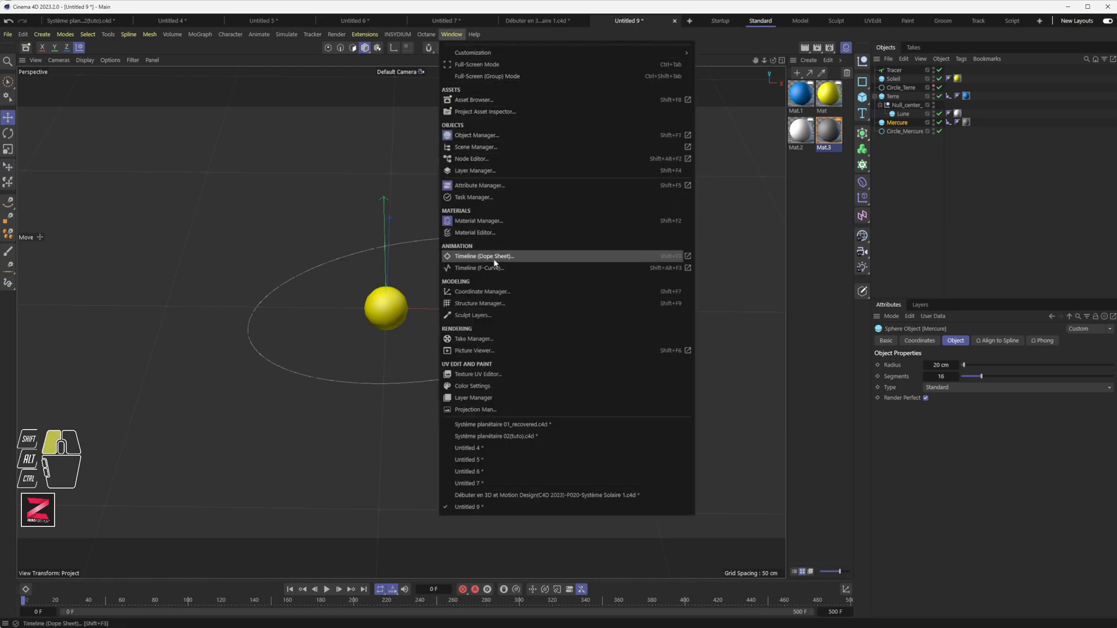
pyautogui.click(495, 268)
pyautogui.moveTo(532, 176); pyautogui.dragTo(254, 155)
pyautogui.click(71, 255)
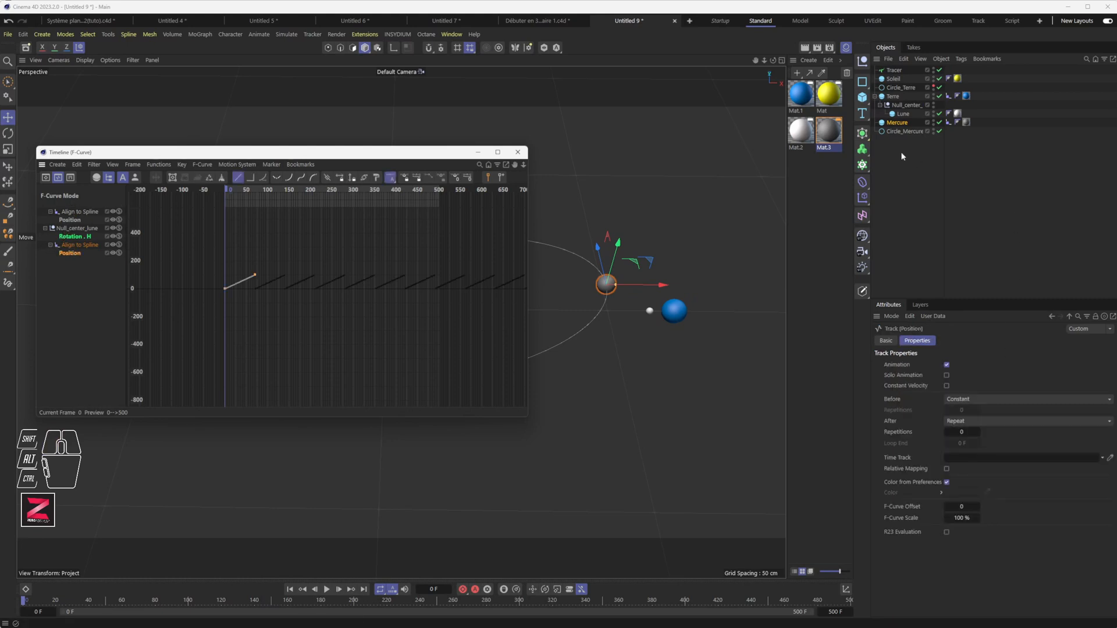
# Switch off automatic mode and add Mercure's Align to Spline tag to the timeline.
pyautogui.click(898, 123)
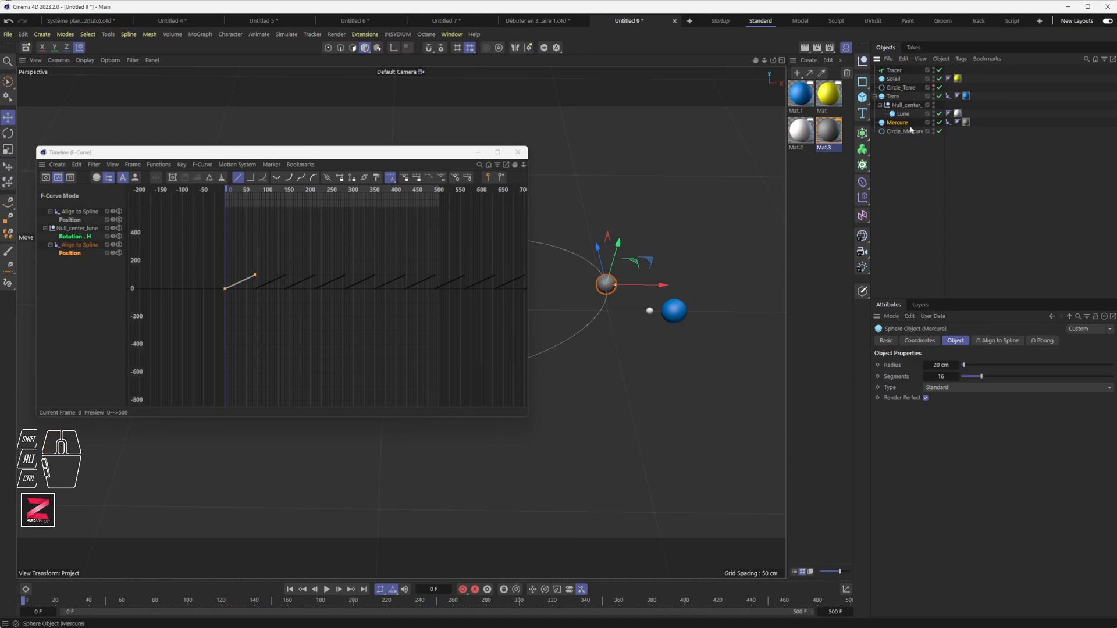
pyautogui.click(949, 123)
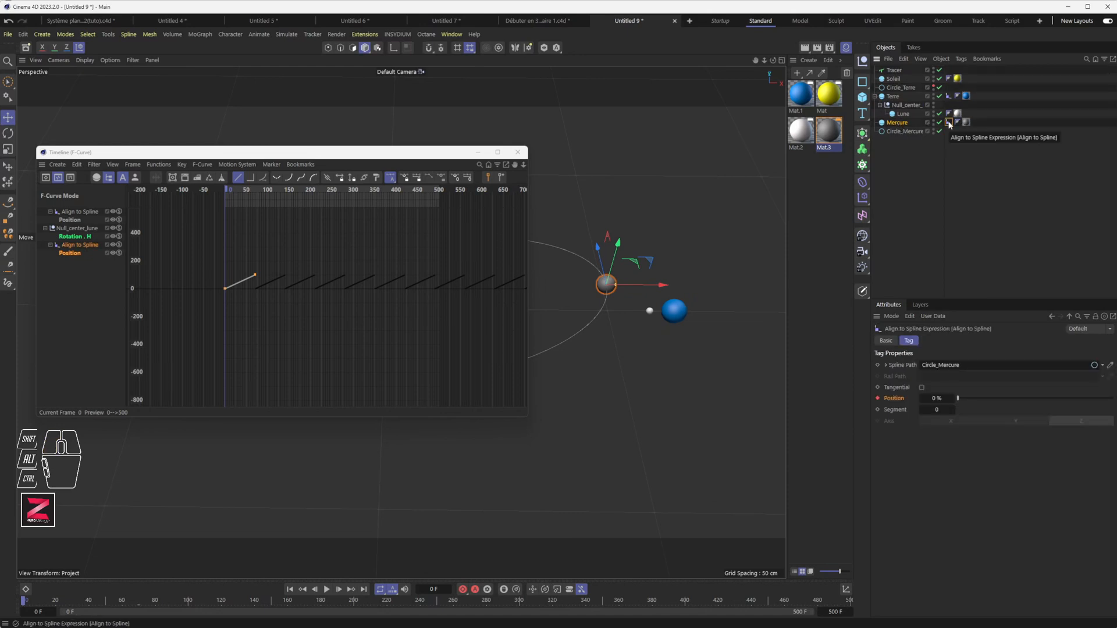
pyautogui.click(71, 243)
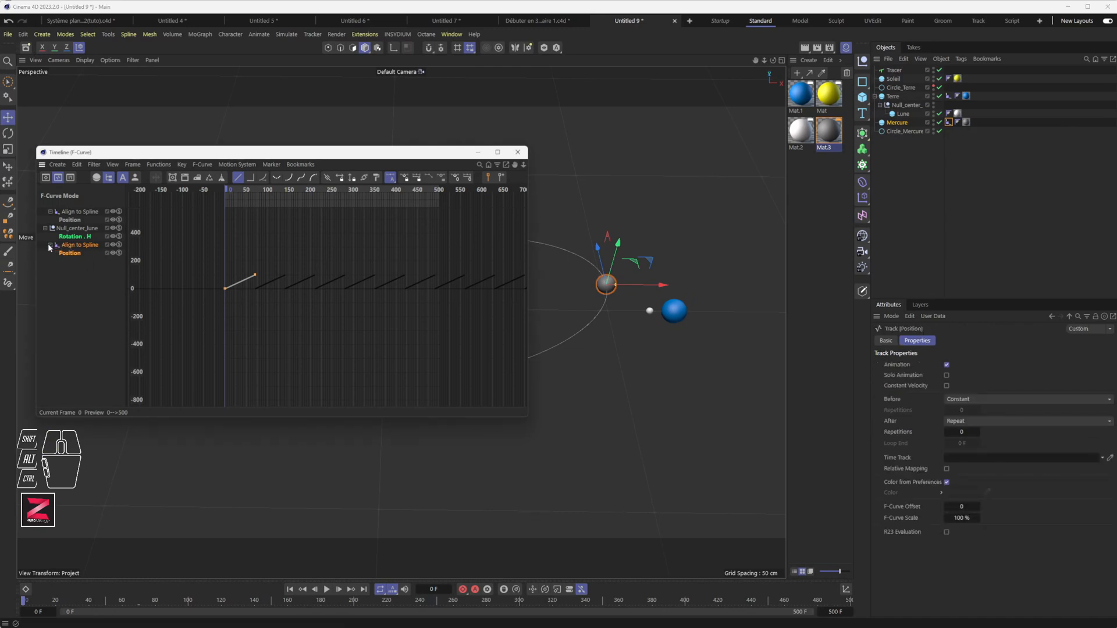
pyautogui.click(45, 228)
pyautogui.click(45, 228)
pyautogui.click(78, 296)
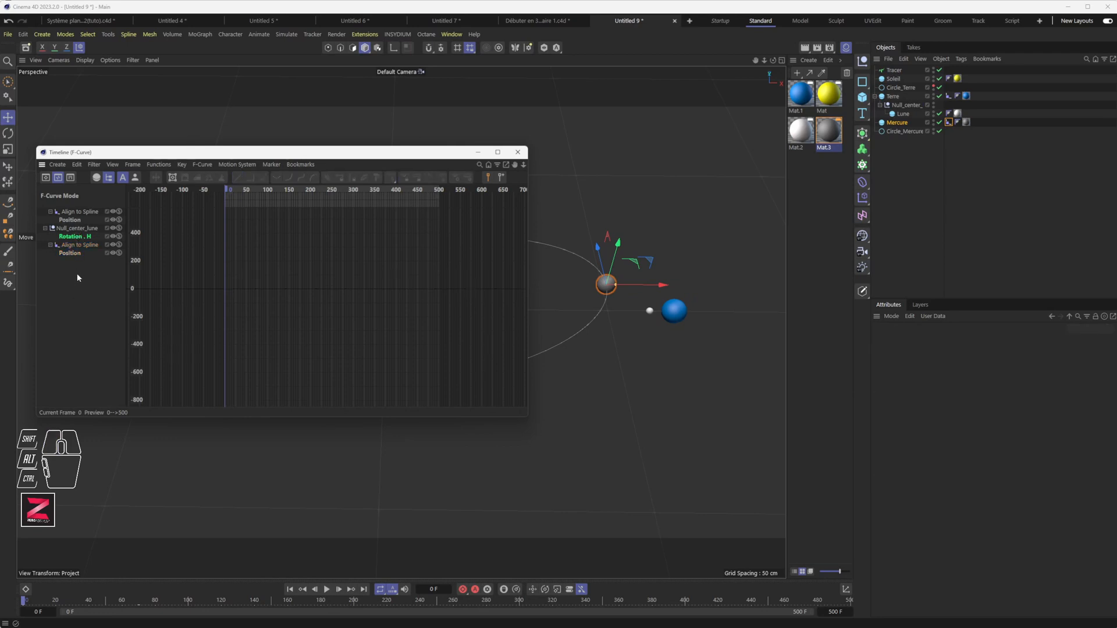
pyautogui.click(135, 177)
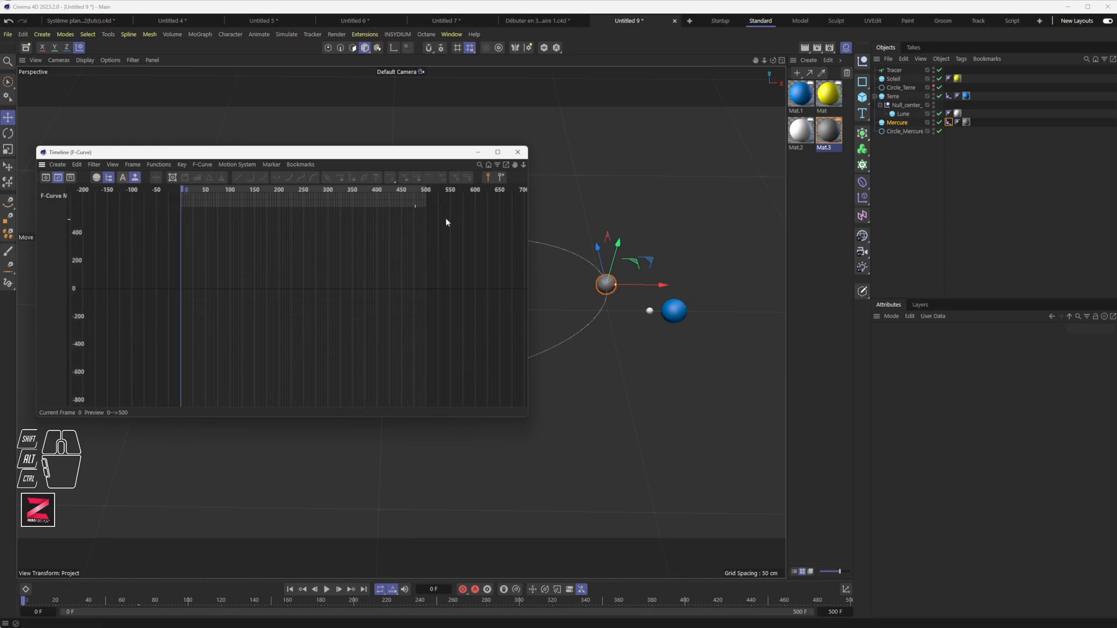
pyautogui.moveTo(949, 123); pyautogui.dragTo(52, 222)
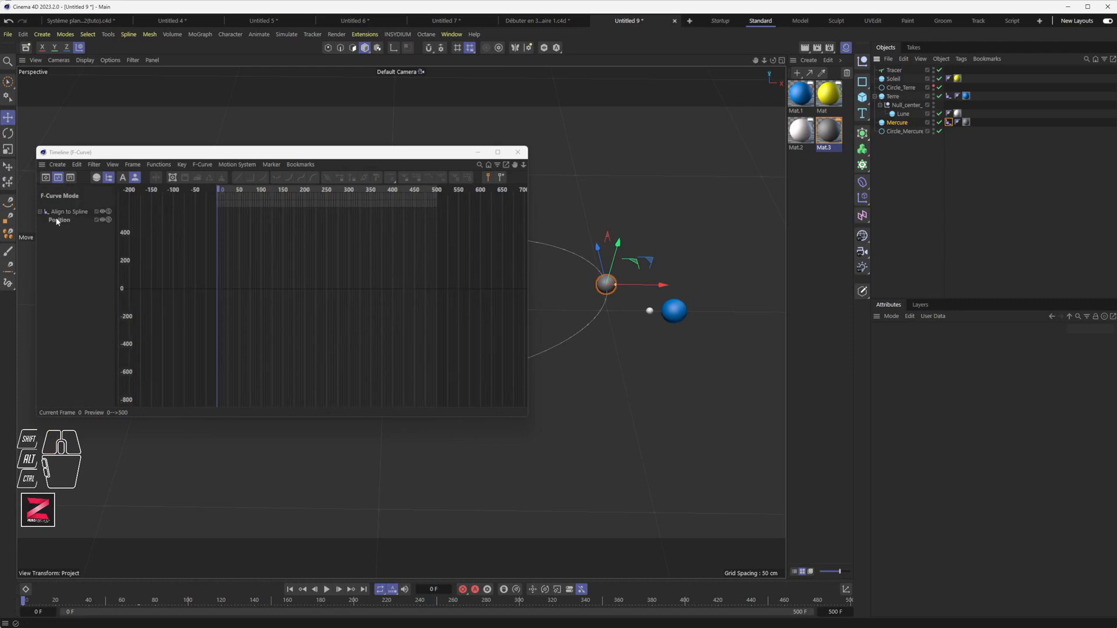
# Zoom the graph onto Mercure's 0-to-100 Position curve and select its frame 0 key.
pyautogui.click(59, 221)
pyautogui.keyDown('alt'); pyautogui.scroll(6, 231, 282); pyautogui.keyUp('alt')
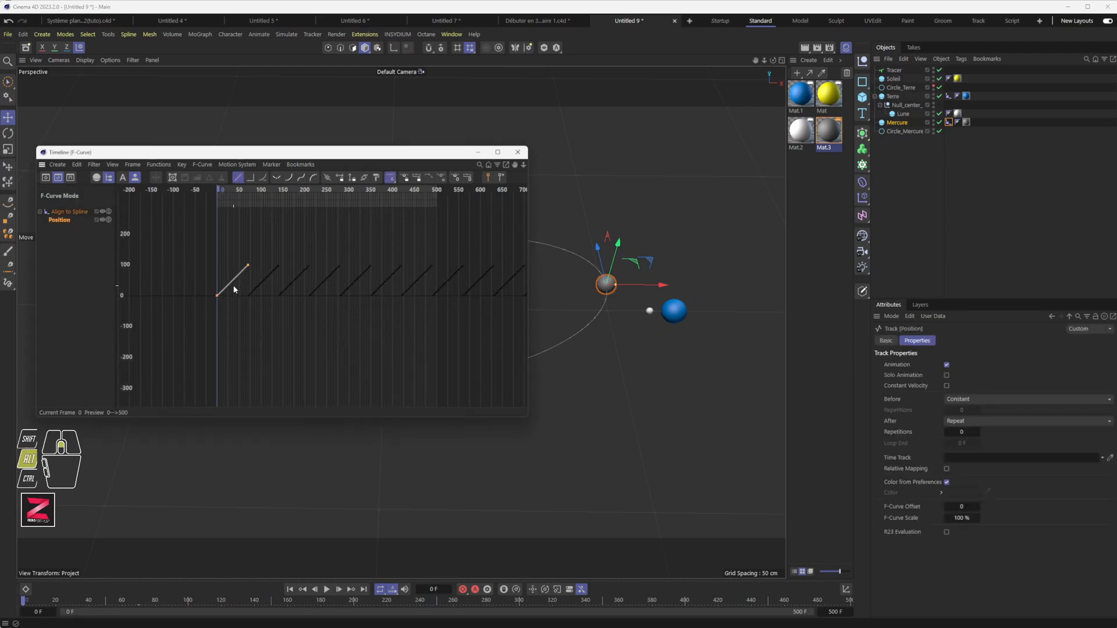
pyautogui.keyDown('alt'); pyautogui.moveTo(231, 282); pyautogui.dragTo(272, 317, button='middle'); pyautogui.keyUp('alt')
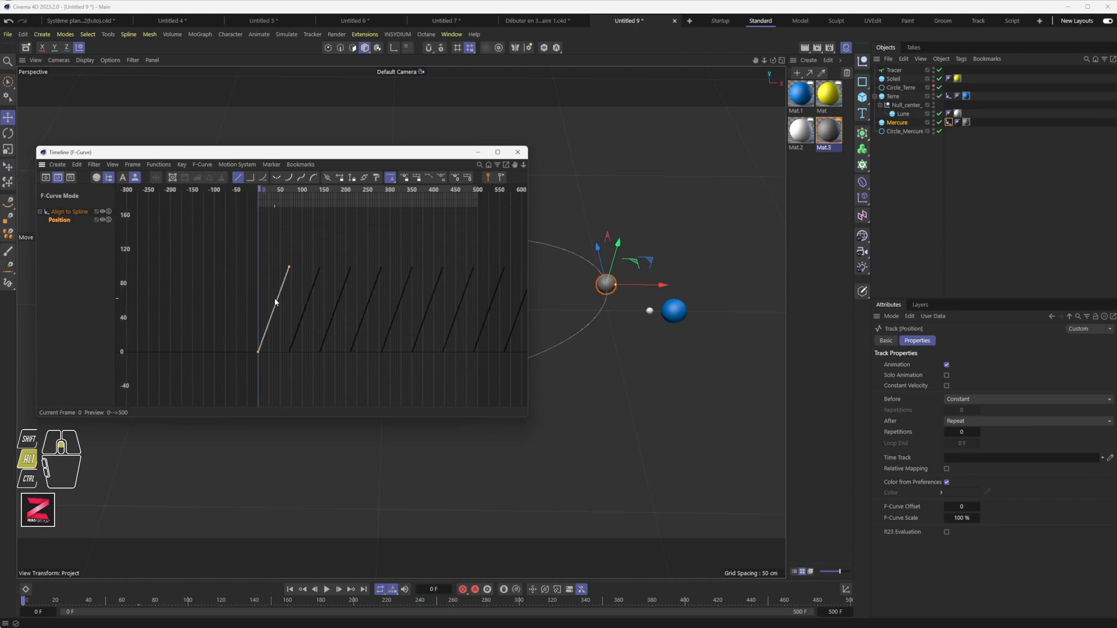
pyautogui.keyDown('alt'); pyautogui.moveTo(308, 297); pyautogui.dragTo(367, 285, button='right'); pyautogui.keyUp('alt')
pyautogui.keyDown('alt'); pyautogui.moveTo(183, 332); pyautogui.dragTo(262, 321, button='middle'); pyautogui.keyUp('alt')
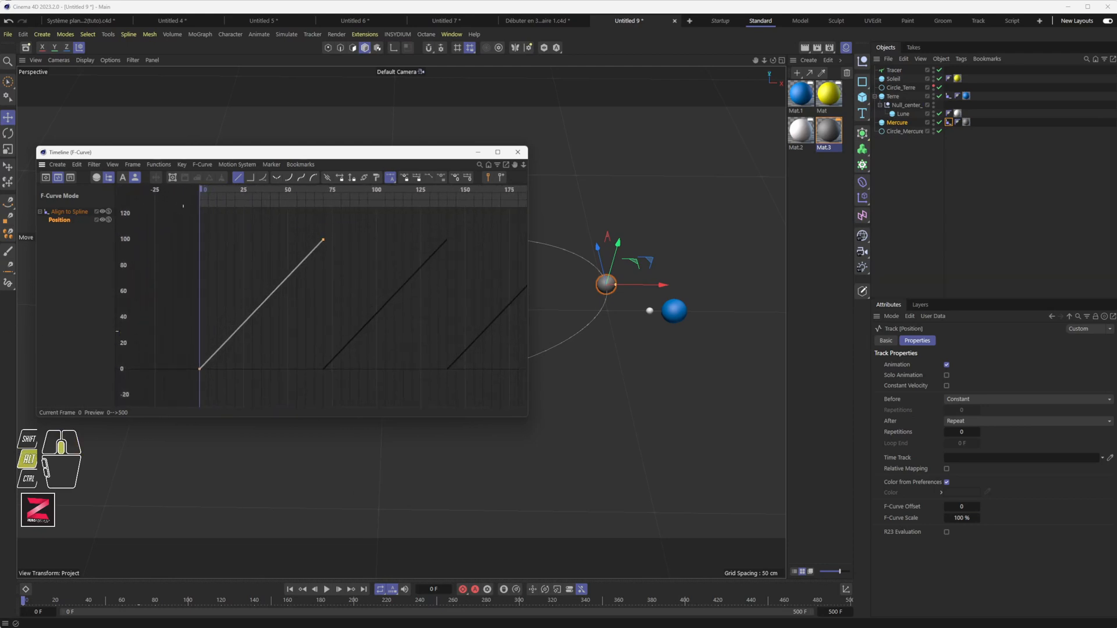
pyautogui.keyDown('alt'); pyautogui.moveTo(196, 337); pyautogui.dragTo(230, 342, button='right'); pyautogui.keyUp('alt')
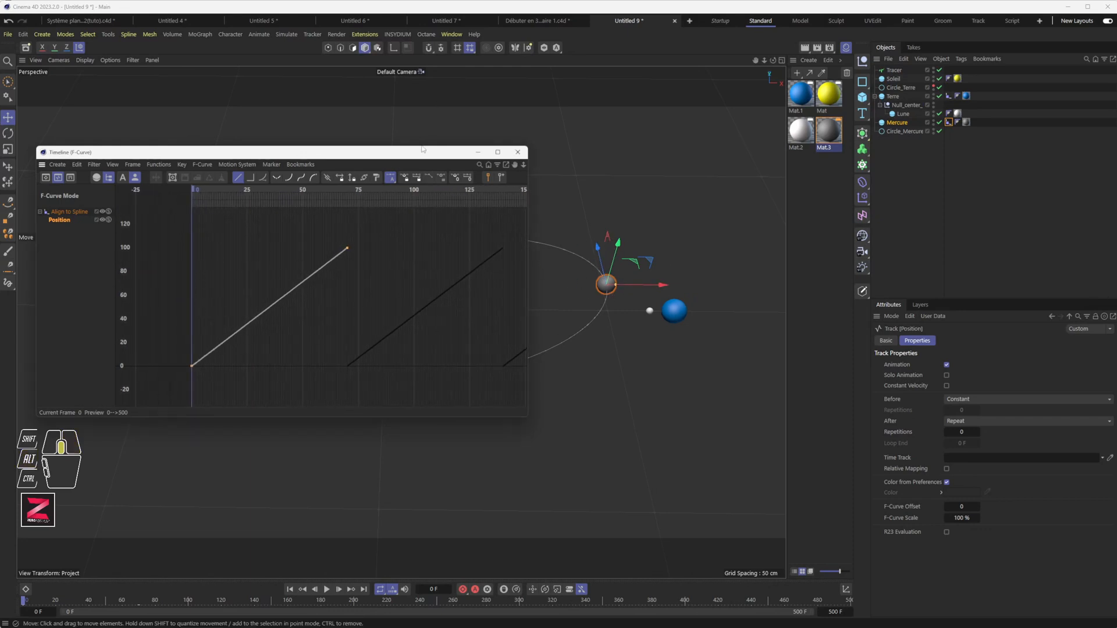
pyautogui.moveTo(423, 149); pyautogui.dragTo(418, 392)
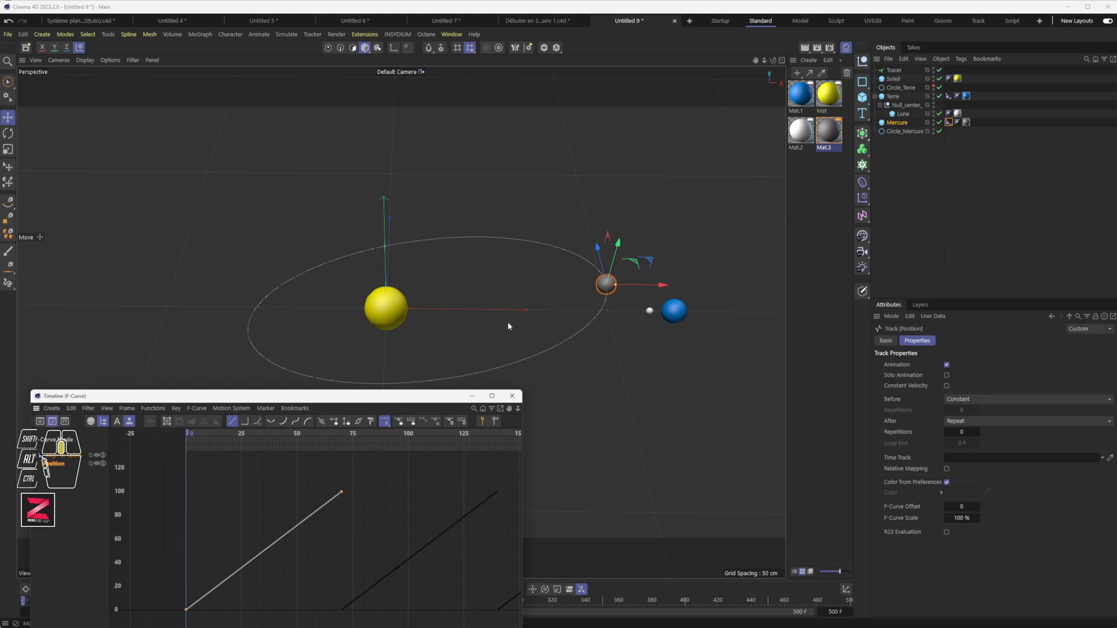
pyautogui.moveTo(372, 397); pyautogui.dragTo(362, 348)
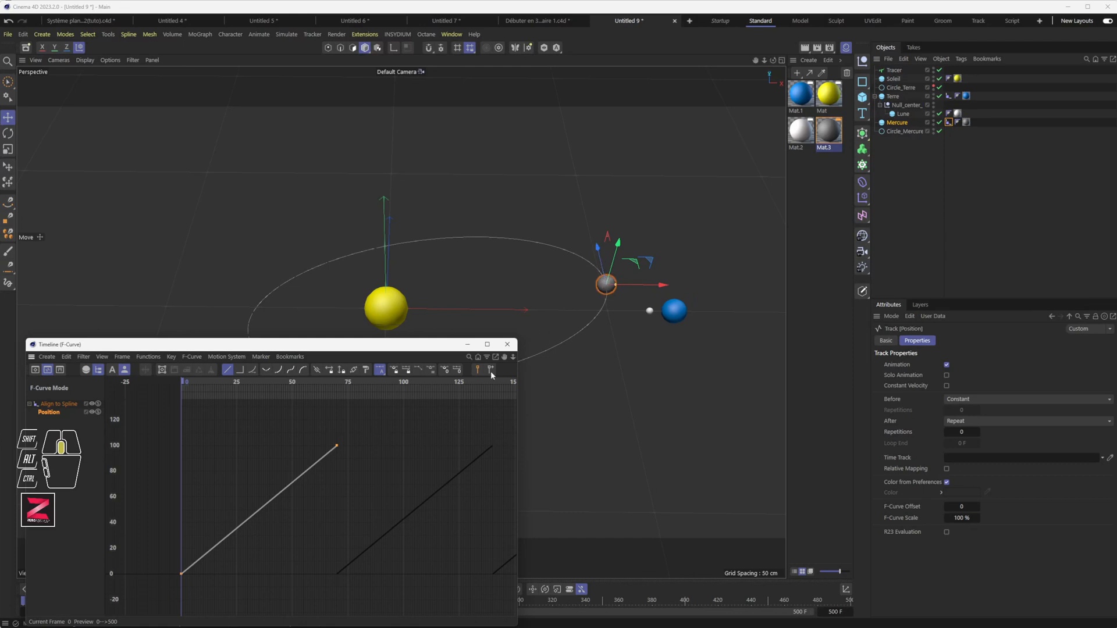
pyautogui.moveTo(166, 567); pyautogui.dragTo(212, 592)
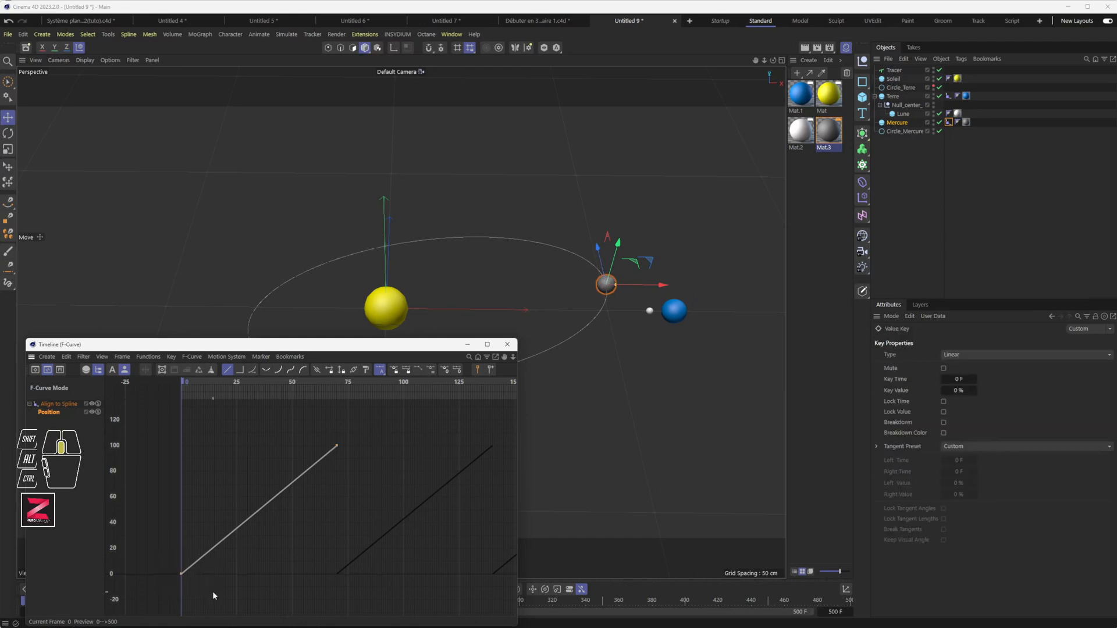
# Give Mercury's position keys spline interpolation and ease the end and start keys' tangents.
pyautogui.click(251, 370)
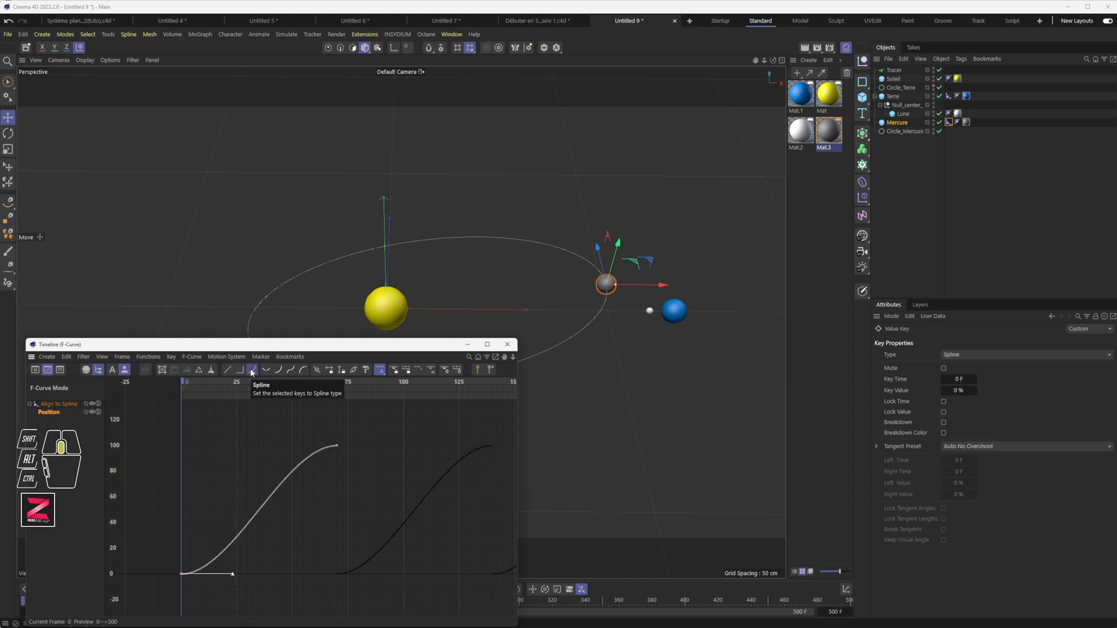
pyautogui.click(337, 446)
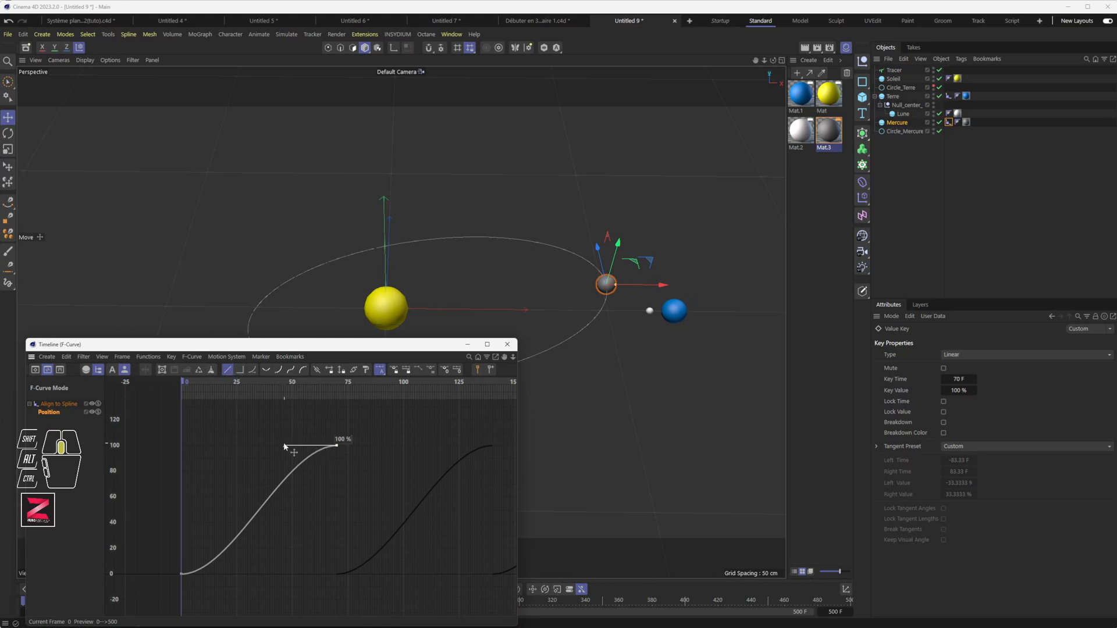
pyautogui.moveTo(284, 445); pyautogui.dragTo(302, 476)
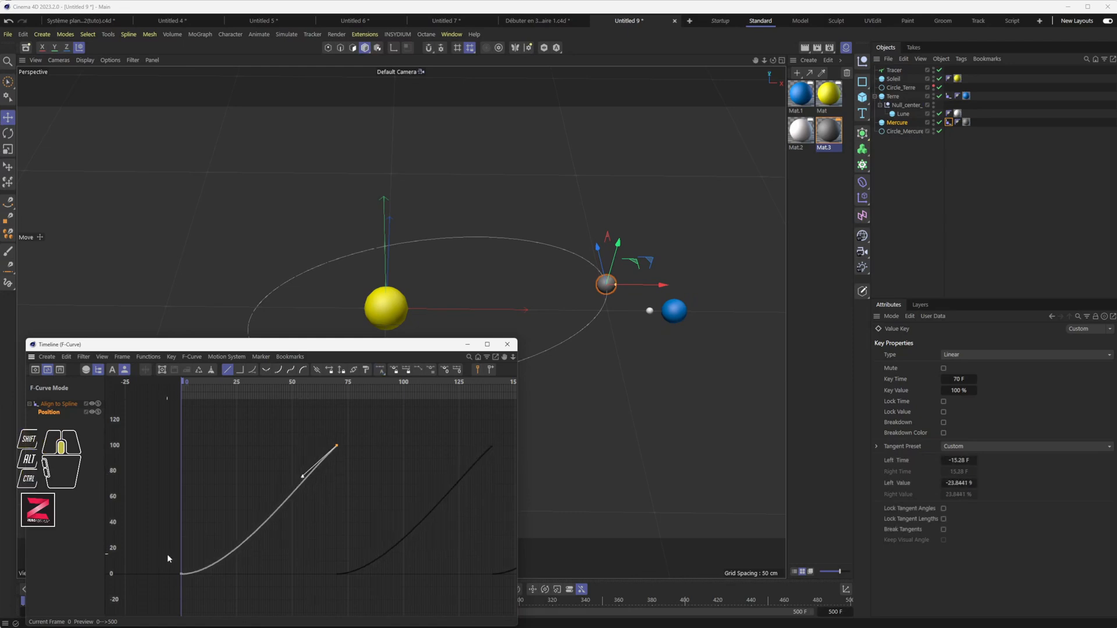
pyautogui.moveTo(167, 558); pyautogui.dragTo(217, 566)
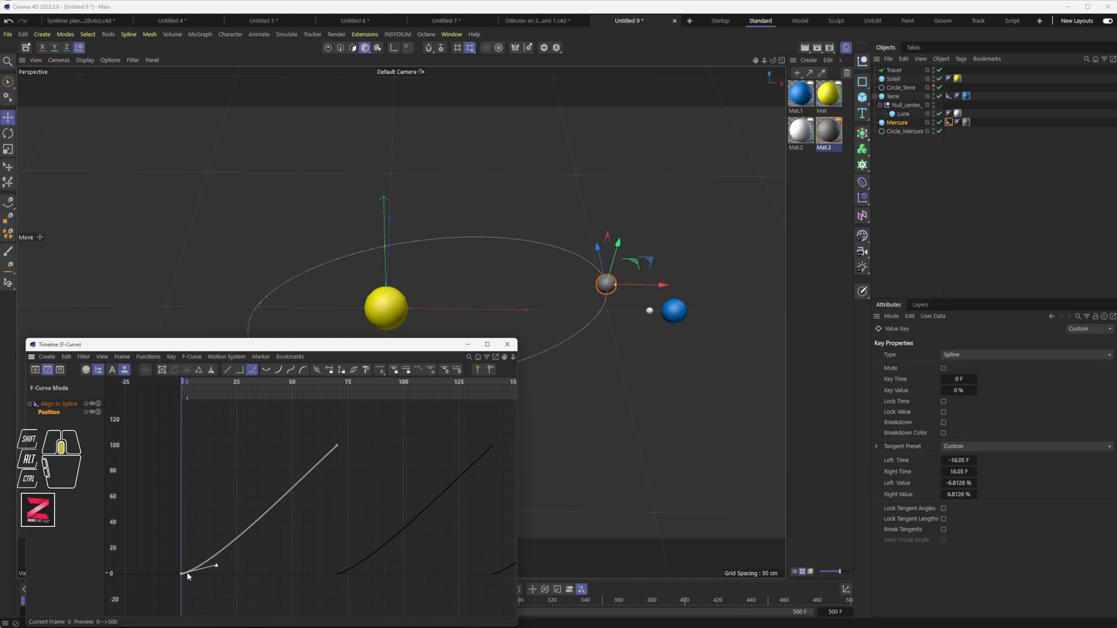
pyautogui.click(337, 446)
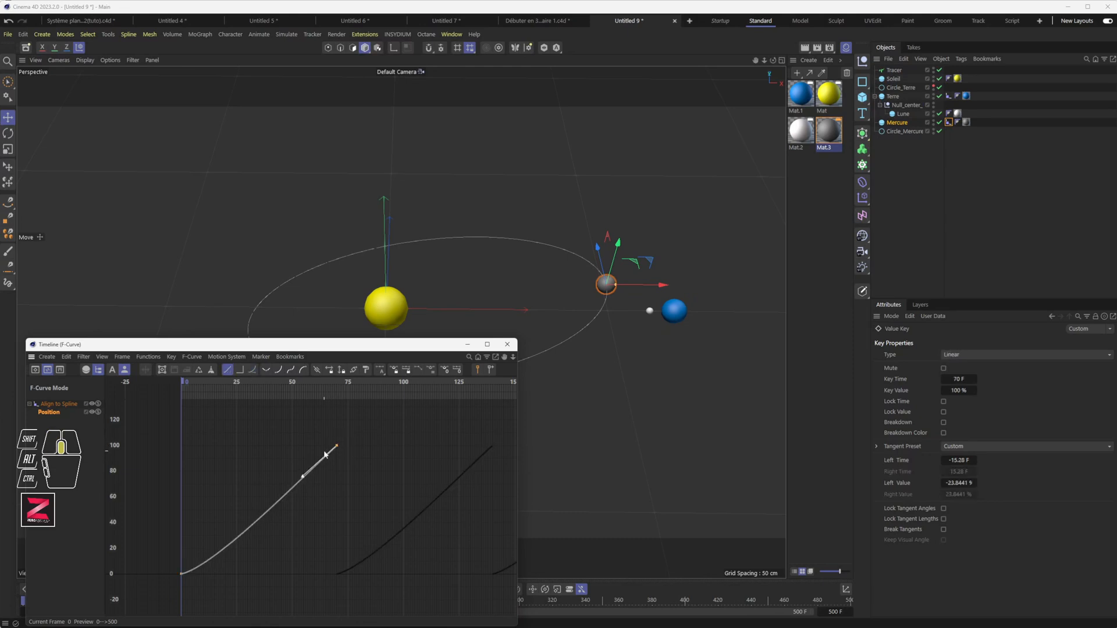
pyautogui.moveTo(303, 480)
pyautogui.mouseDown()
pyautogui.moveTo(311, 447)
pyautogui.moveTo(314, 469)
pyautogui.moveTo(306, 462)
pyautogui.mouseUp()
pyautogui.click(183, 572)
pyautogui.moveTo(378, 420); pyautogui.dragTo(162, 598)
pyautogui.moveTo(213, 568)
pyautogui.mouseDown()
pyautogui.moveTo(224, 575)
pyautogui.moveTo(218, 566)
pyautogui.mouseUp()
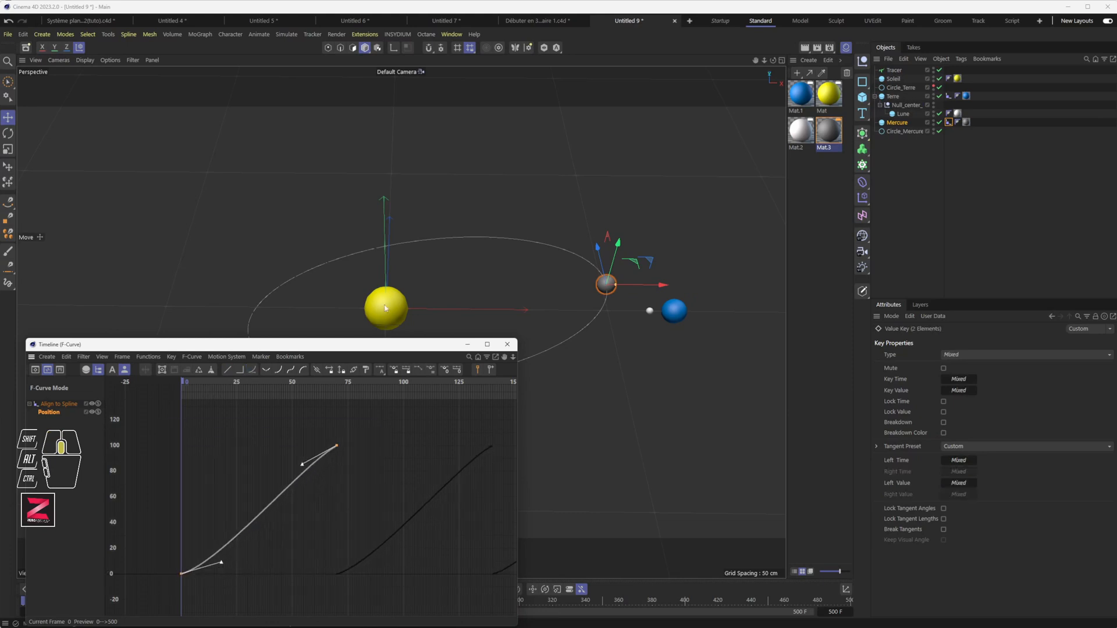
# Reset both keys from Linear back to Spline interpolation and ease the upper key's tangent.
pyautogui.click(253, 370)
pyautogui.moveTo(362, 423); pyautogui.dragTo(122, 622)
pyautogui.click(228, 370)
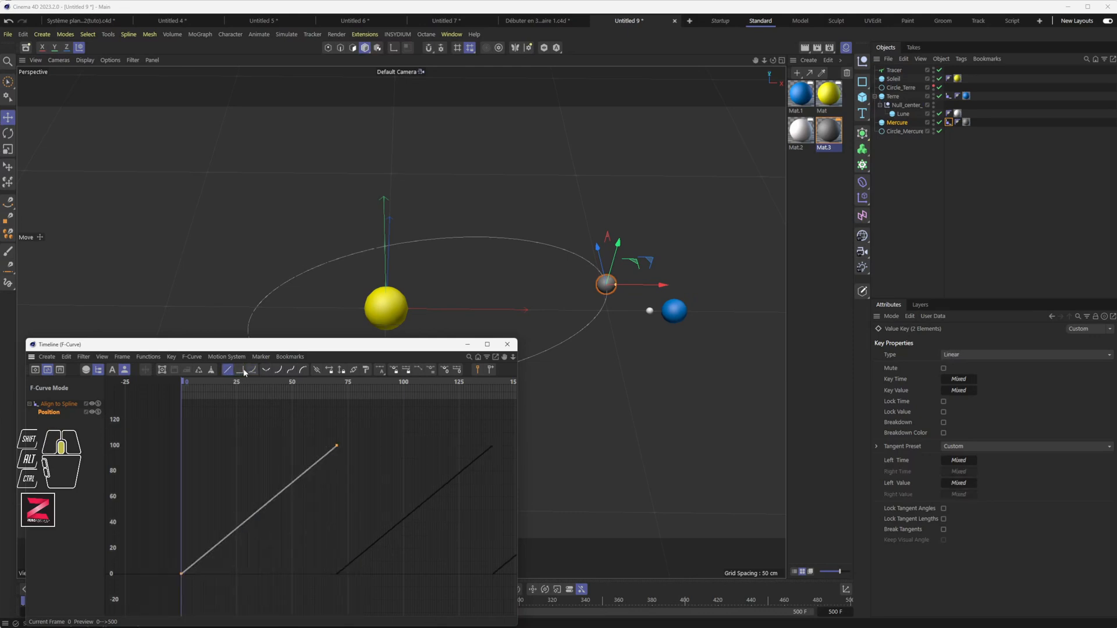
pyautogui.click(253, 370)
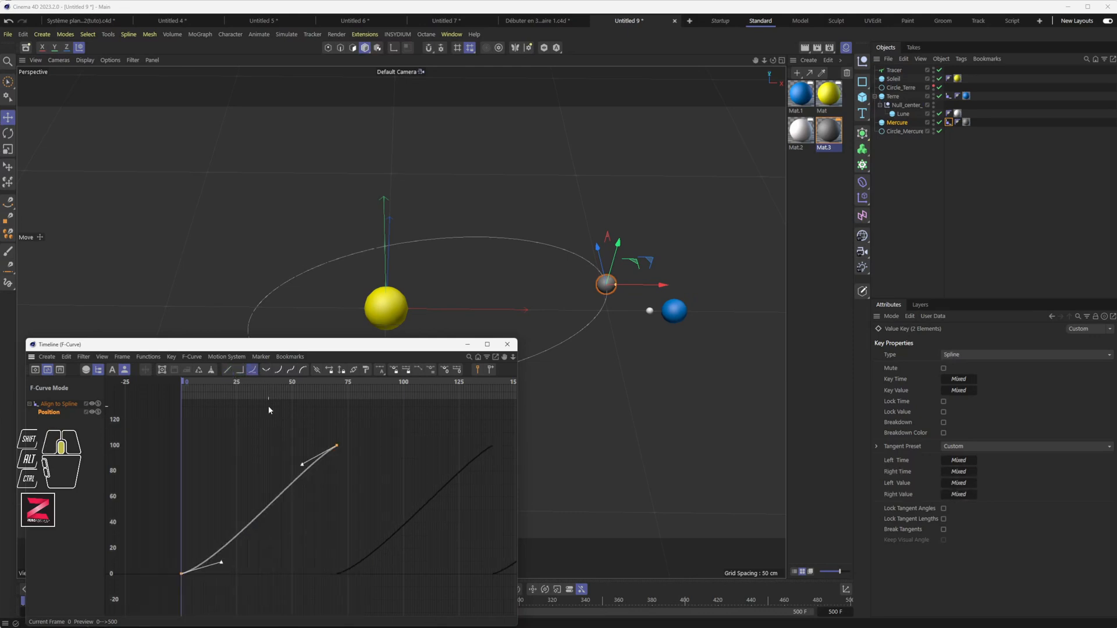
pyautogui.moveTo(361, 429); pyautogui.dragTo(169, 589)
pyautogui.moveTo(302, 464)
pyautogui.keyDown('ctrl'); pyautogui.mouseDown()
pyautogui.moveTo(296, 448)
pyautogui.moveTo(289, 456)
pyautogui.moveTo(303, 464)
pyautogui.mouseUp(); pyautogui.keyUp('ctrl')
pyautogui.moveTo(394, 346); pyautogui.dragTo(391, 380)
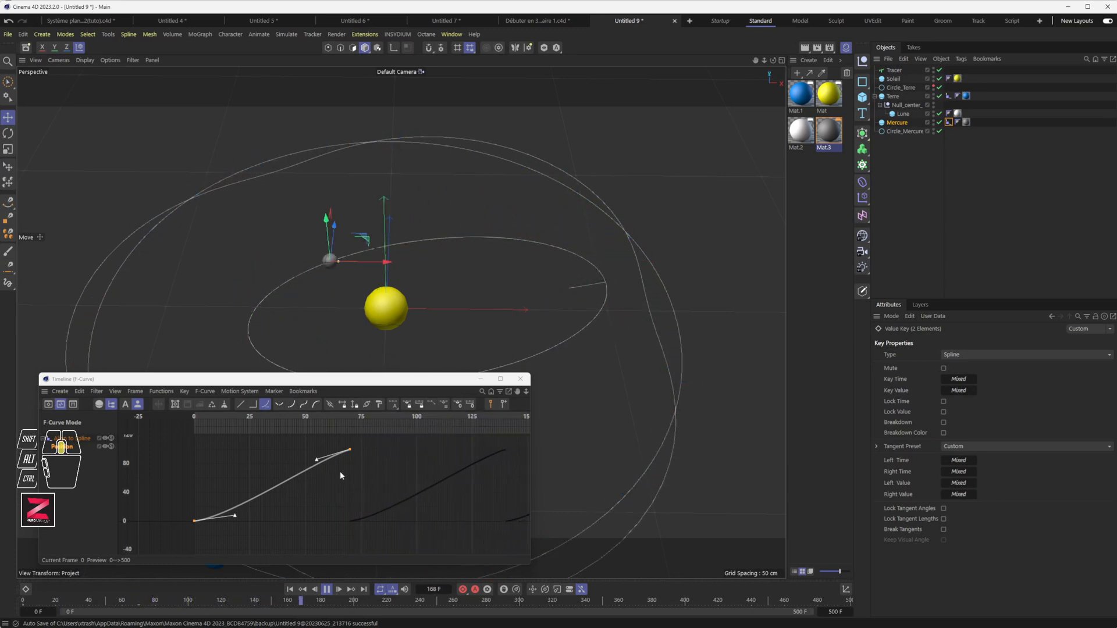
# Stretch the upper key's tangent handle, then try Linear on both keys and undo it.
pyautogui.click(350, 450)
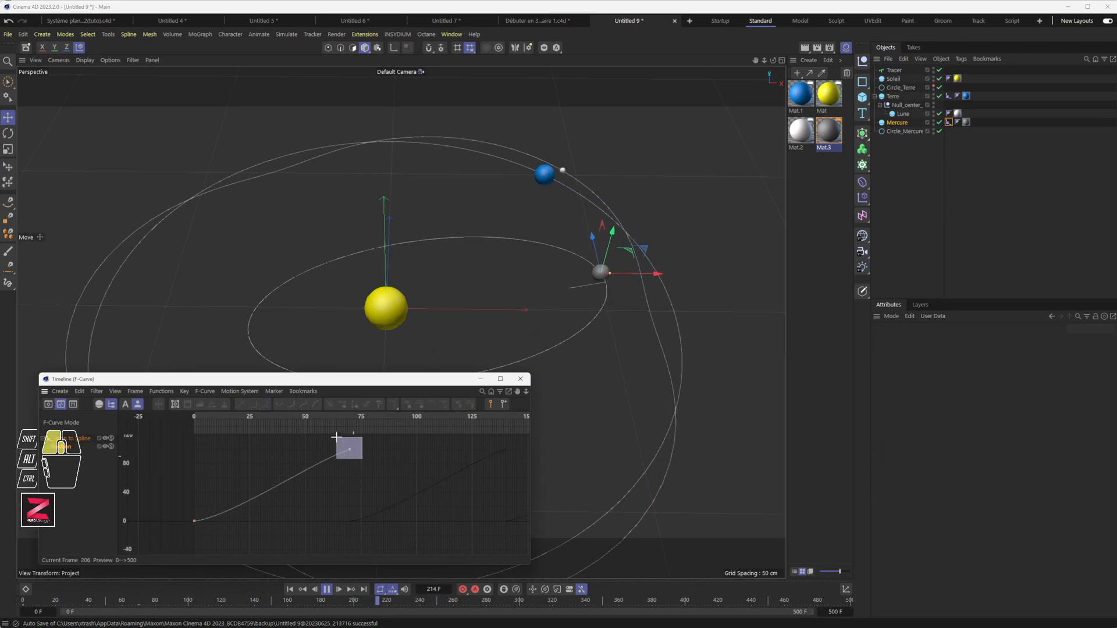
pyautogui.moveTo(351, 451); pyautogui.dragTo(416, 450)
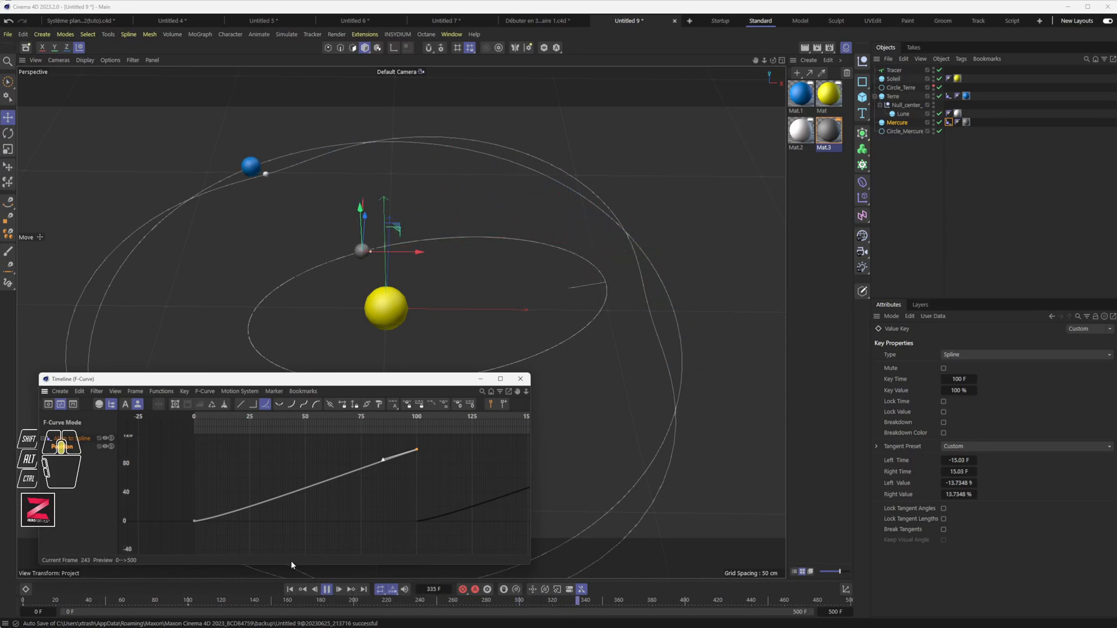
pyautogui.moveTo(167, 441); pyautogui.dragTo(470, 545)
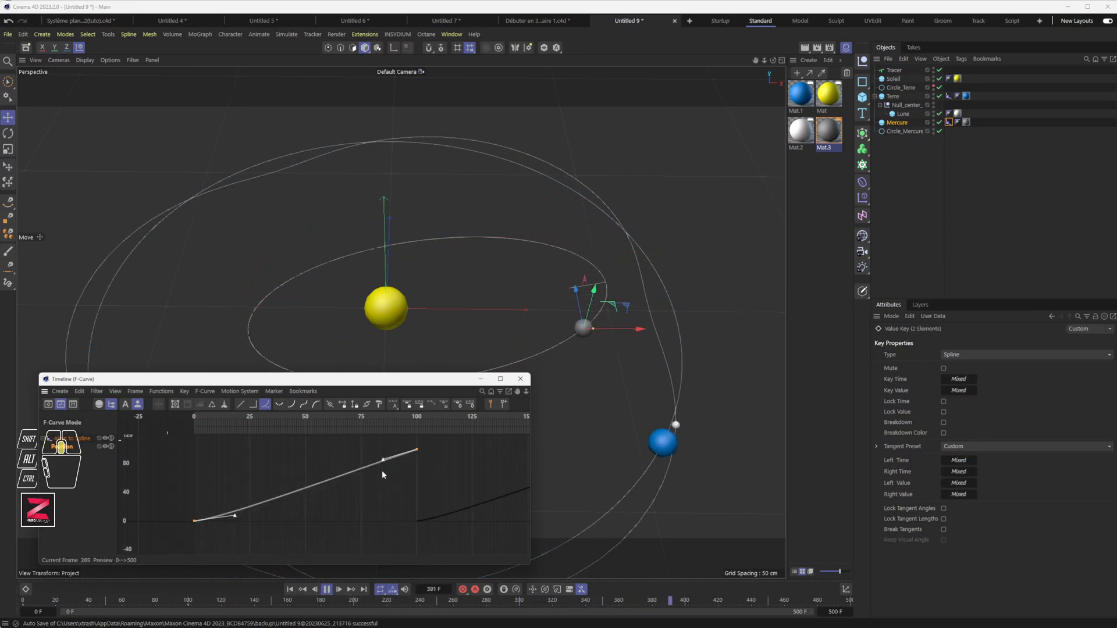
pyautogui.moveTo(383, 461); pyautogui.dragTo(381, 458)
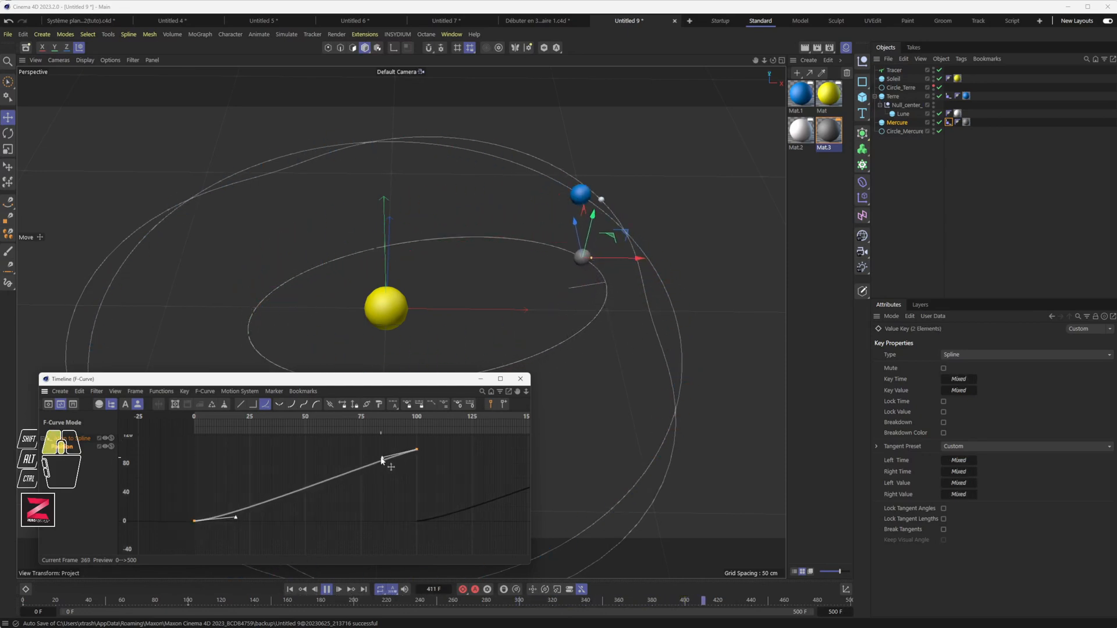
pyautogui.click(239, 404)
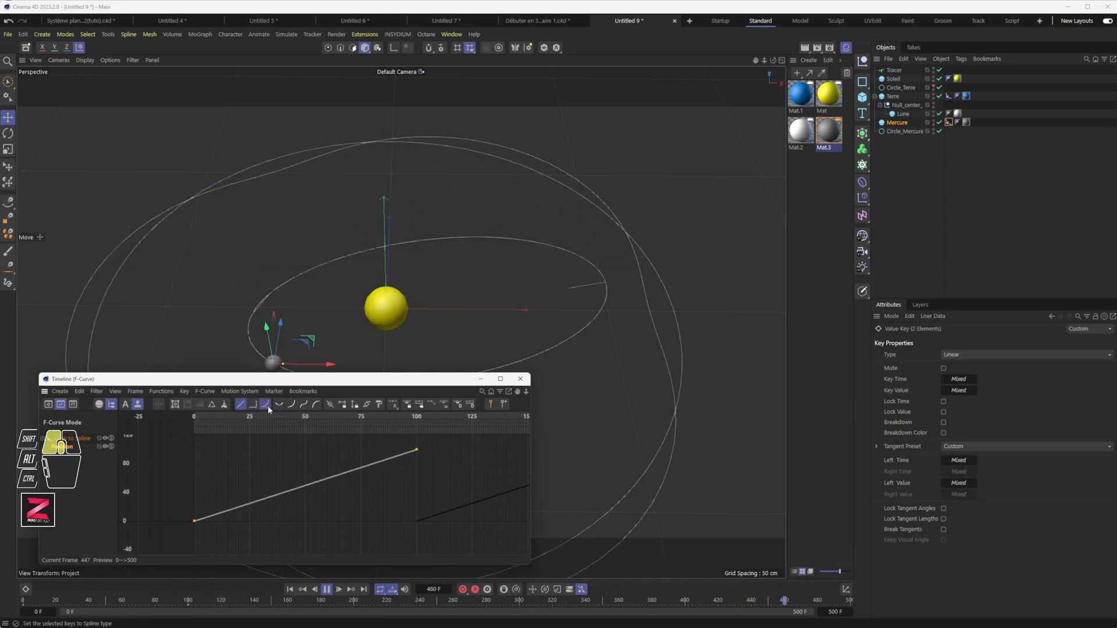
pyautogui.hotkey('ctrl', 'z')
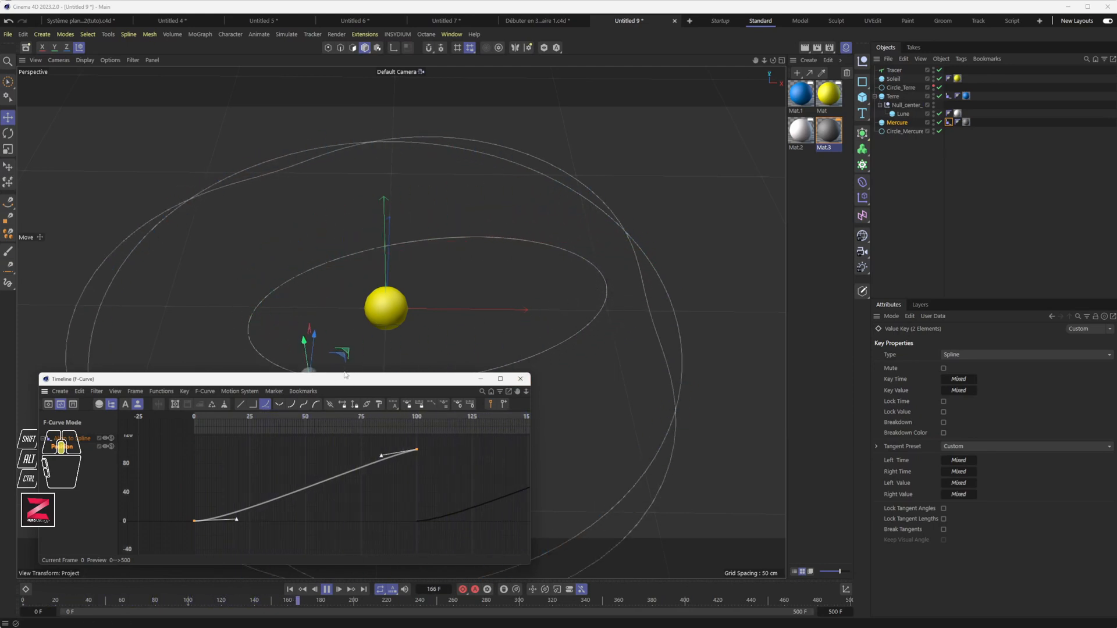
# Select both position keys and pull the upper tangent left to form an S-curve.
pyautogui.moveTo(345, 376); pyautogui.dragTo(345, 398)
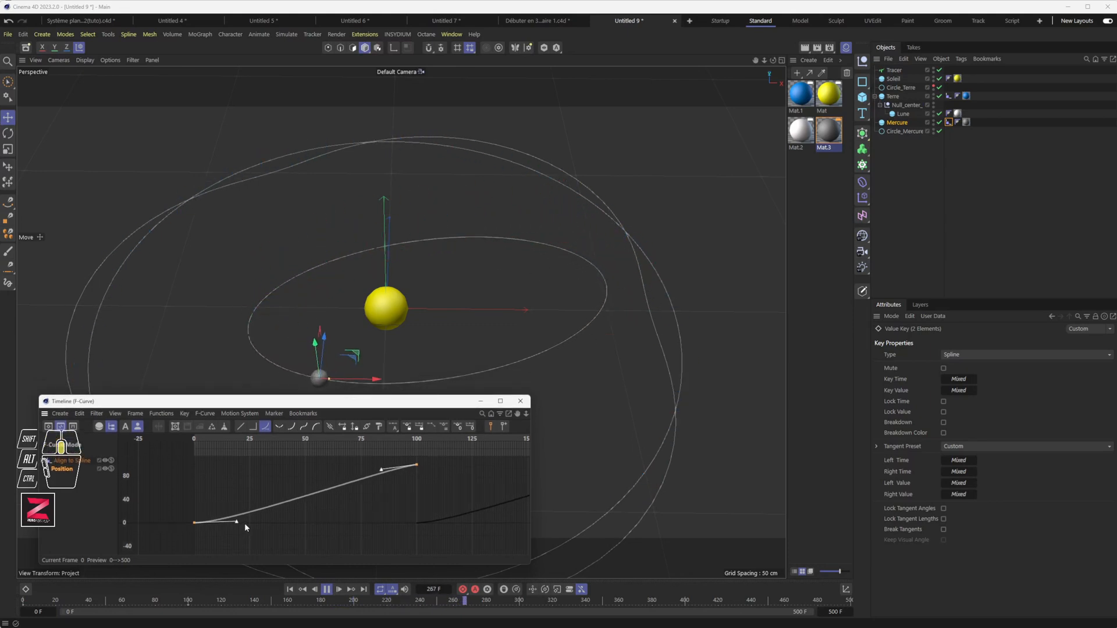
pyautogui.click(182, 505)
pyautogui.click(194, 522)
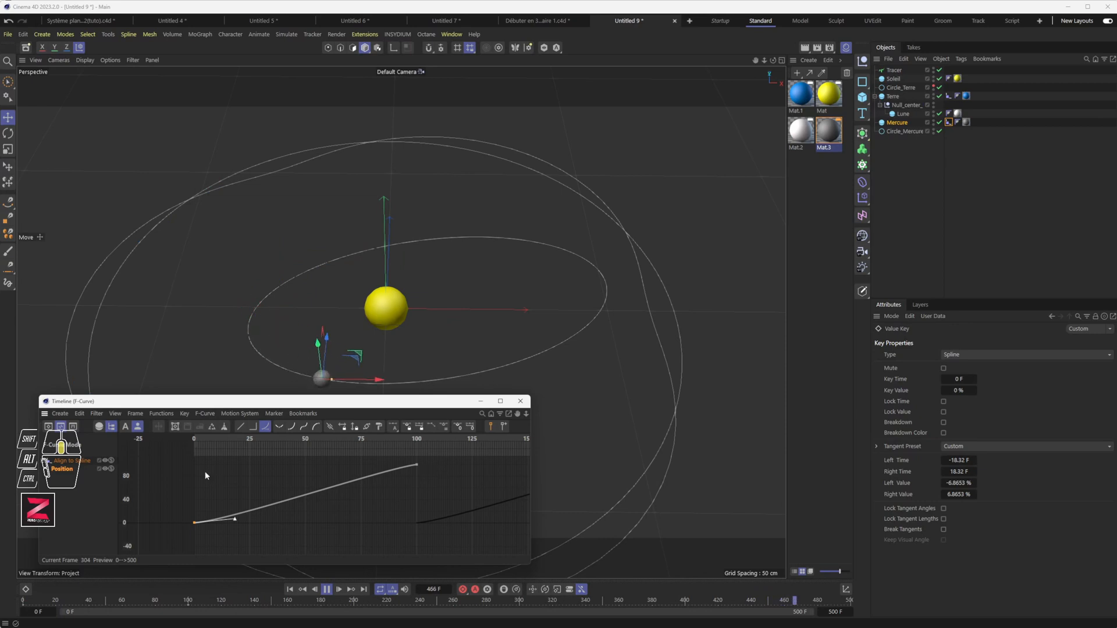
pyautogui.moveTo(186, 470); pyautogui.dragTo(450, 533)
pyautogui.moveTo(442, 459); pyautogui.dragTo(183, 556)
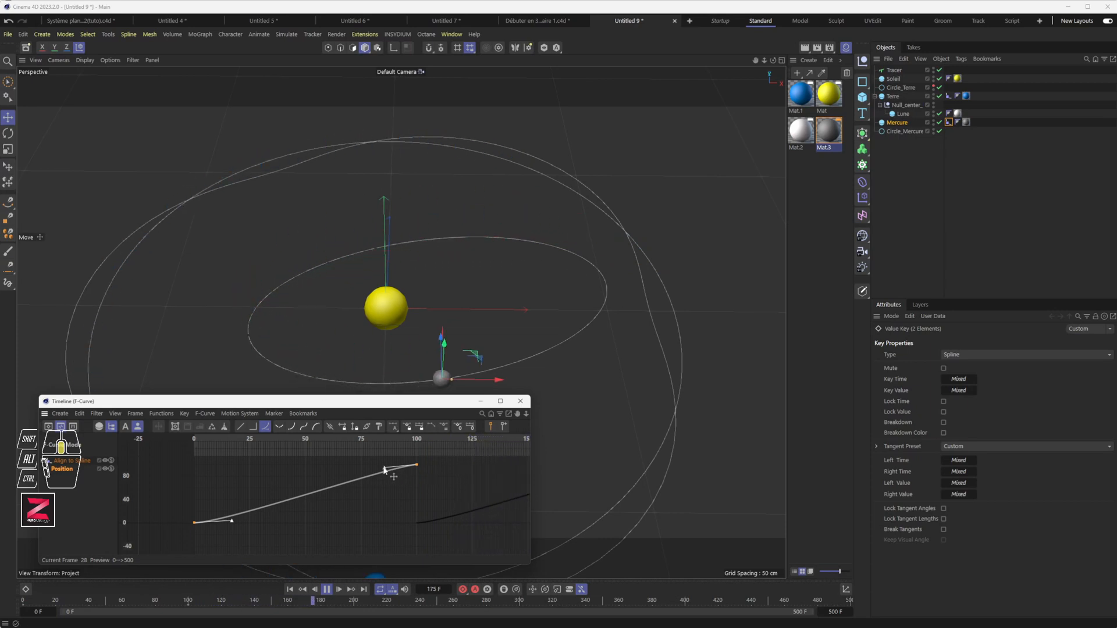
pyautogui.moveTo(385, 469); pyautogui.dragTo(336, 479)
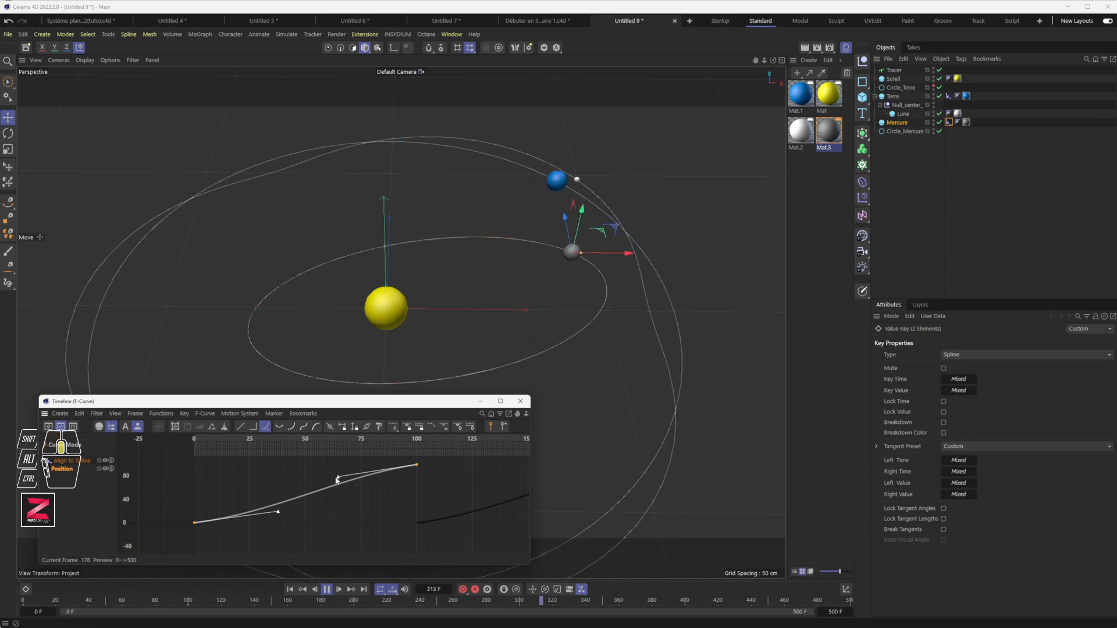
pyautogui.moveTo(338, 477); pyautogui.dragTo(313, 484)
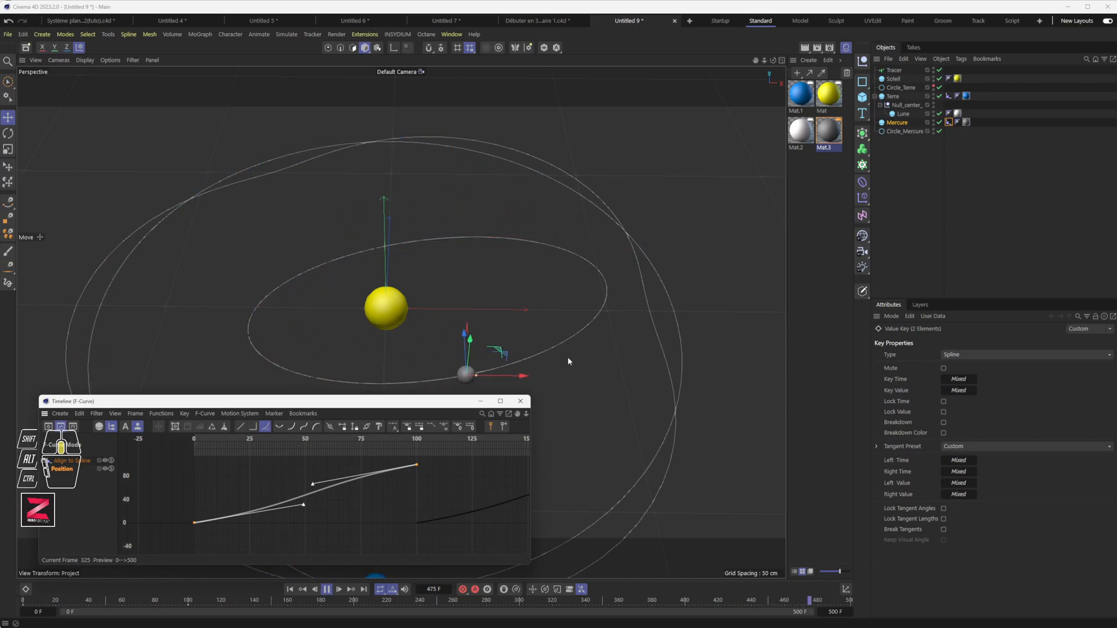
# Close the F-curve window and orbit the view around the solar system.
pyautogui.click(522, 401)
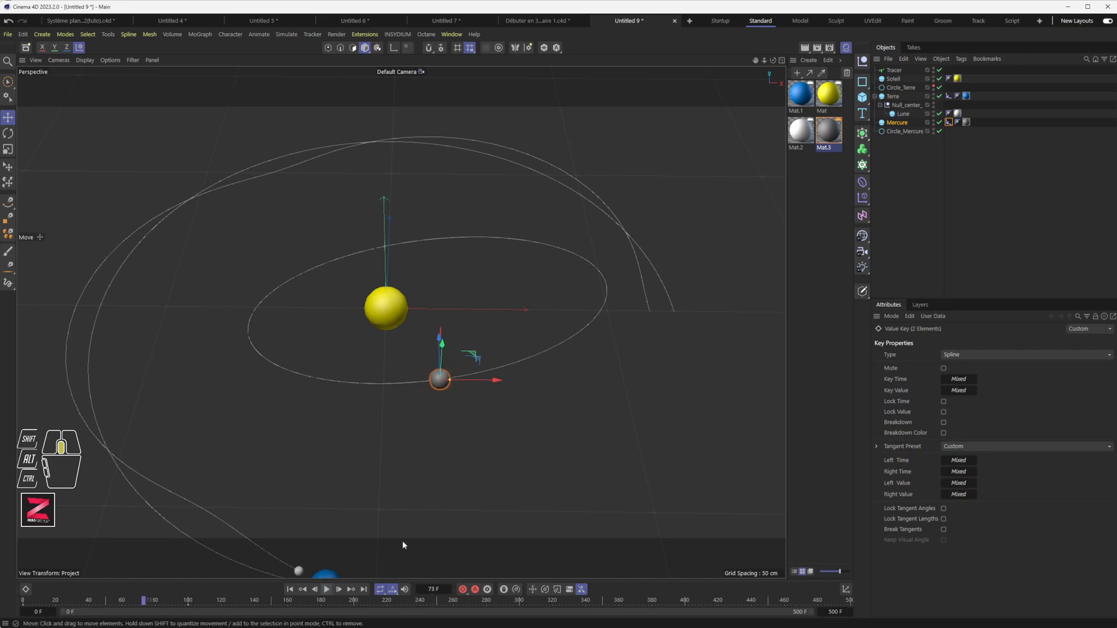
pyautogui.keyDown('alt'); pyautogui.moveTo(403, 540); pyautogui.dragTo(426, 414); pyautogui.keyUp('alt')
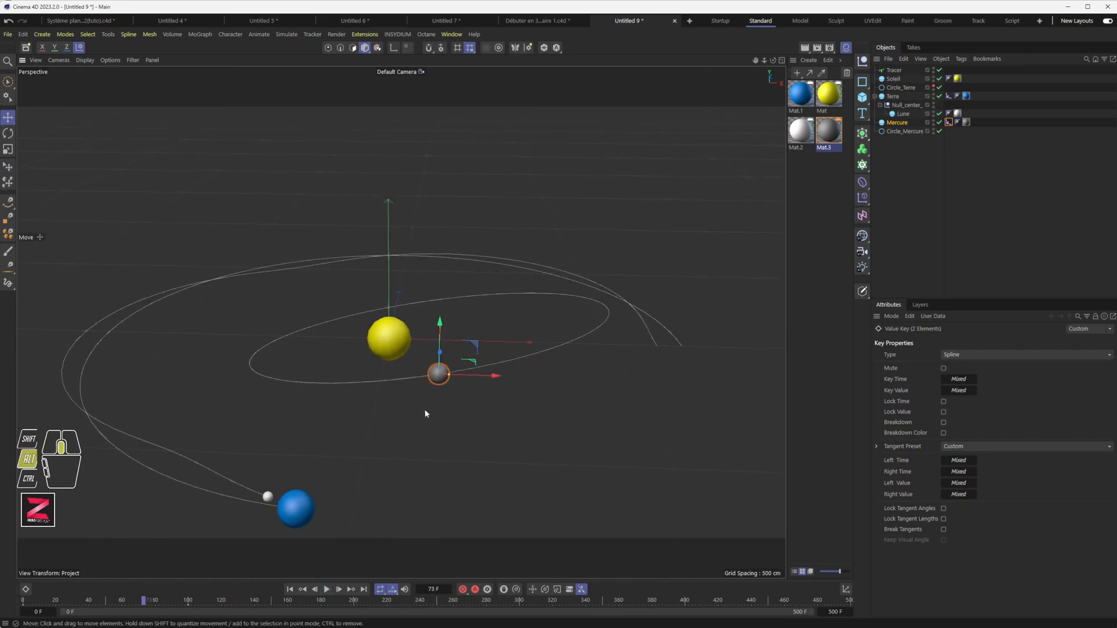
pyautogui.scroll(-5, 426, 413)
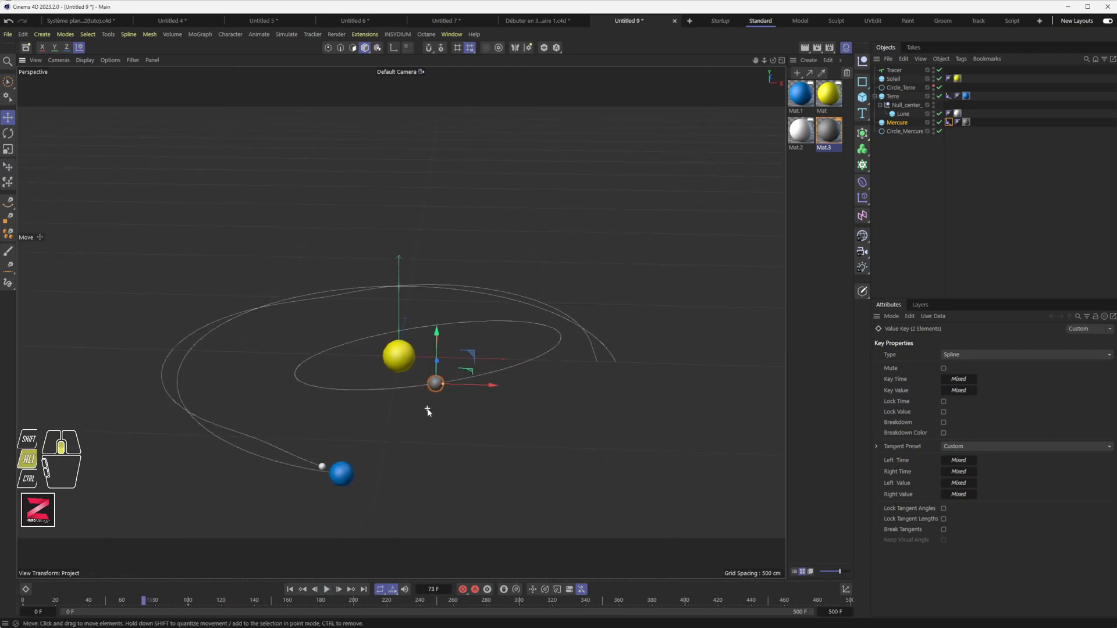
pyautogui.click(396, 389)
pyautogui.keyDown('alt'); pyautogui.moveTo(396, 390); pyautogui.dragTo(443, 453); pyautogui.keyUp('alt')
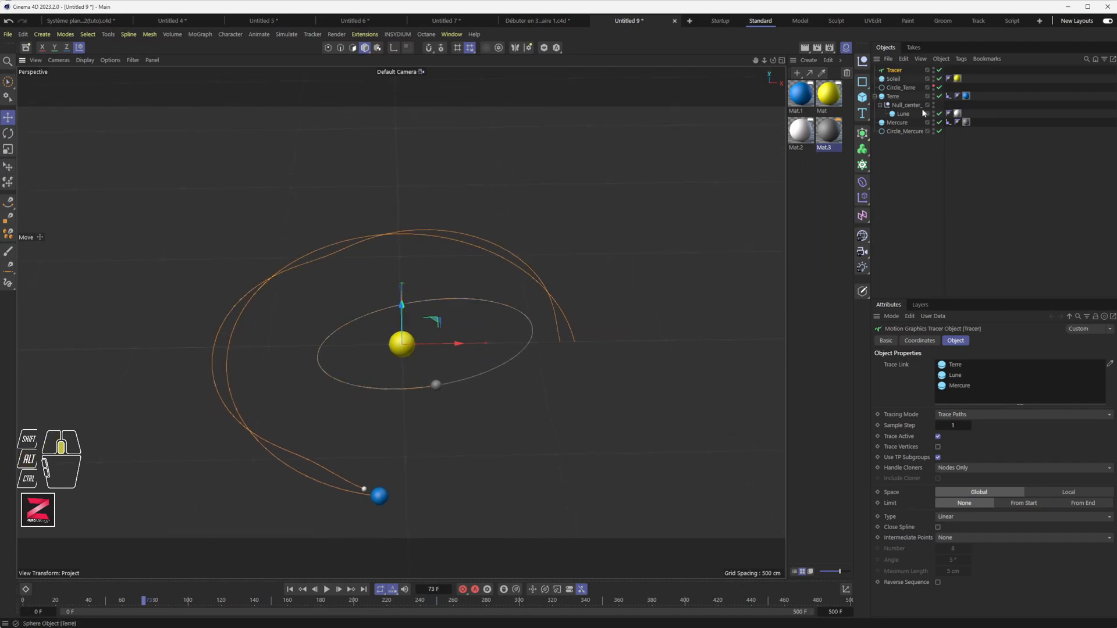
# Resize Circle_Mercure to 304 cm Radius and 254 cm Radius Y, replaying to redraw the trail.
pyautogui.click(904, 132)
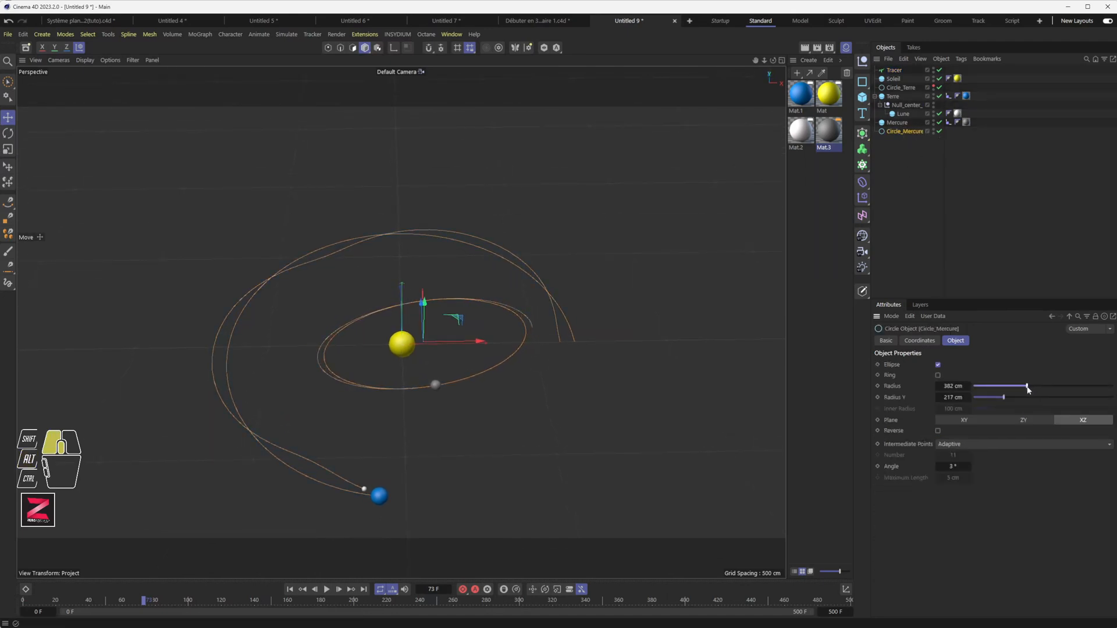
pyautogui.moveTo(1012, 401); pyautogui.dragTo(1040, 397)
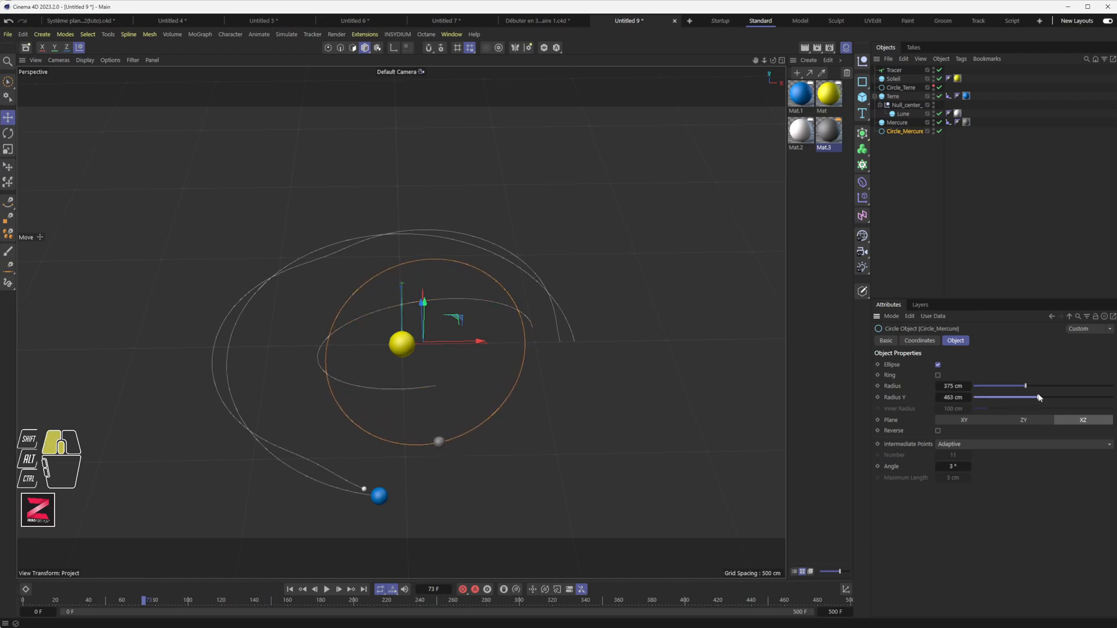
pyautogui.click(288, 590)
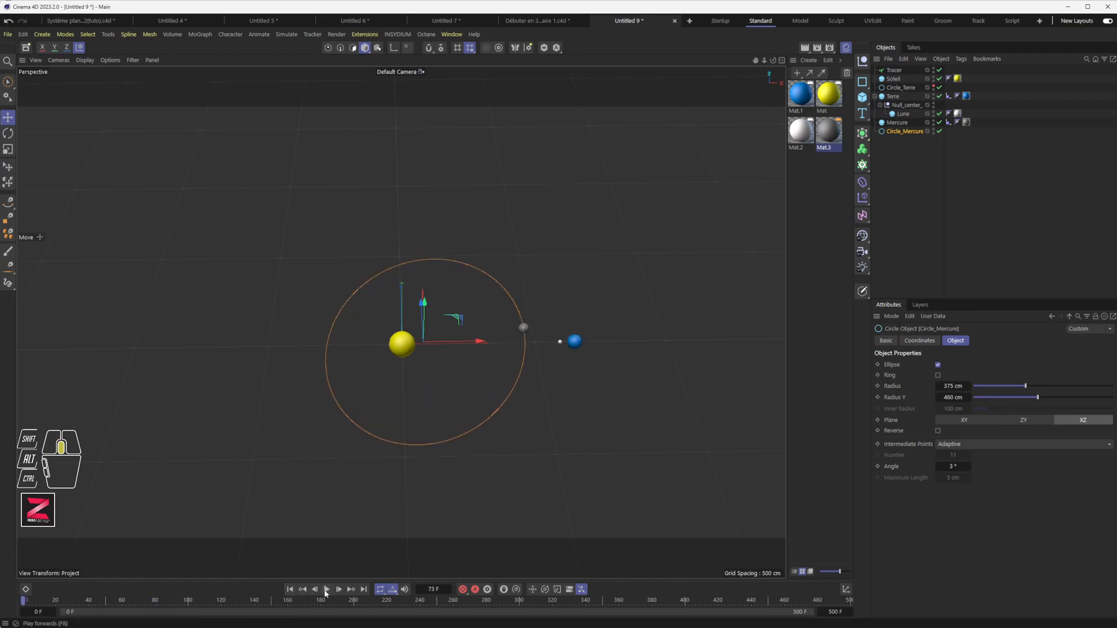
pyautogui.keyDown('alt'); pyautogui.moveTo(406, 520); pyautogui.dragTo(450, 496); pyautogui.keyUp('alt')
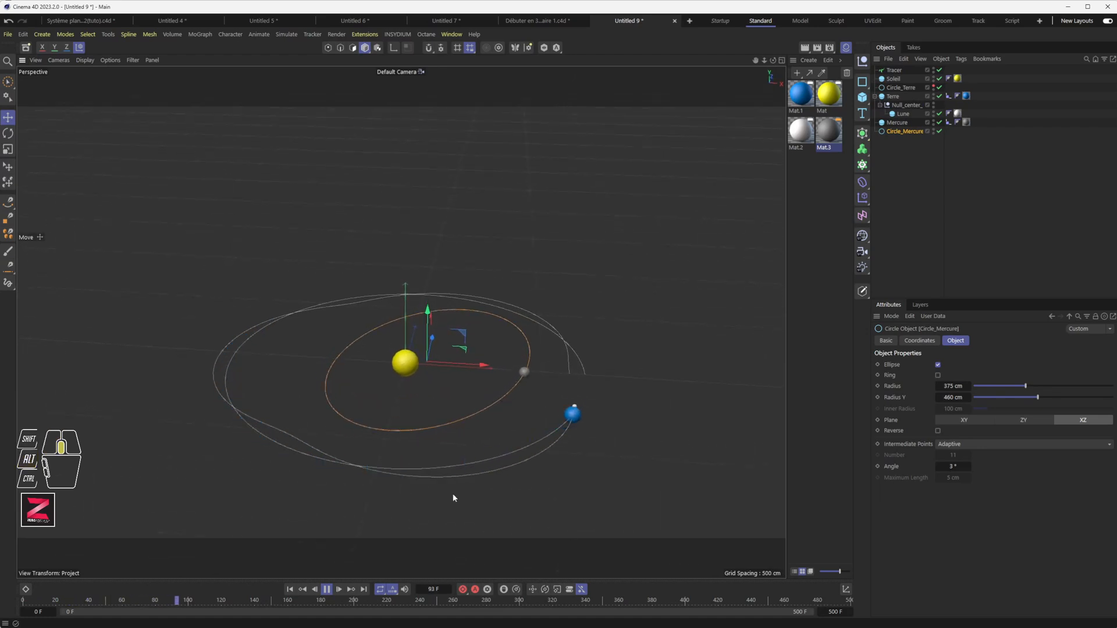
pyautogui.keyDown('alt'); pyautogui.moveTo(456, 495); pyautogui.dragTo(431, 513); pyautogui.keyUp('alt')
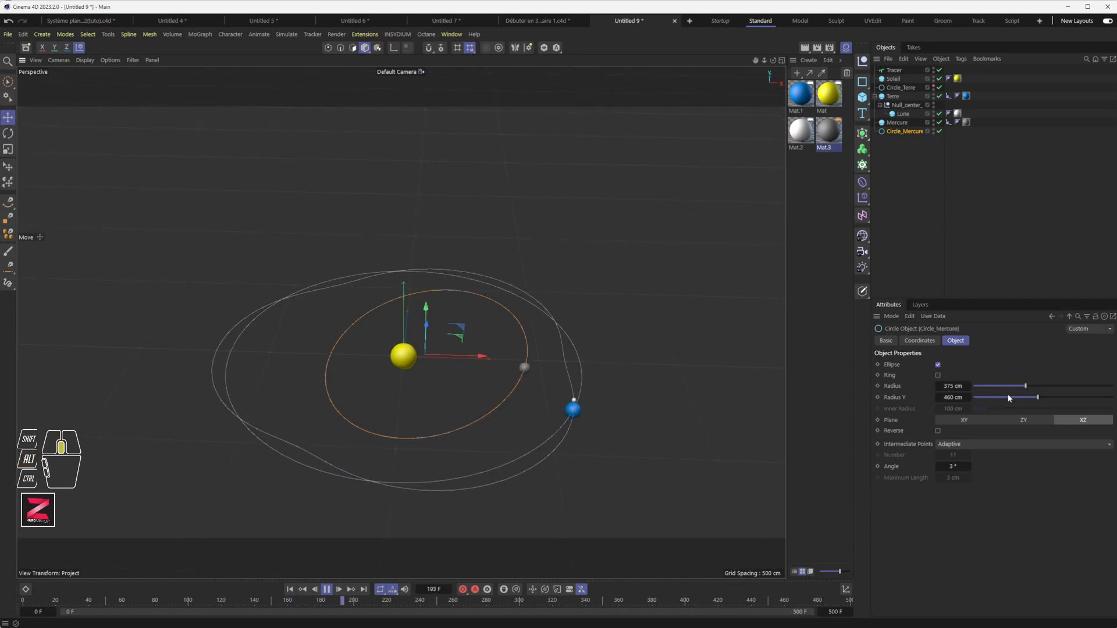
pyautogui.moveTo(1025, 386)
pyautogui.mouseDown()
pyautogui.moveTo(1011, 387)
pyautogui.moveTo(1016, 399)
pyautogui.mouseUp()
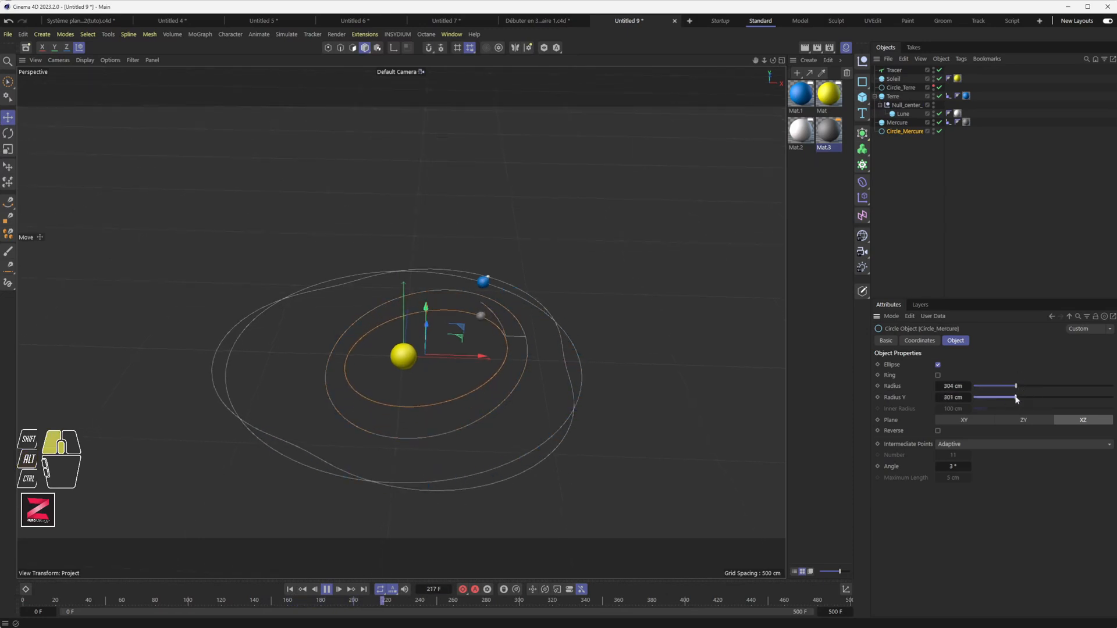
pyautogui.keyDown('alt'); pyautogui.moveTo(464, 432); pyautogui.dragTo(462, 412); pyautogui.keyUp('alt')
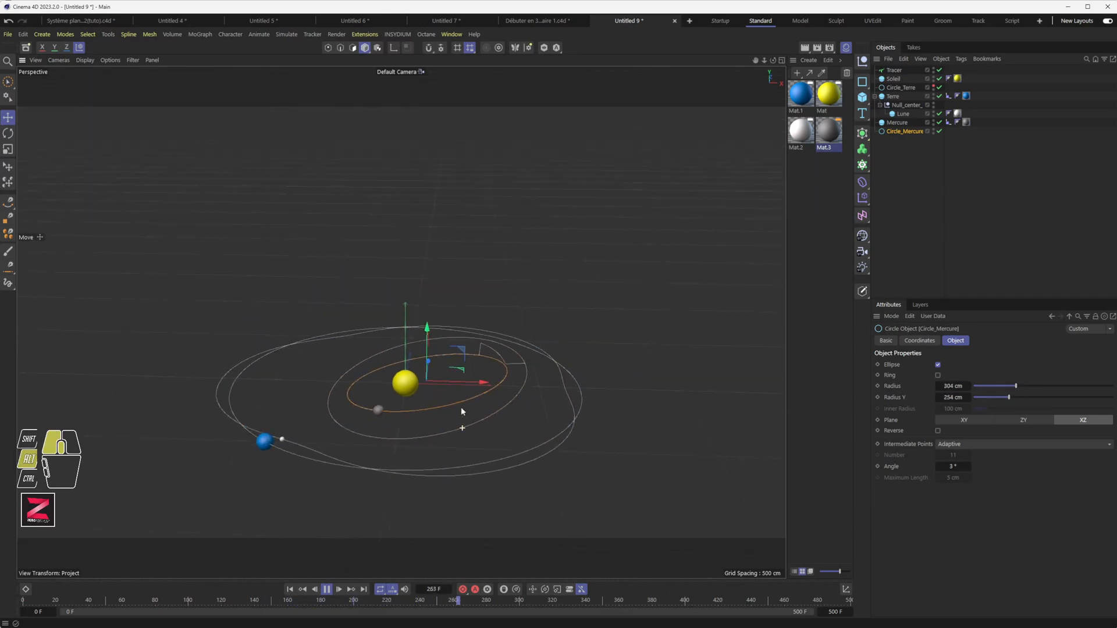
pyautogui.click(291, 591)
pyautogui.keyDown('alt'); pyautogui.moveTo(411, 512); pyautogui.dragTo(456, 487); pyautogui.keyUp('alt')
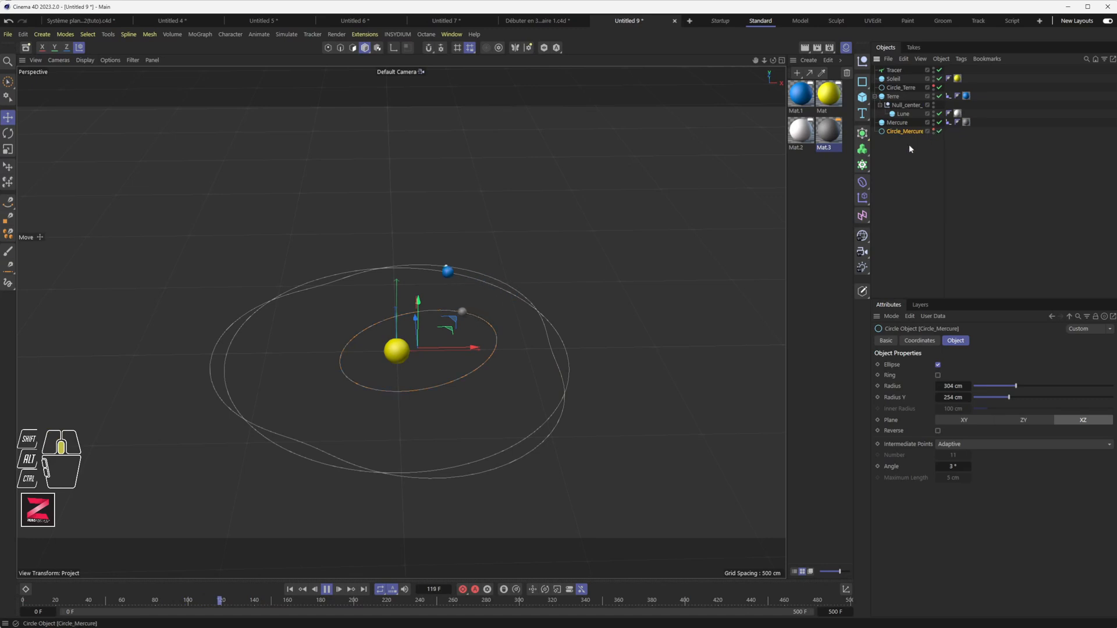
pyautogui.click(289, 590)
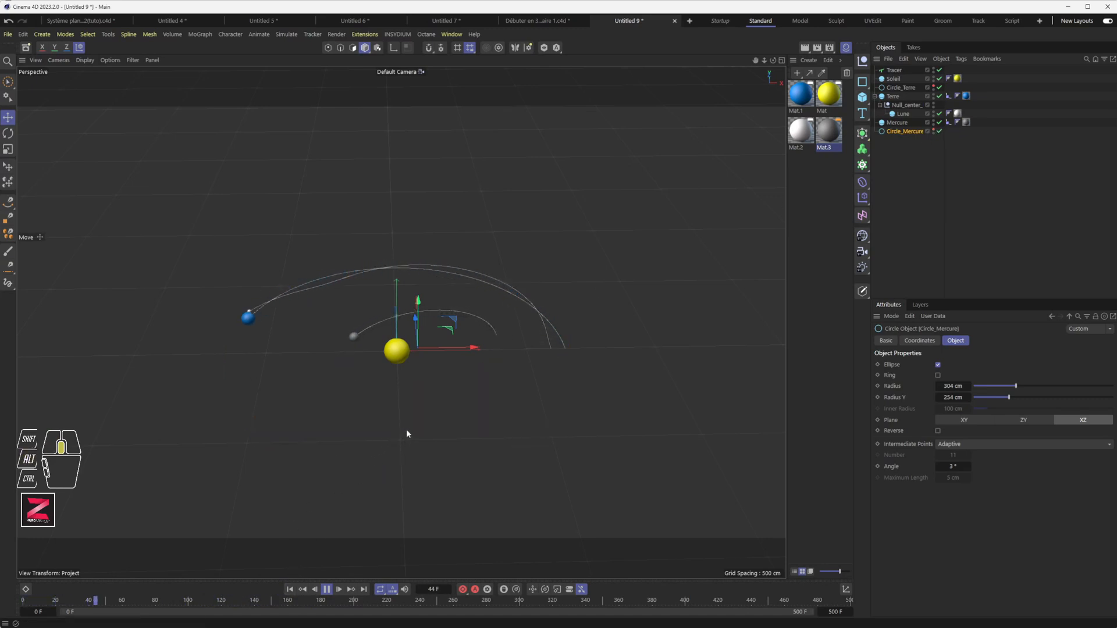